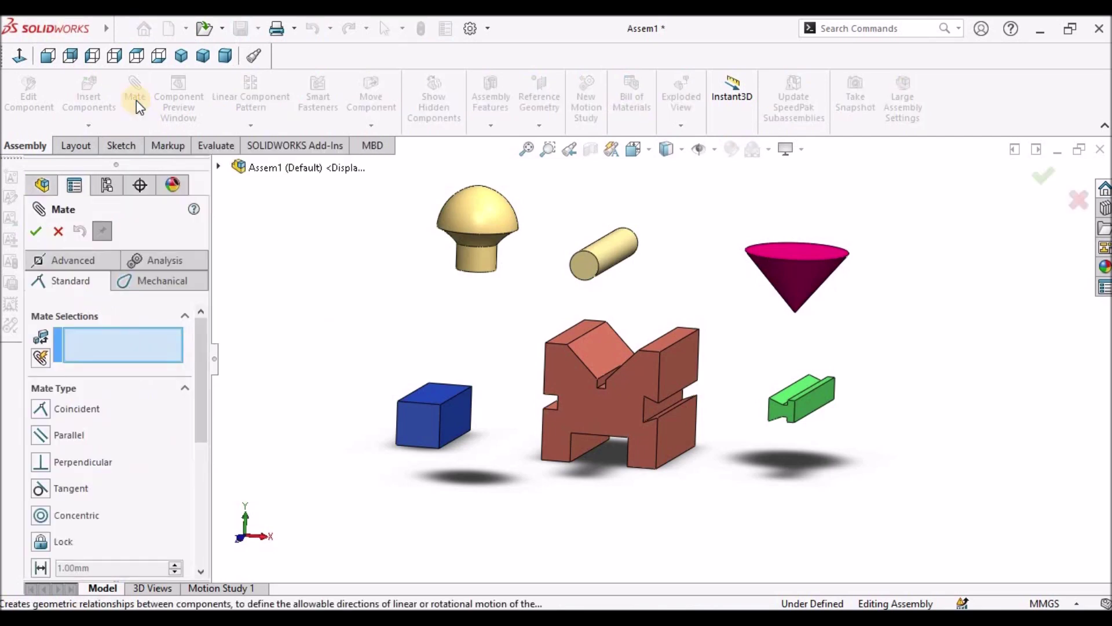
Step: Start an advanced Width mate and select the two inner side walls of the red wood block's bottom slot as width faces
click(80, 262)
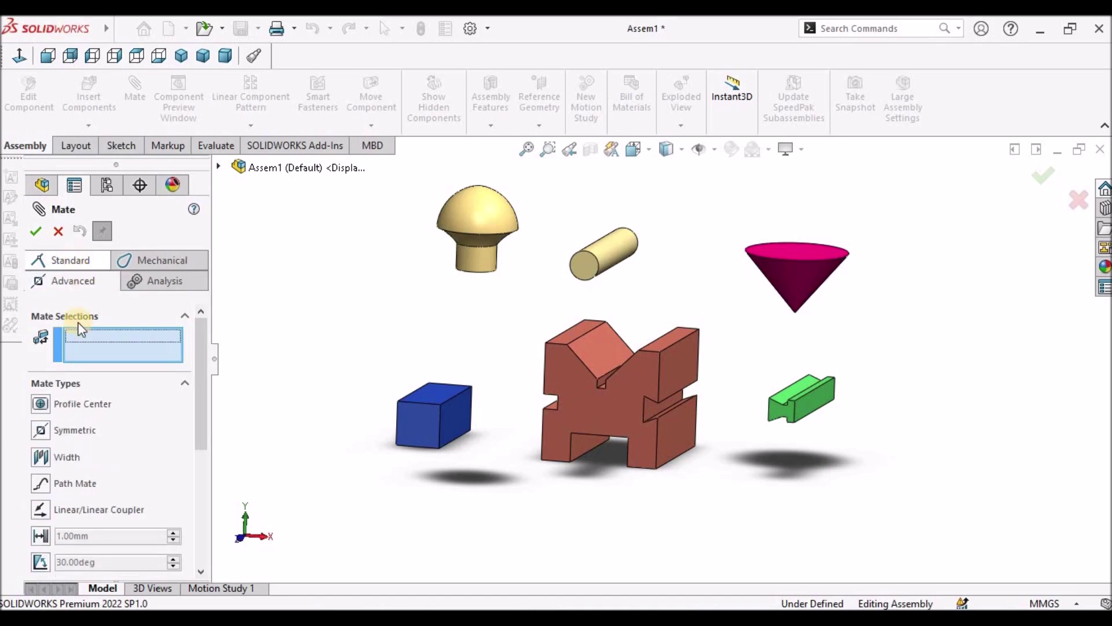
click(45, 461)
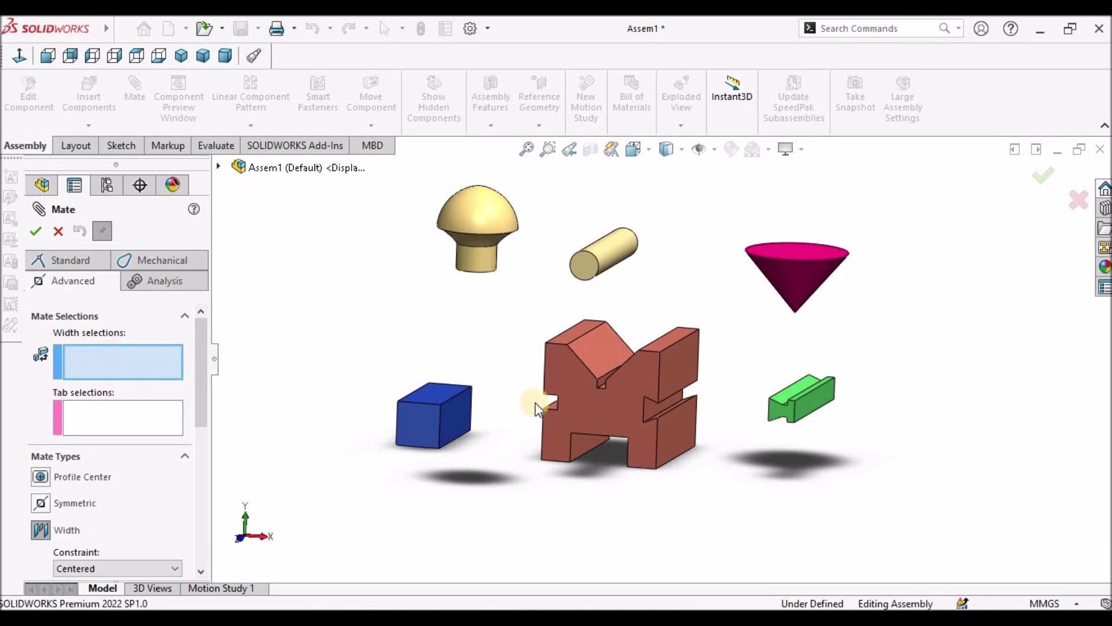
scroll(666, 370, down, 3)
middle_drag(714, 353, 680, 376)
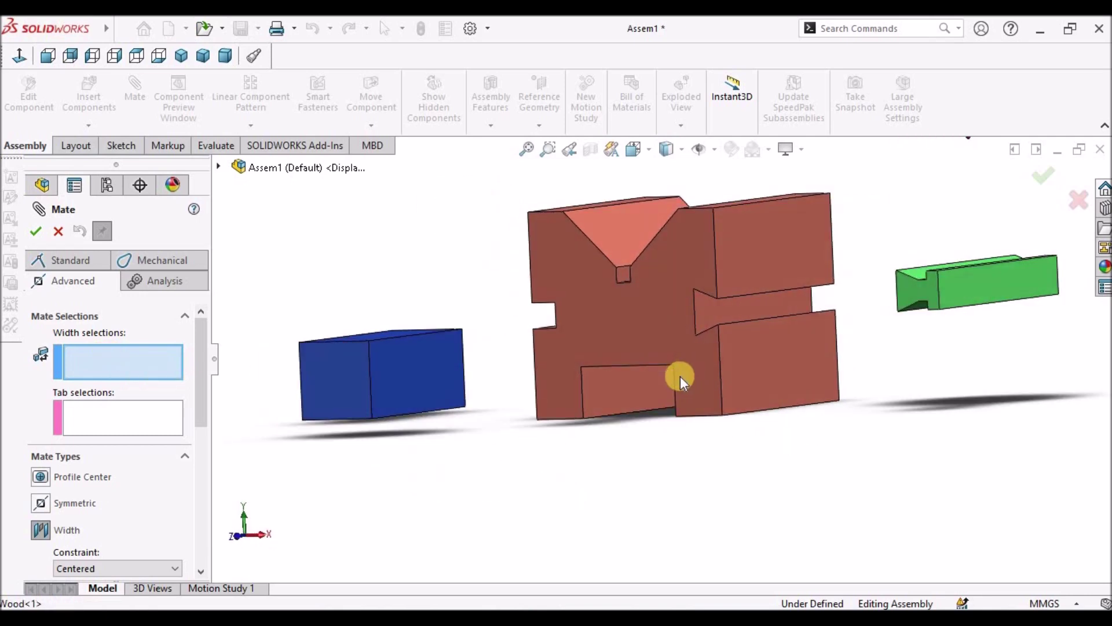
click(617, 387)
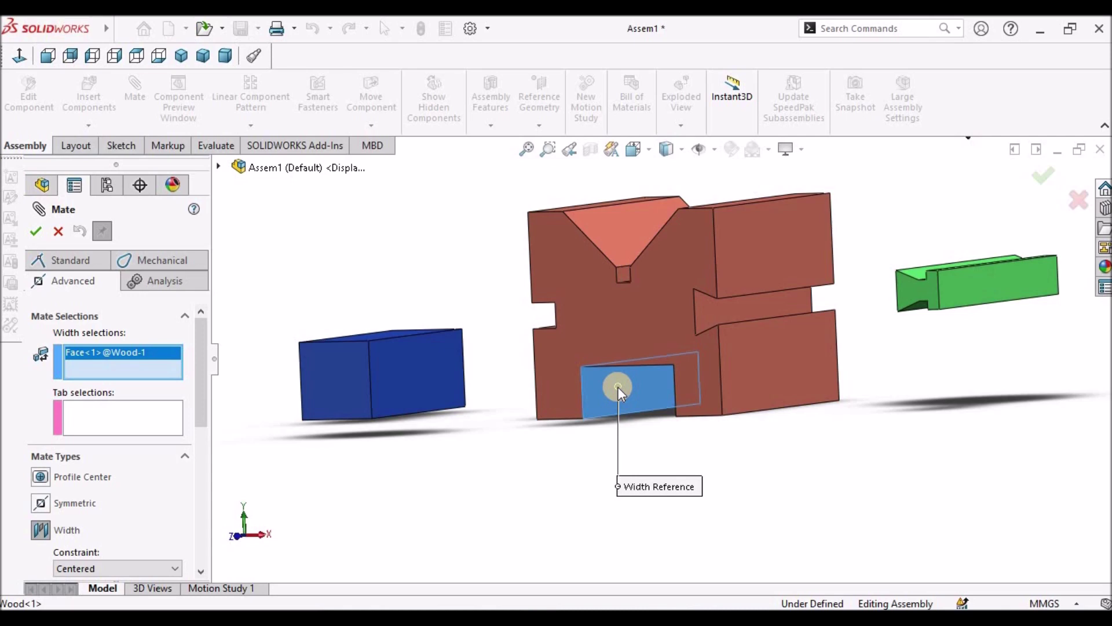
middle_drag(635, 389, 625, 415)
click(721, 387)
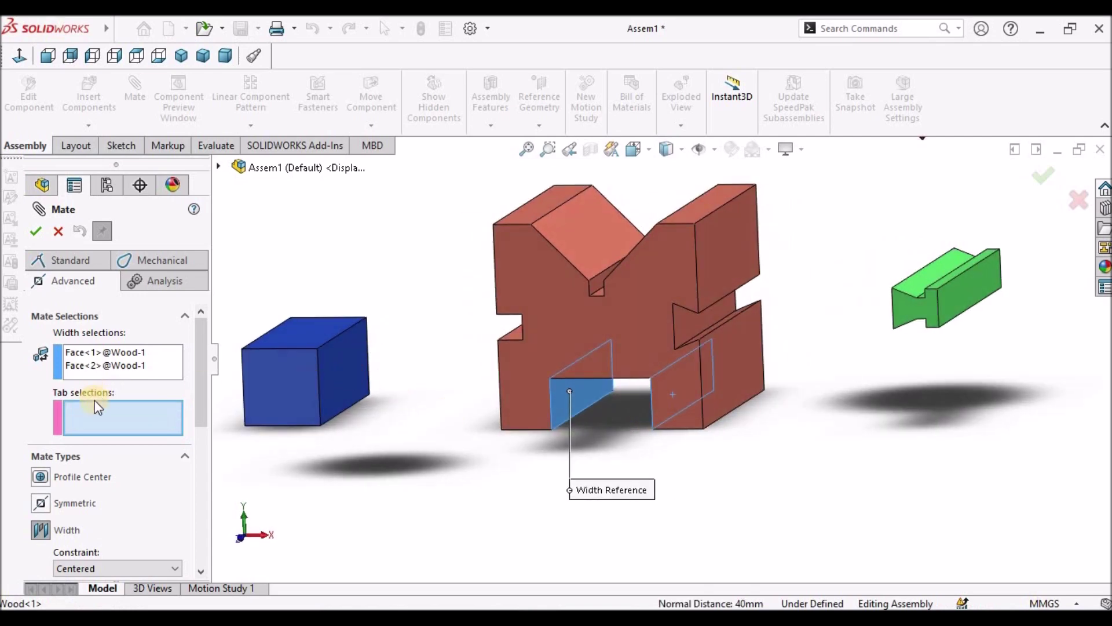
Step: Select the blue block's two opposite long side faces as tab faces and accept the Centered width mate
click(99, 415)
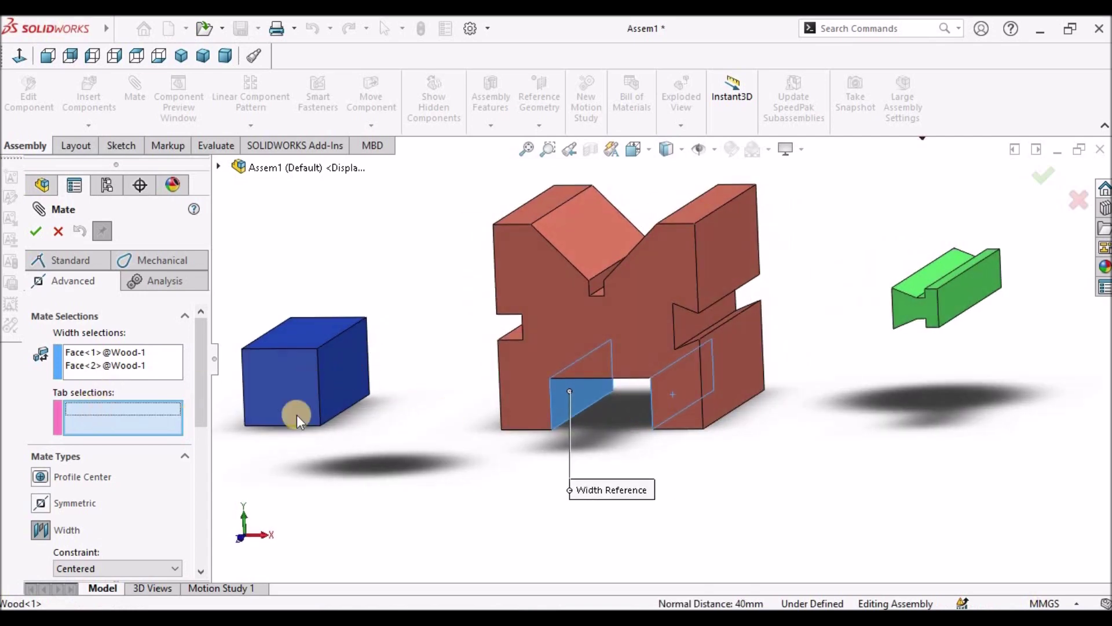
click(341, 377)
middle_drag(391, 353, 423, 358)
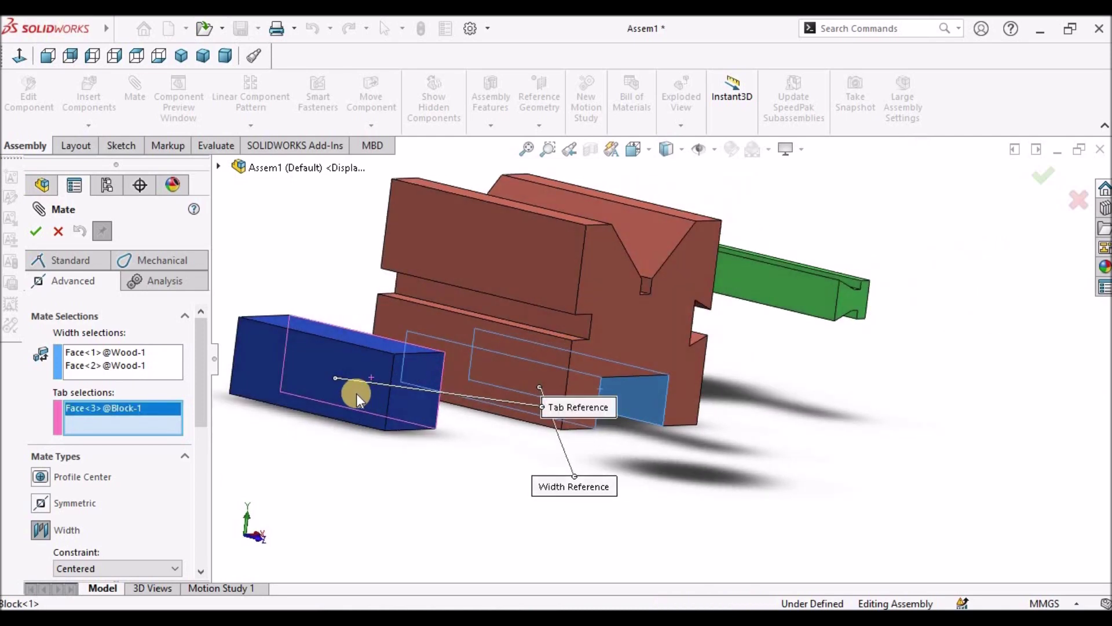
click(304, 366)
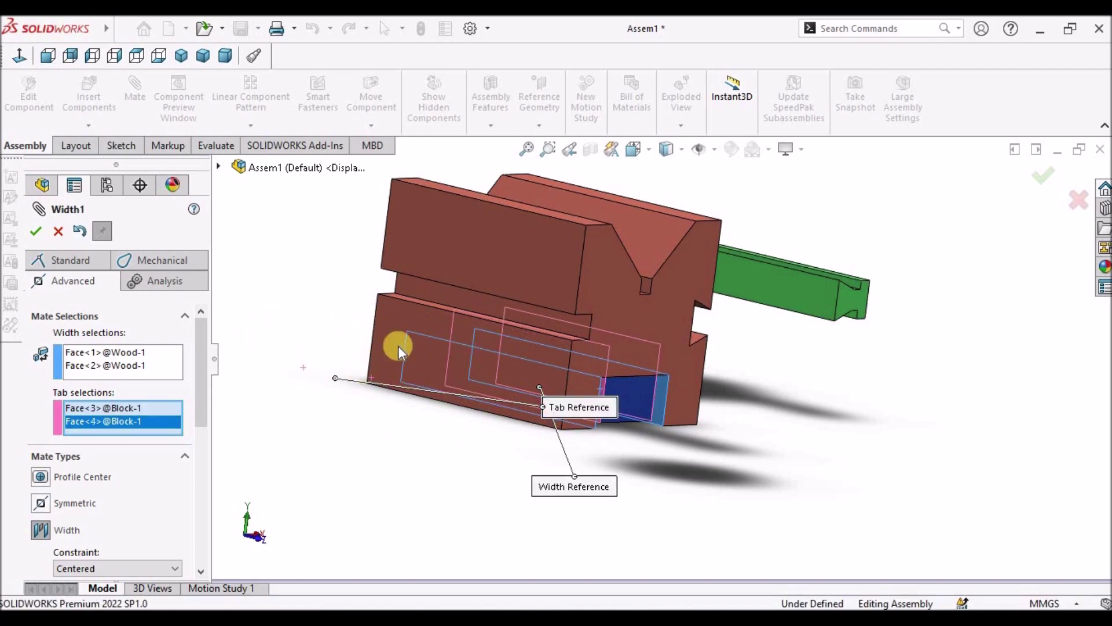
middle_drag(654, 319, 668, 426)
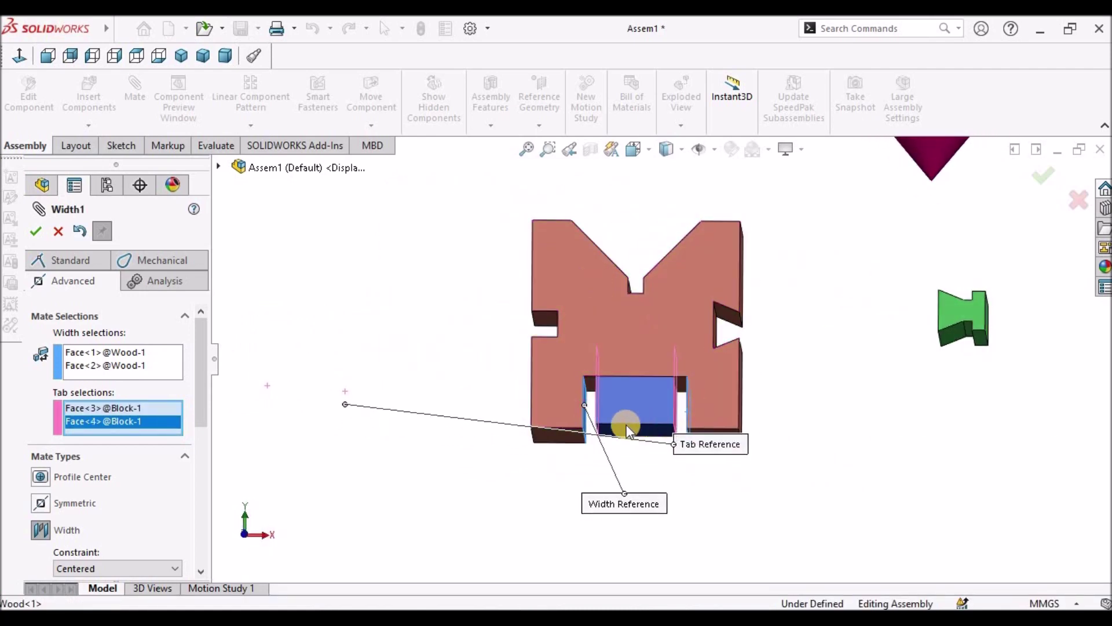
click(47, 56)
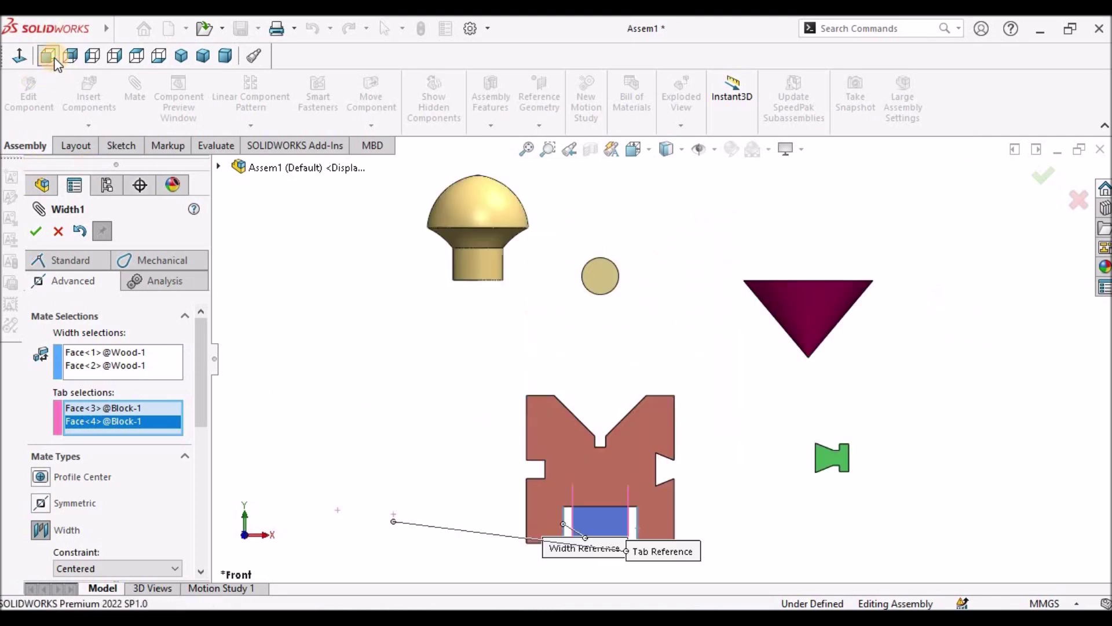
scroll(579, 502, down, 6)
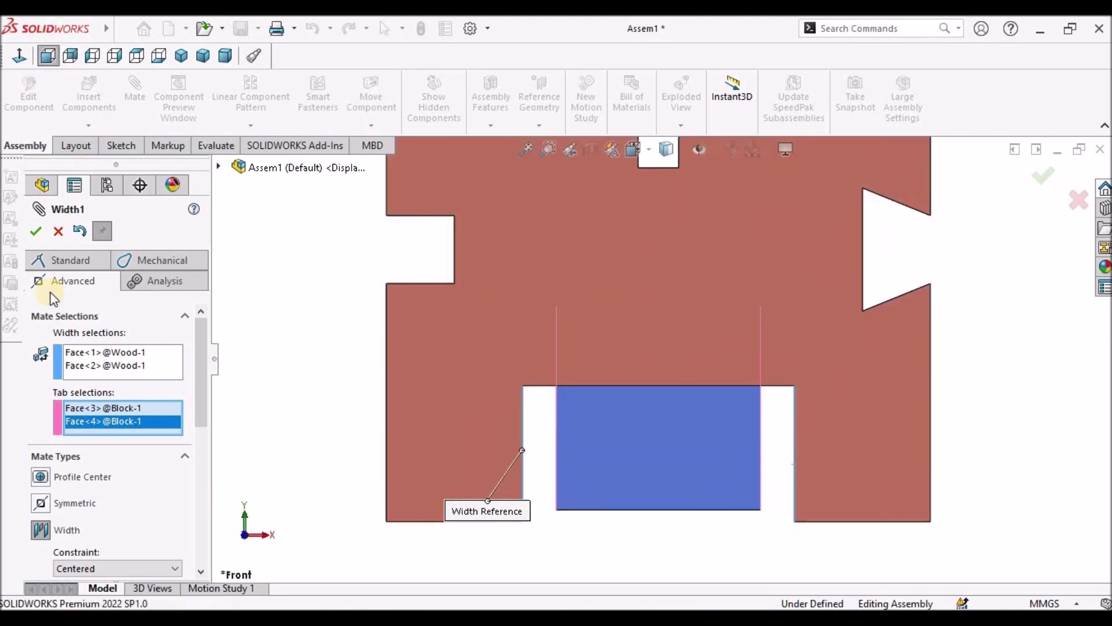
click(36, 231)
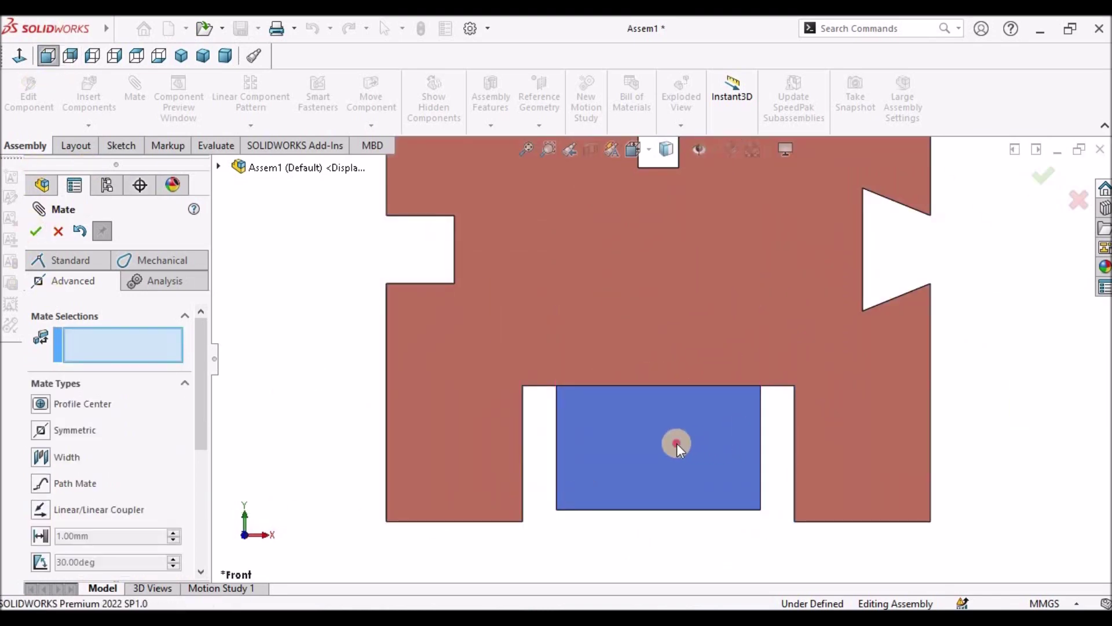
Step: Move the blue block downward within the slot to test the centered mate, and finish the Mate command
click(669, 505)
drag(669, 505, 652, 487)
click(34, 231)
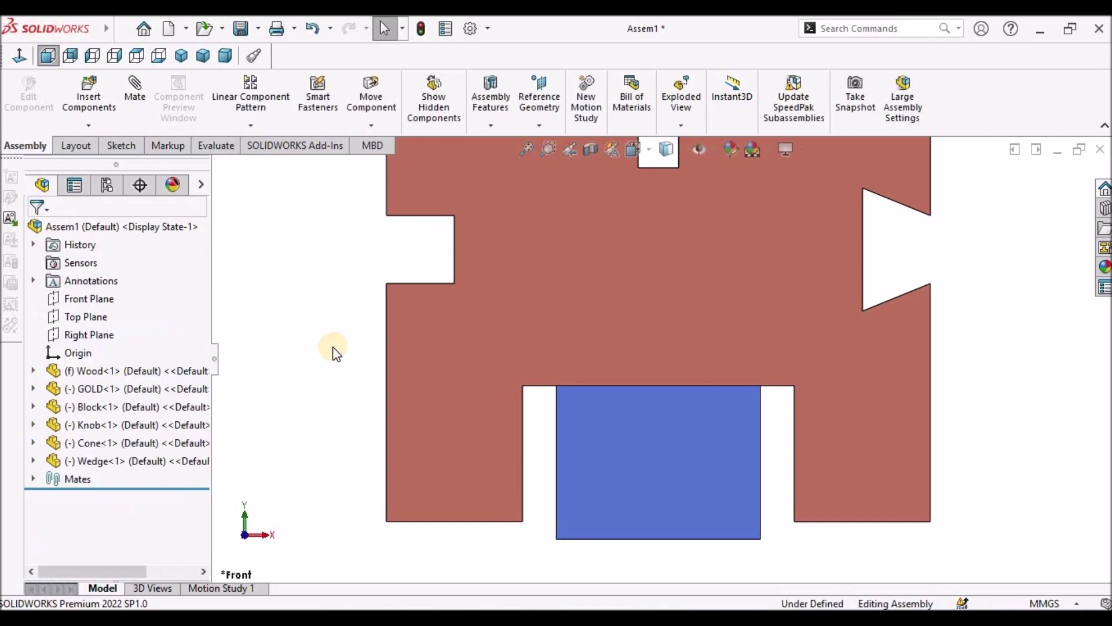
Step: Edit the width mate between the wood part and the blue block, changing its constraint to Free
click(34, 478)
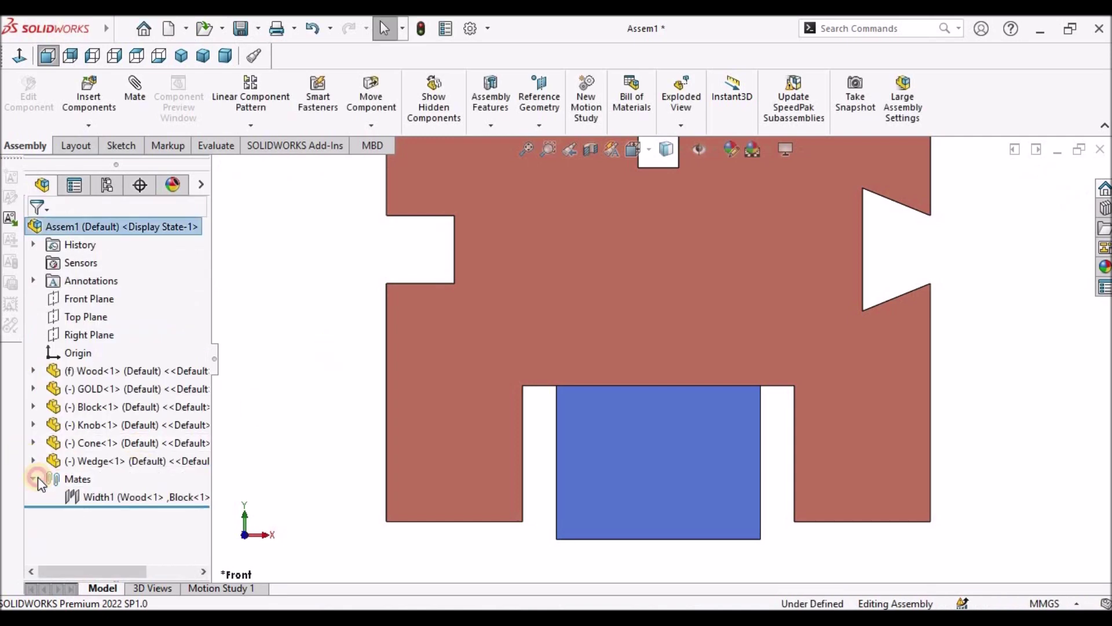
right_click(106, 502)
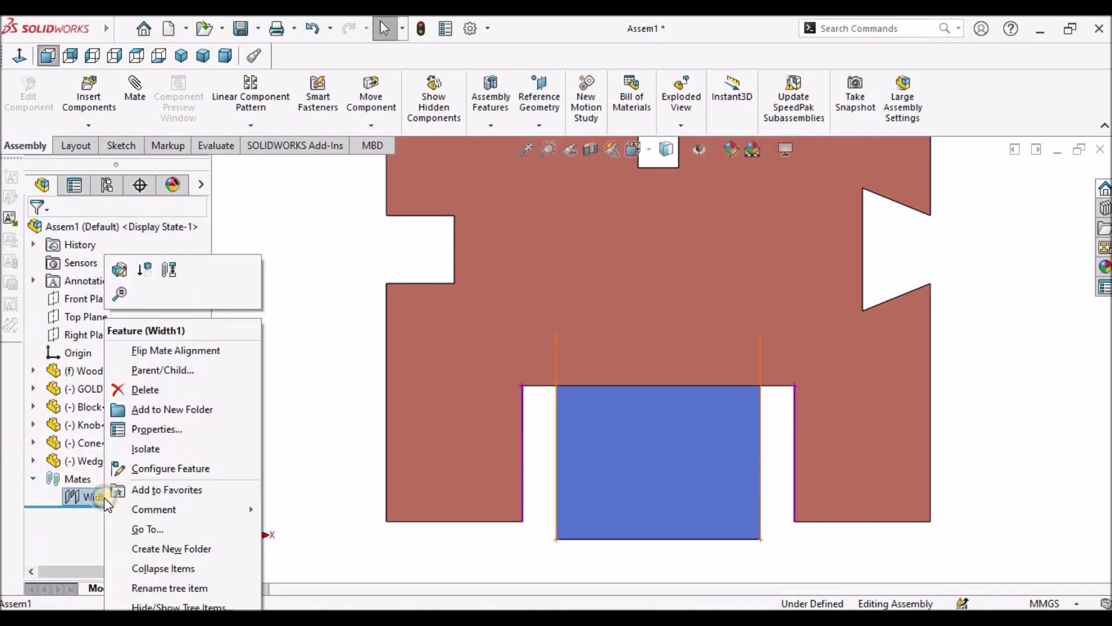
click(120, 270)
drag(202, 421, 203, 487)
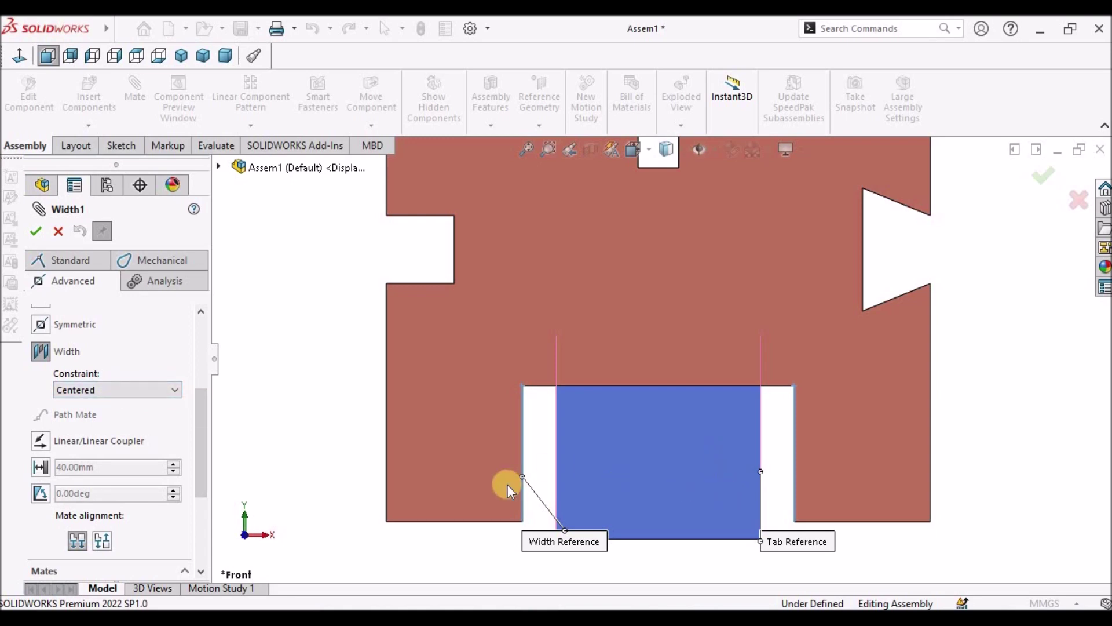
click(175, 391)
click(158, 413)
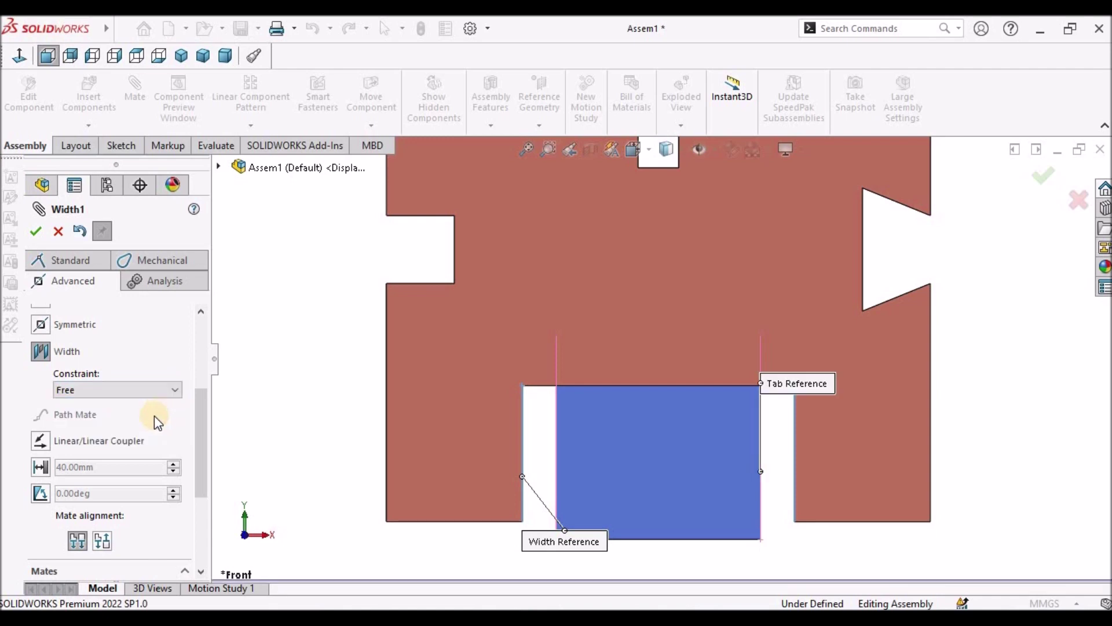
click(36, 231)
Step: Move the blue block around in the slot to test its freedom between the side walls, and close the Mate command
drag(681, 440, 666, 385)
middle_drag(666, 385, 630, 428)
drag(630, 428, 805, 475)
middle_drag(783, 414, 811, 405)
drag(809, 489, 857, 445)
middle_drag(856, 445, 753, 391)
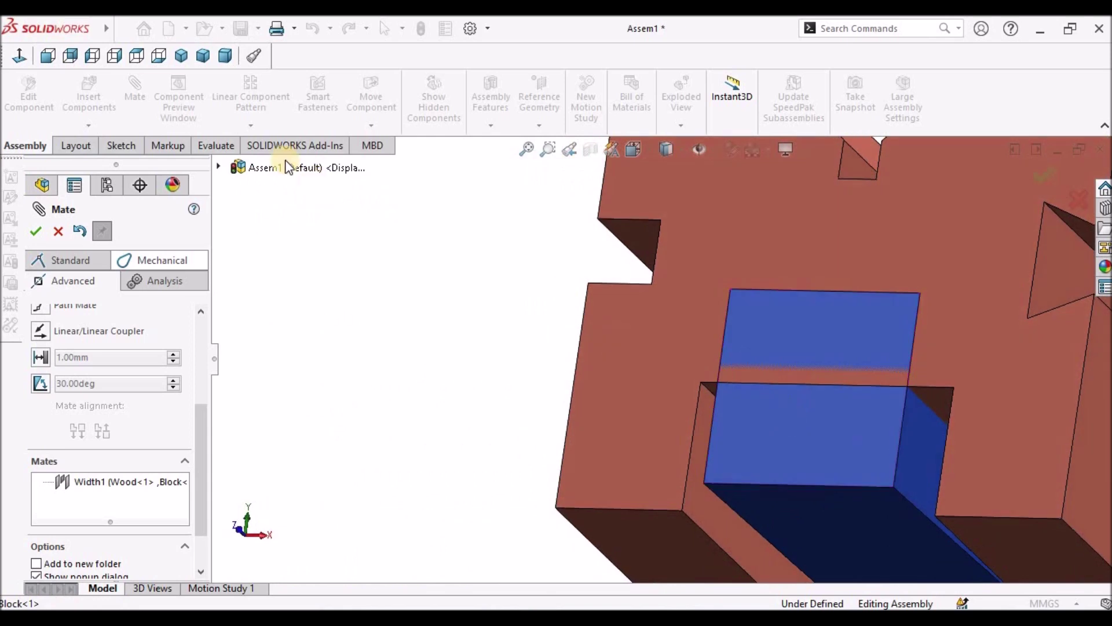
click(48, 55)
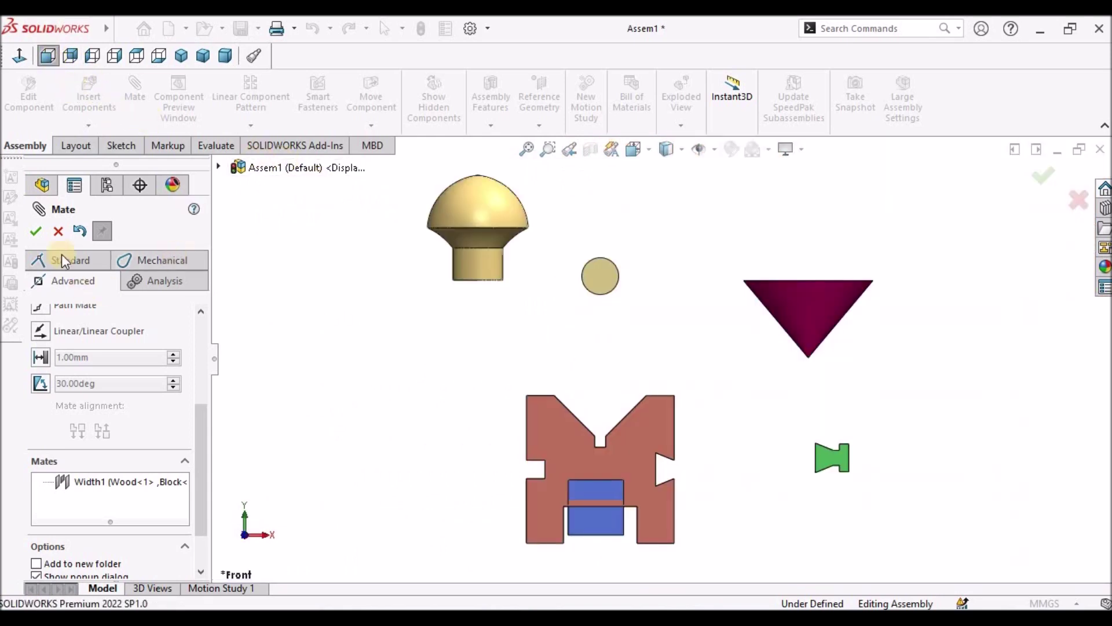
click(59, 233)
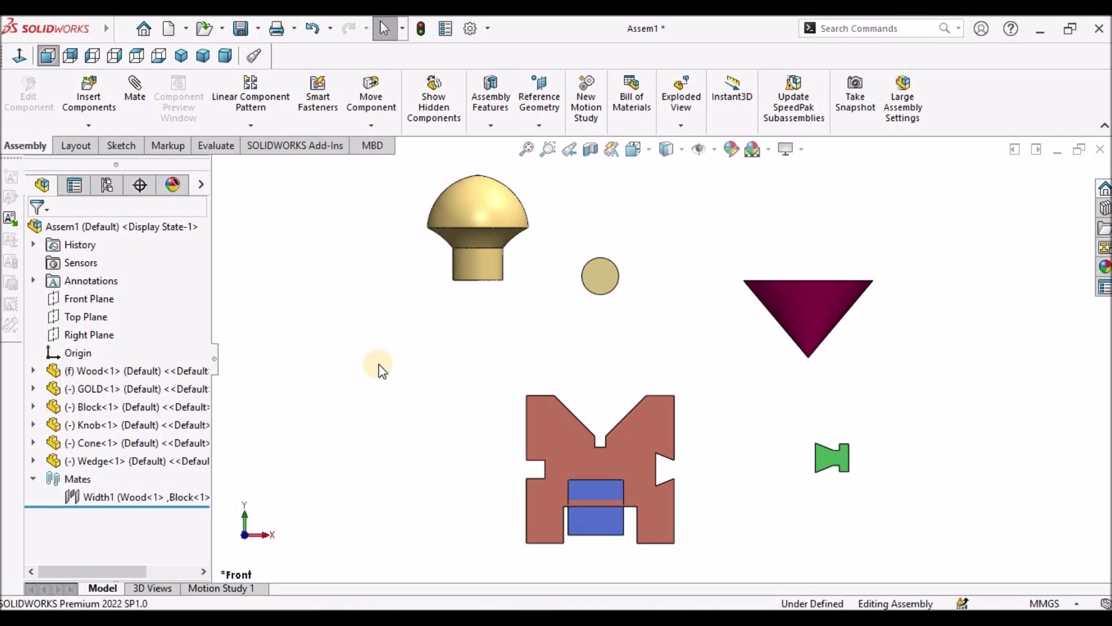
Step: Edit the width mate again, constraining it by Dimension at 5 mm with the dimension flipped to the opposite slot wall
right_click(141, 499)
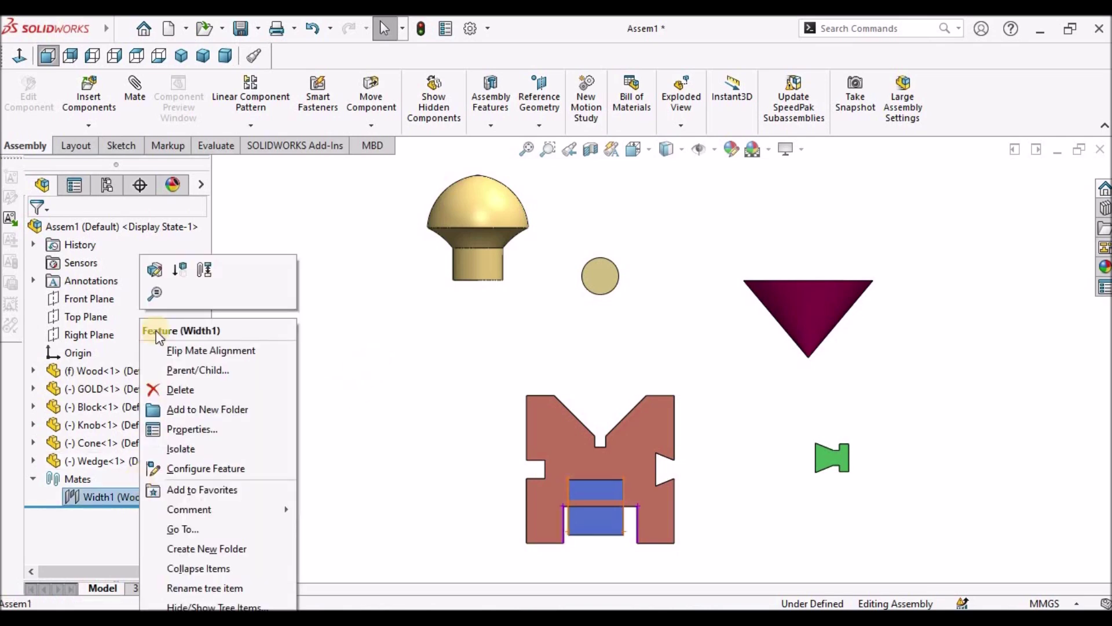
click(159, 269)
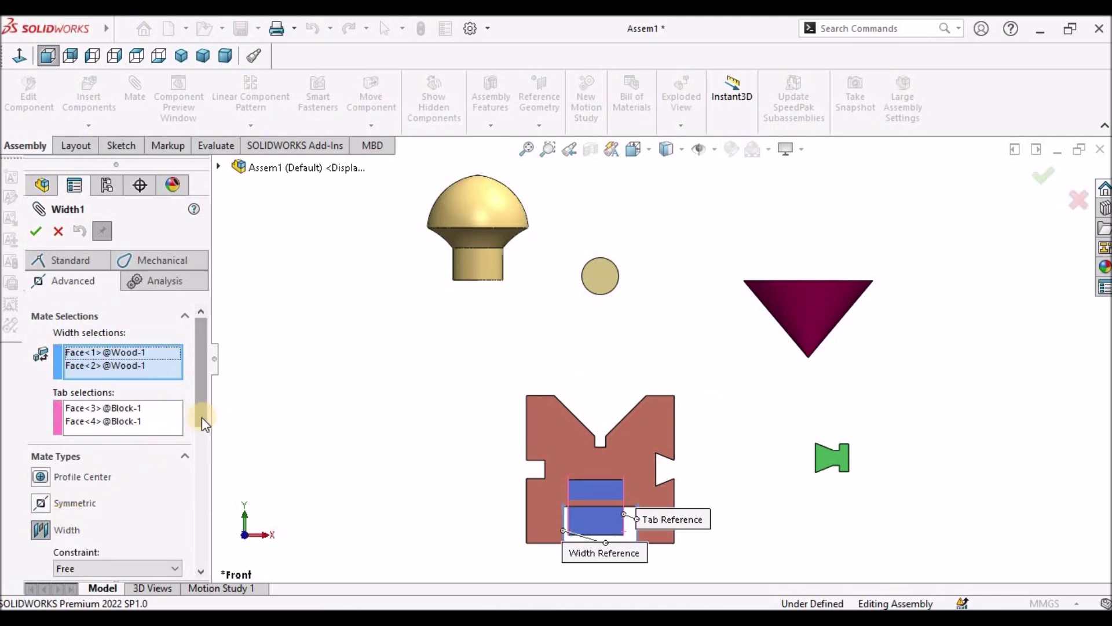
drag(202, 417, 199, 490)
click(173, 384)
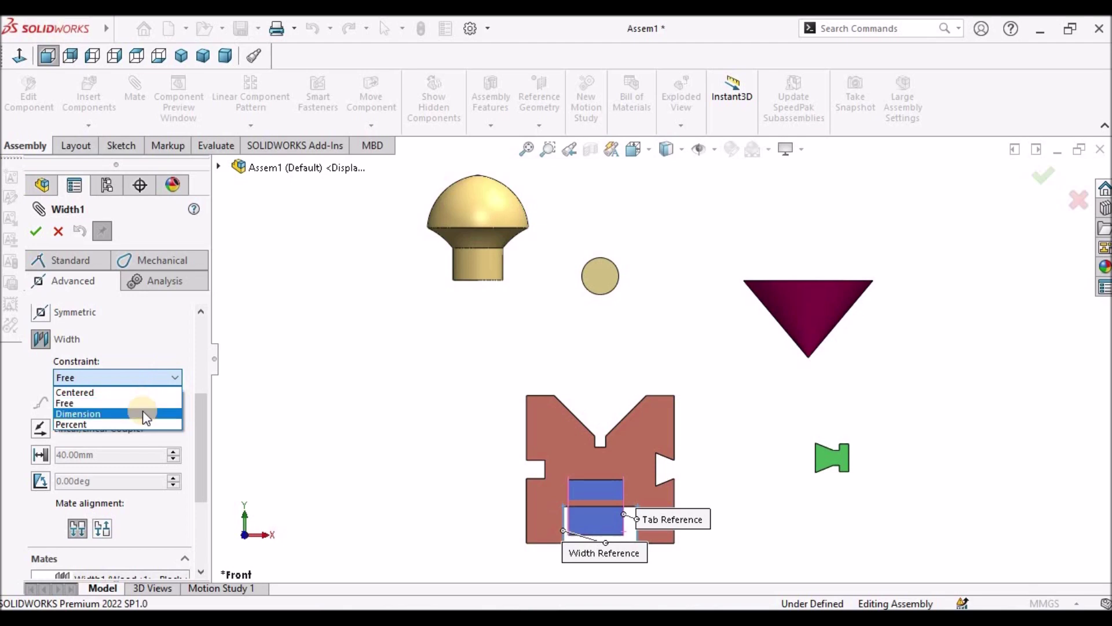
click(143, 412)
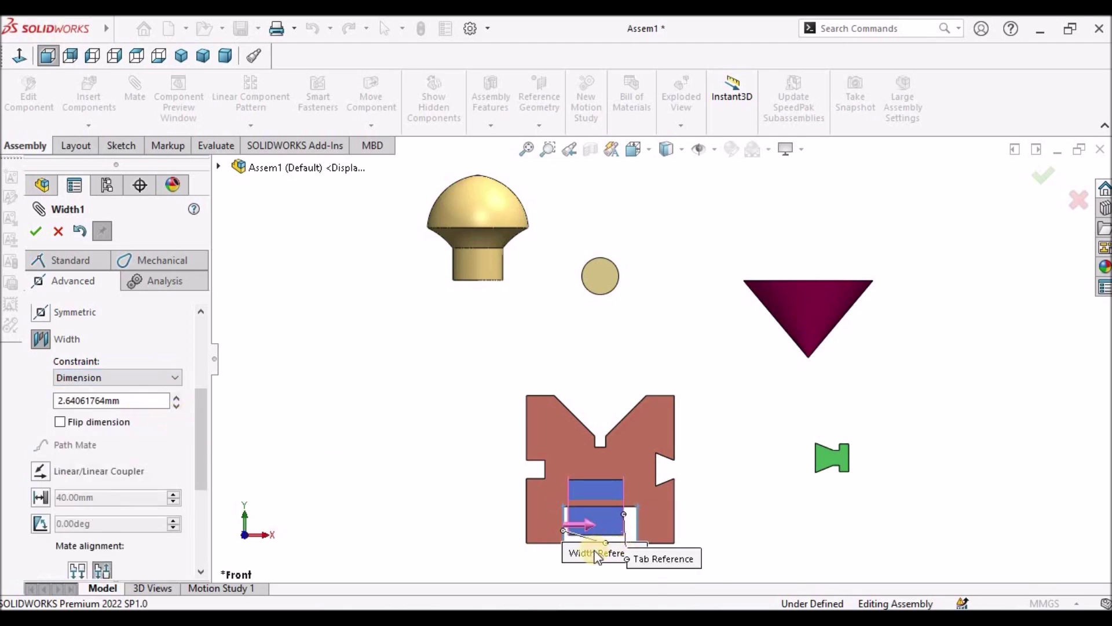
scroll(597, 521, down, 4)
double_click(136, 401)
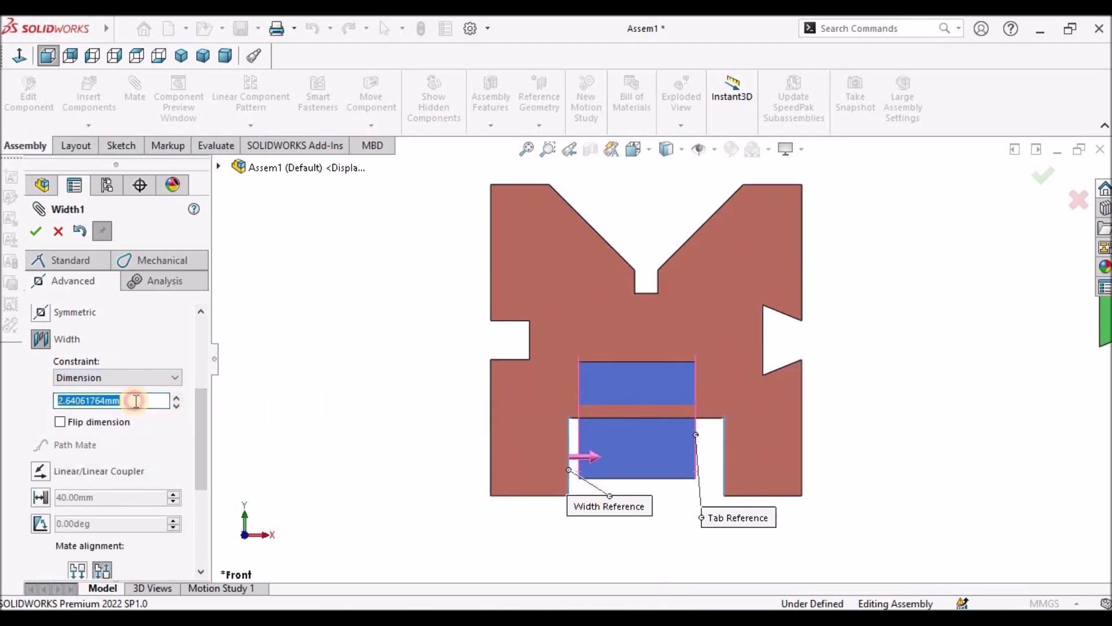
text(5)
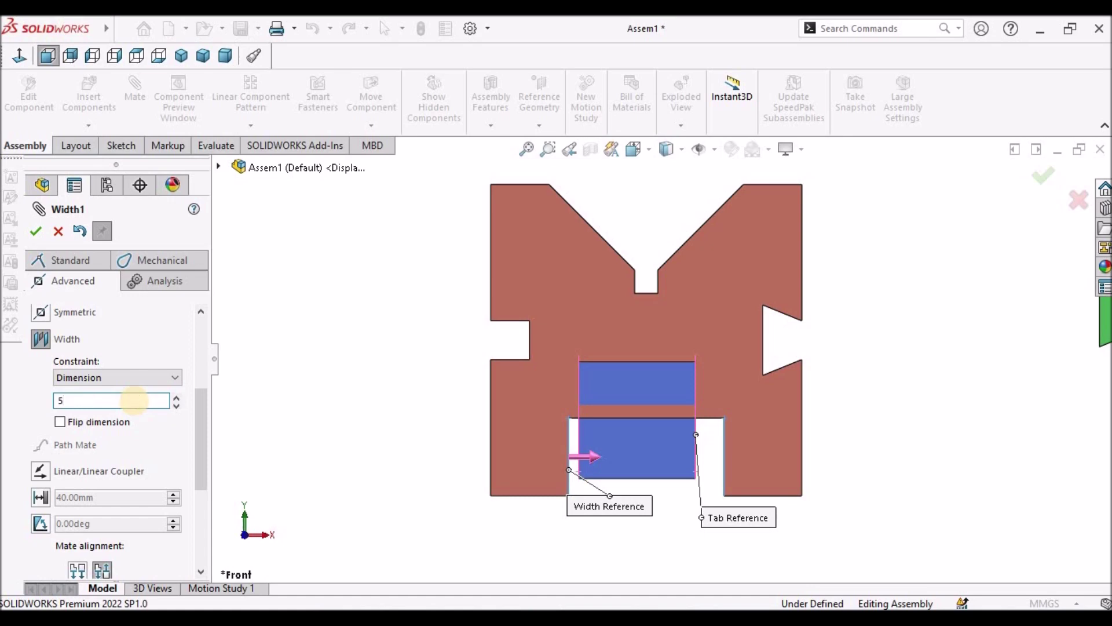
key(Return)
scroll(643, 451, down, 2)
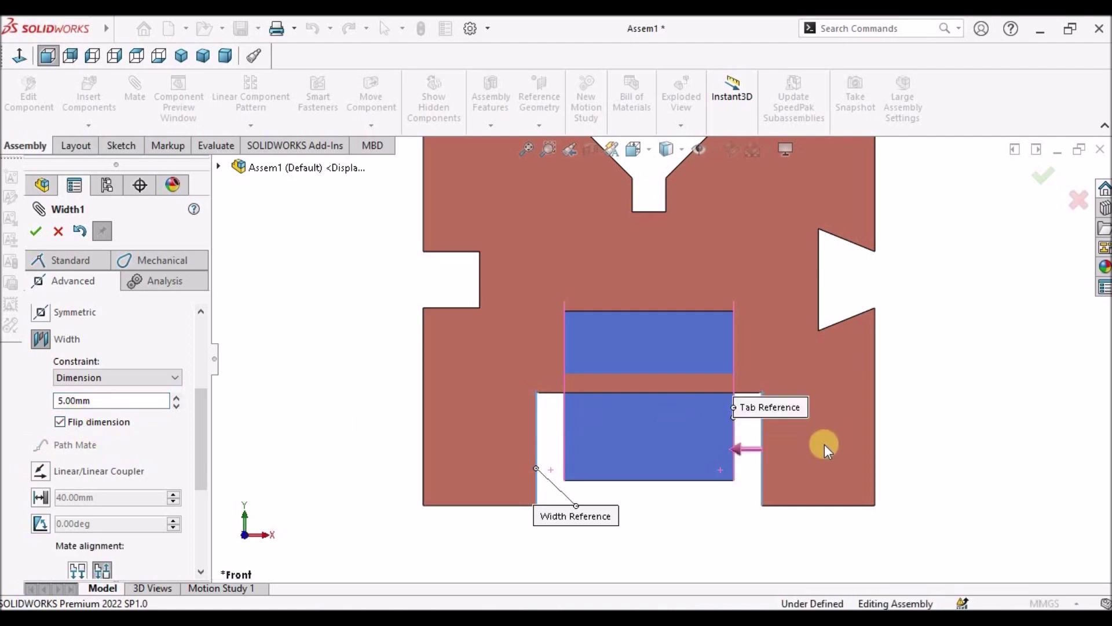
Step: Set the width mate's flipped dimension to 4 mm
click(107, 403)
double_click(107, 403)
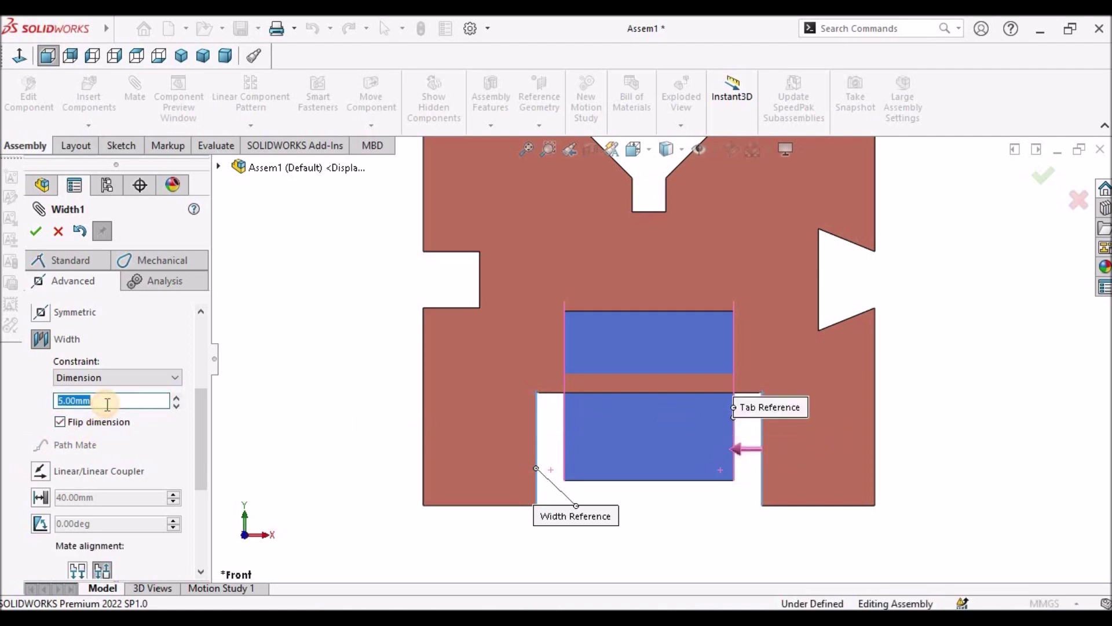
text(4)
key(Return)
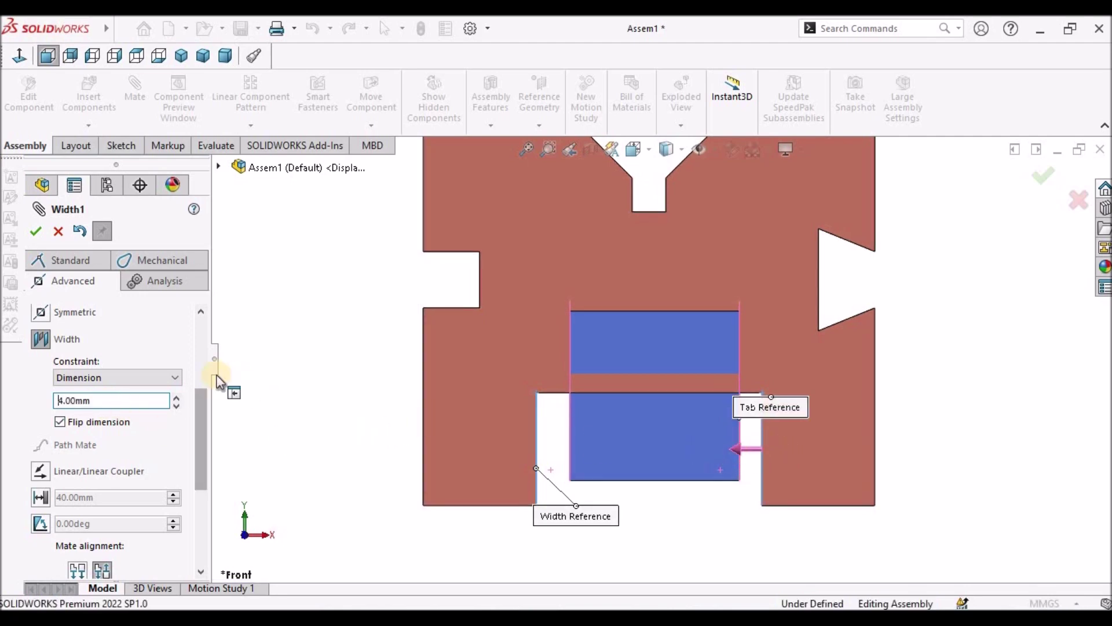
Step: Change the width mate's constraint to Percent and set it to 25%
click(174, 379)
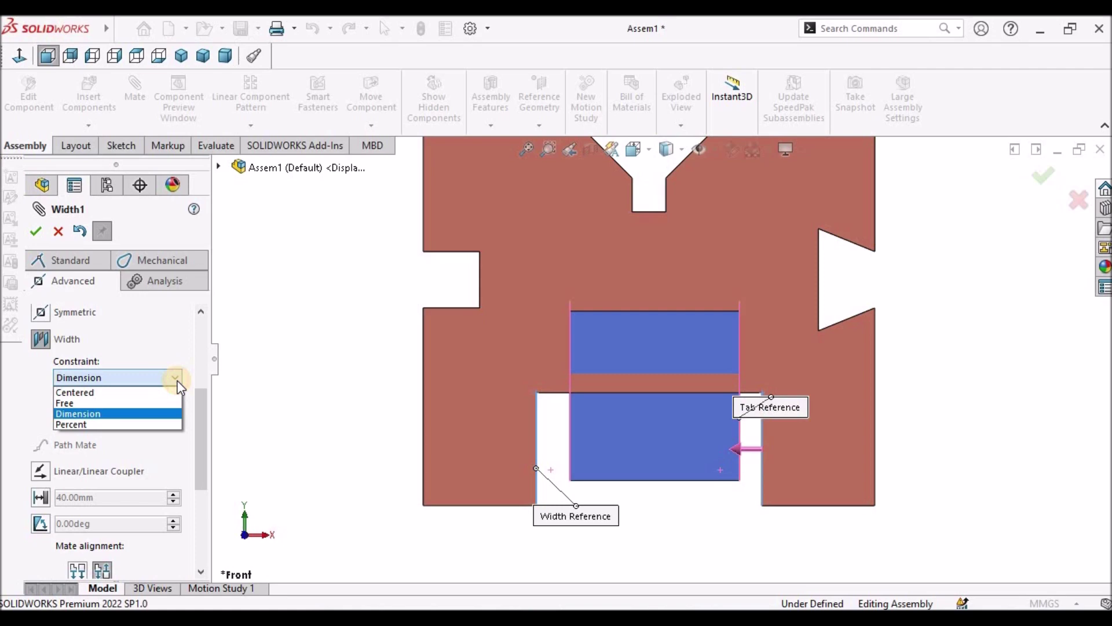
click(115, 425)
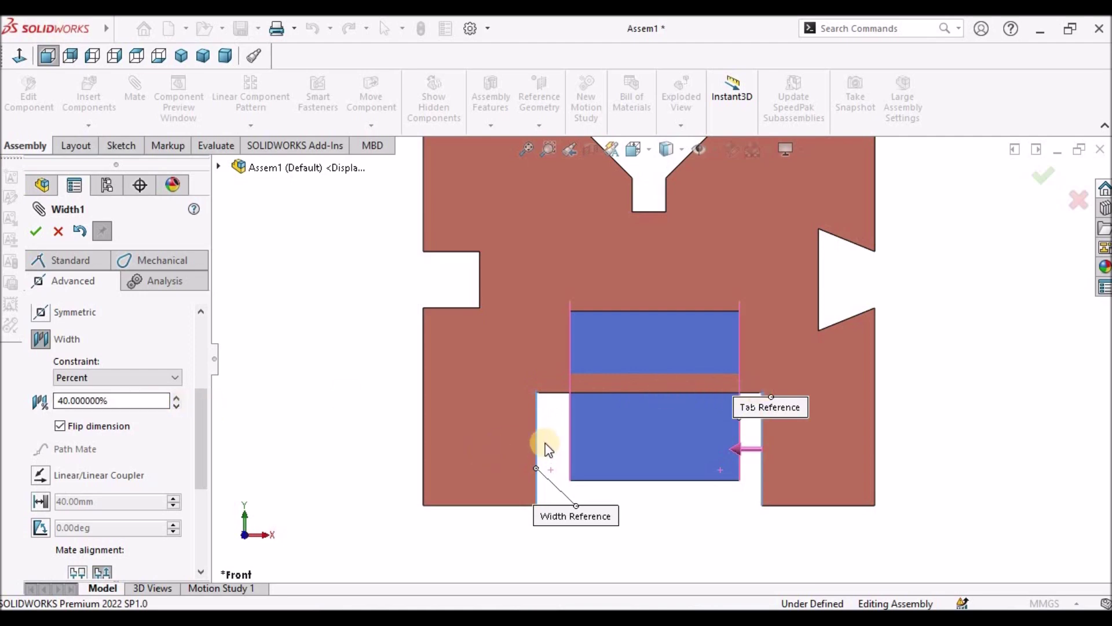
middle_drag(755, 441, 746, 463)
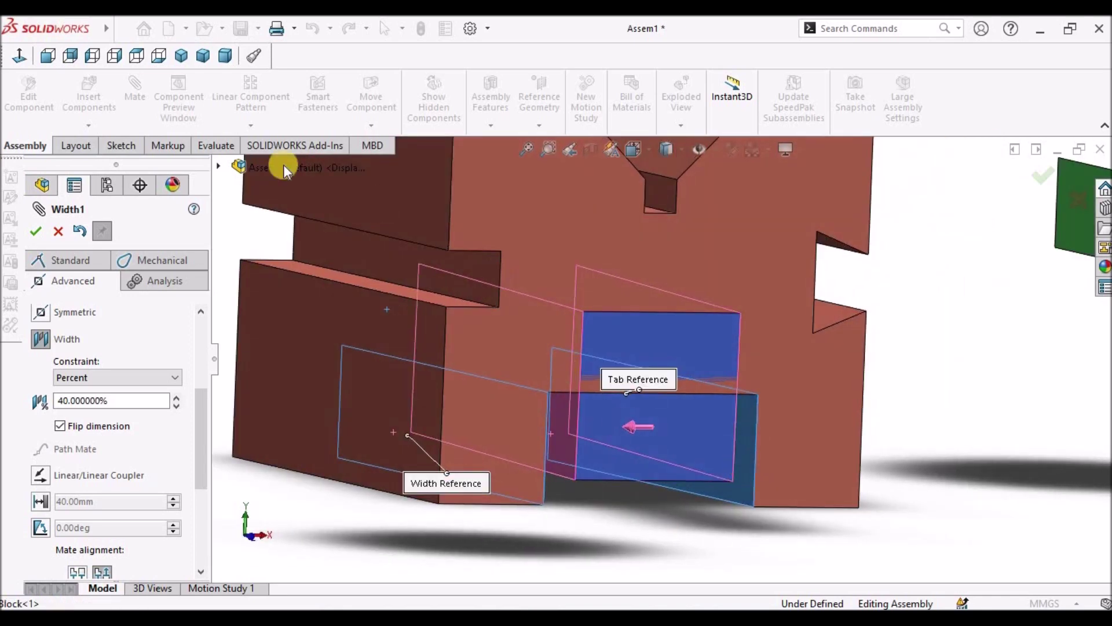
click(48, 55)
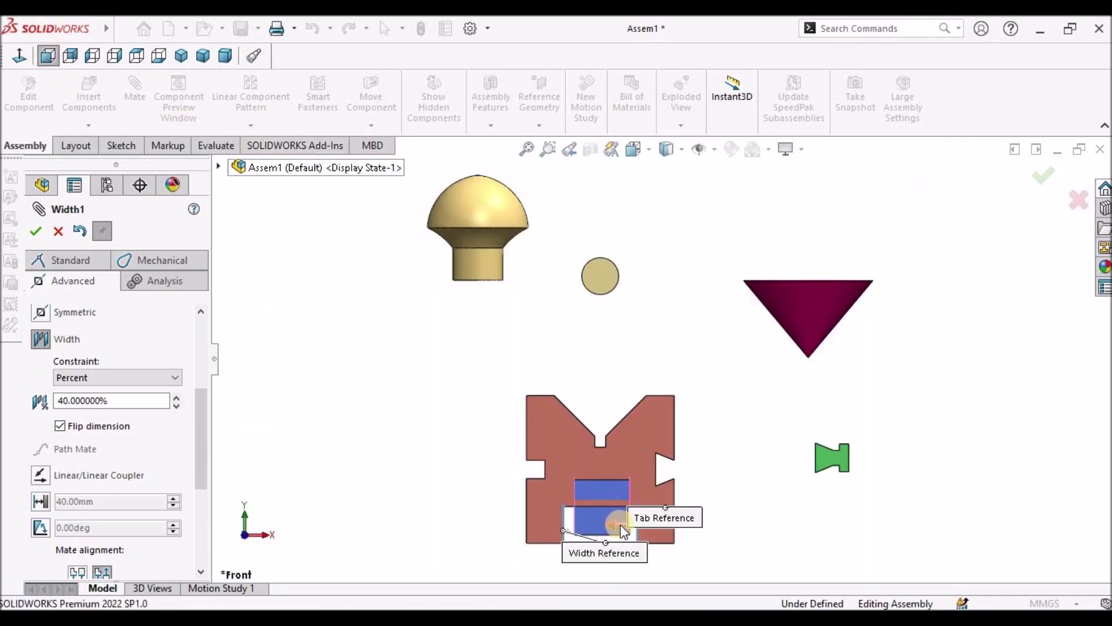
scroll(607, 538, down, 5)
click(126, 404)
double_click(127, 404)
text(25)
key(Return)
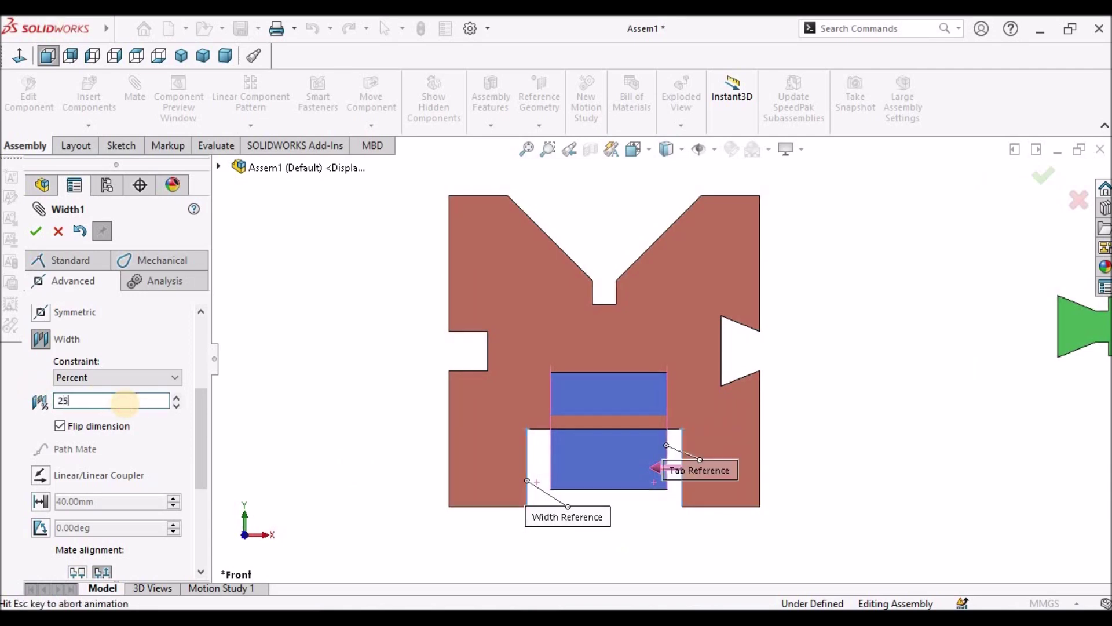
Step: Turn off Flip dimension so the percentage is measured from the other slot wall
scroll(423, 454, down, 2)
scroll(896, 451, down, 2)
click(59, 425)
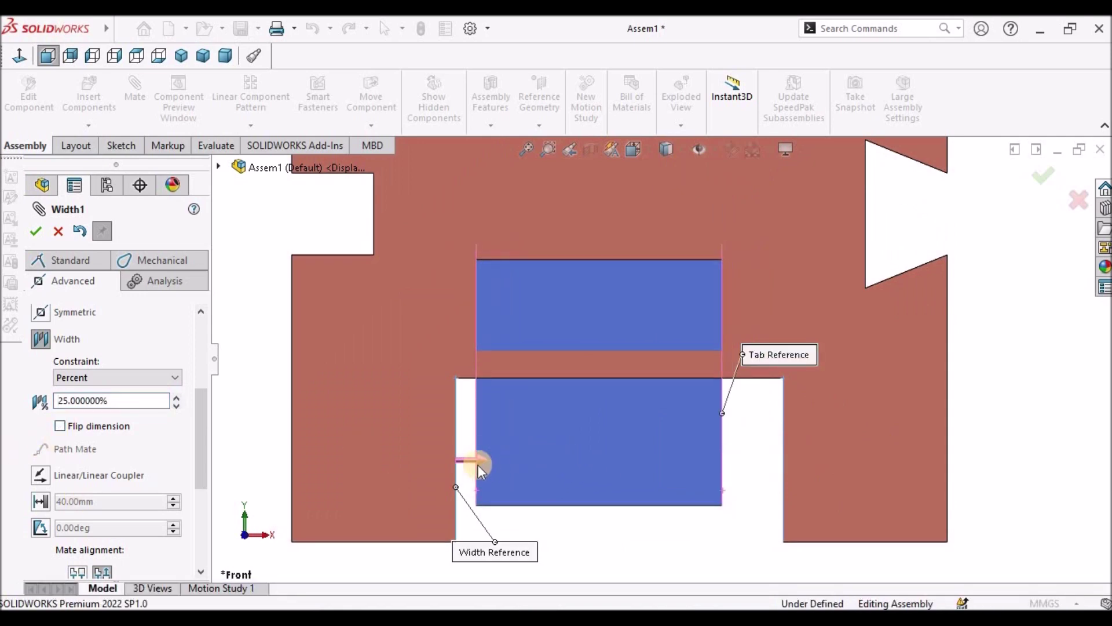
Step: Leave editing of the block's width mate without accepting the current settings
scroll(504, 446, up, 1)
scroll(498, 431, up, 1)
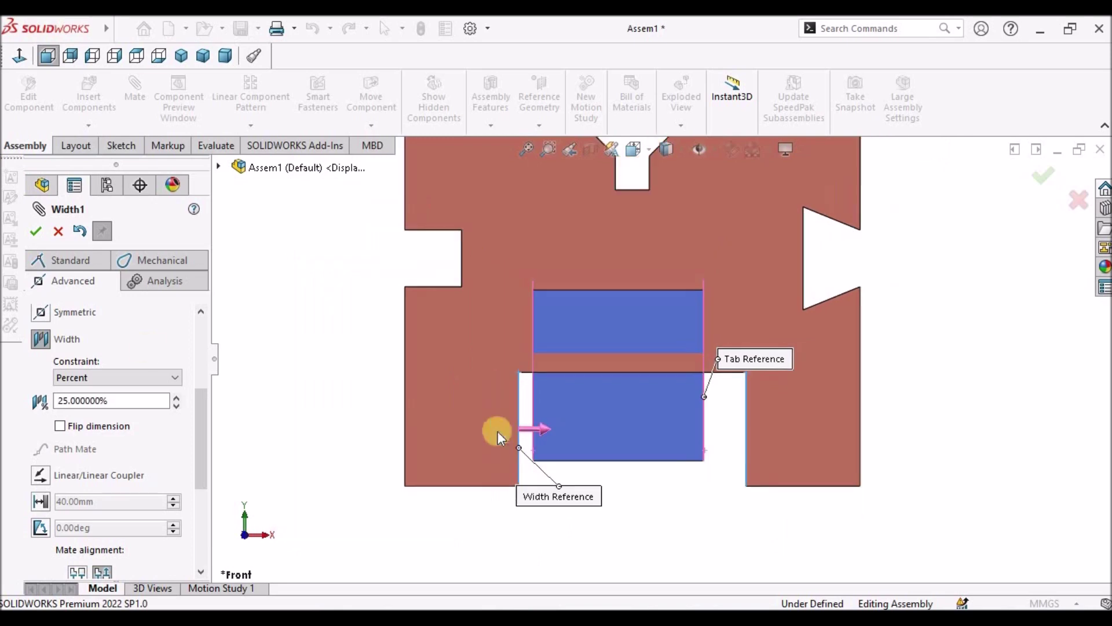
click(59, 231)
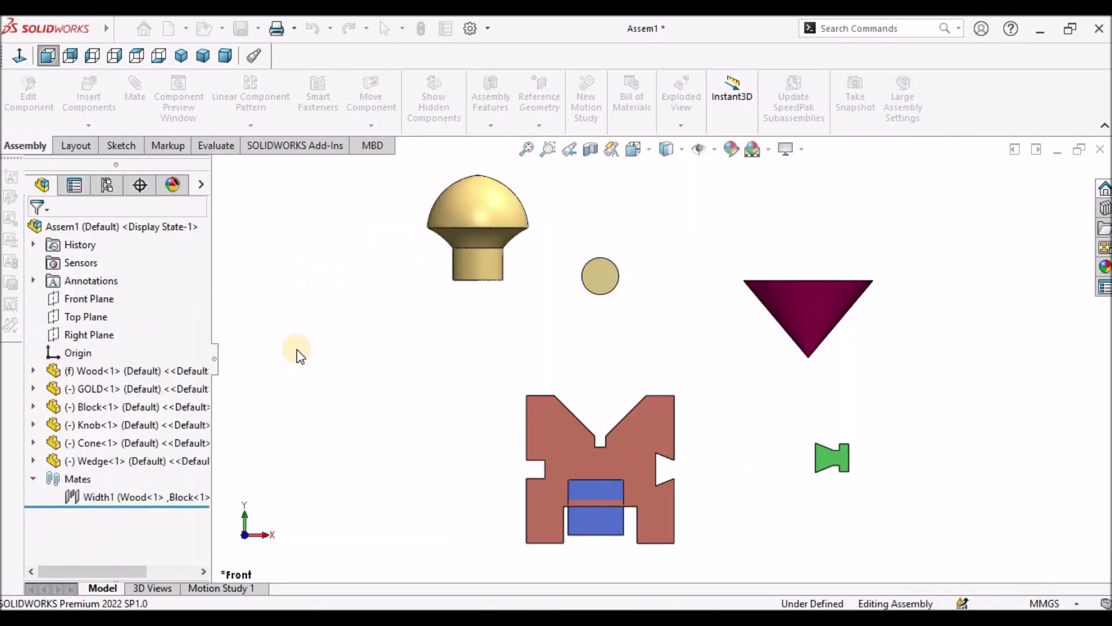
right_click(162, 496)
click(454, 359)
Step: Start an advanced Width mate with the wood part's two sloped V-groove faces as the width selections
scroll(663, 358, up, 3)
middle_drag(766, 360, 750, 416)
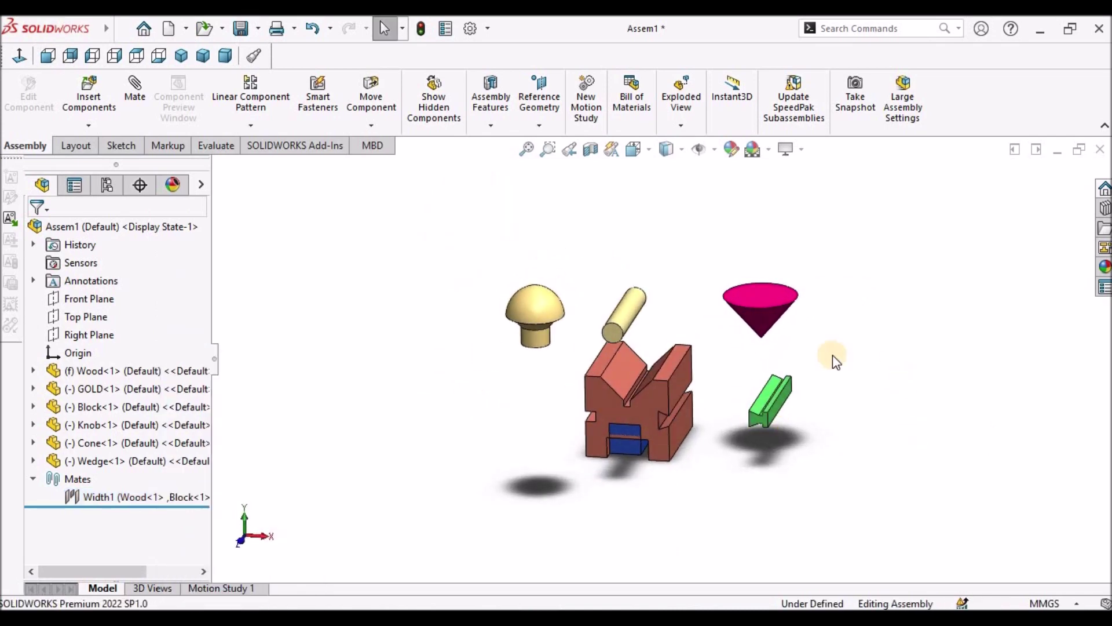
scroll(771, 346, down, 1)
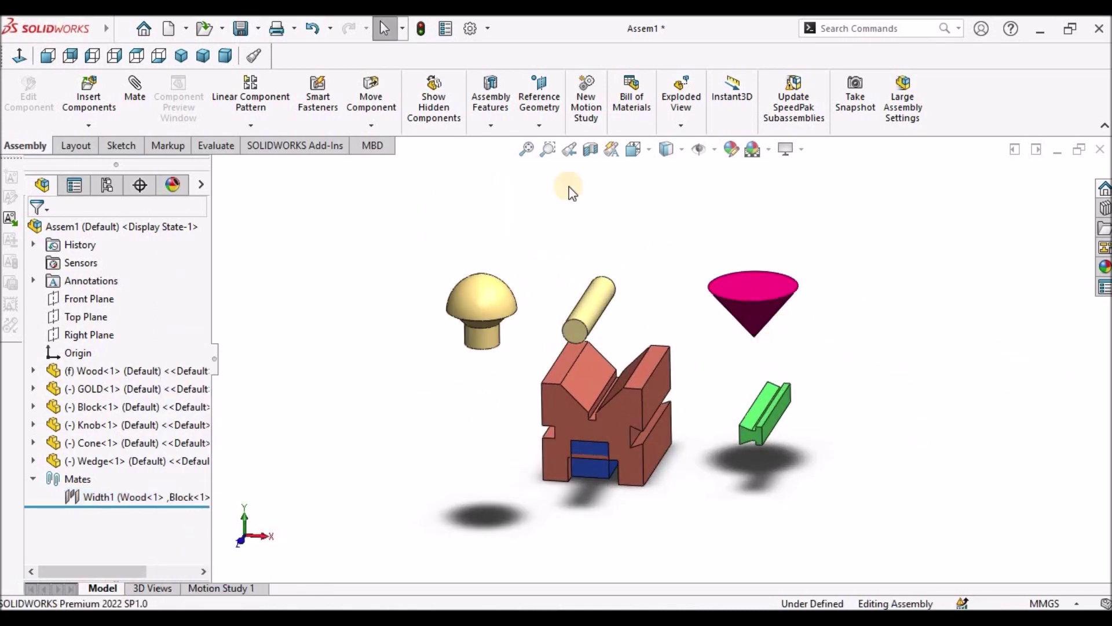
click(140, 98)
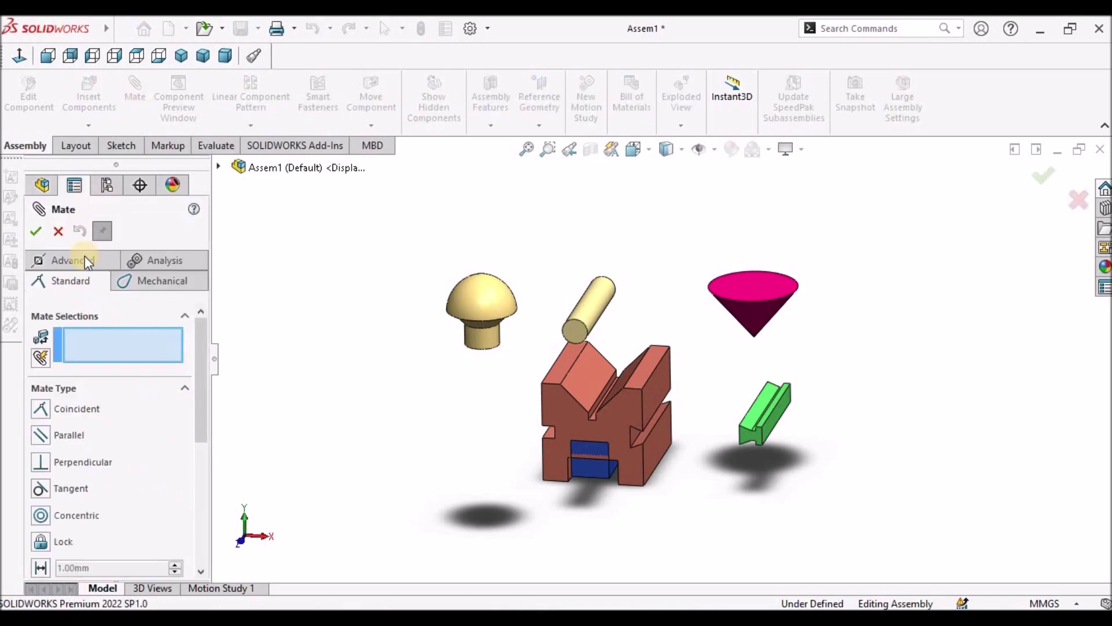
click(84, 260)
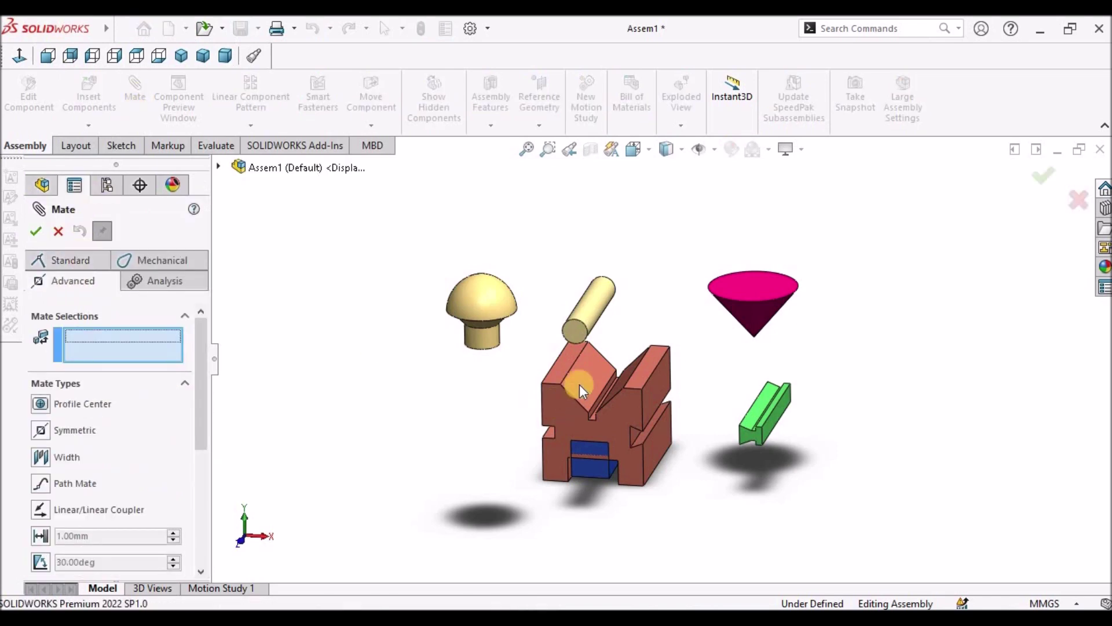
scroll(580, 384, down, 1)
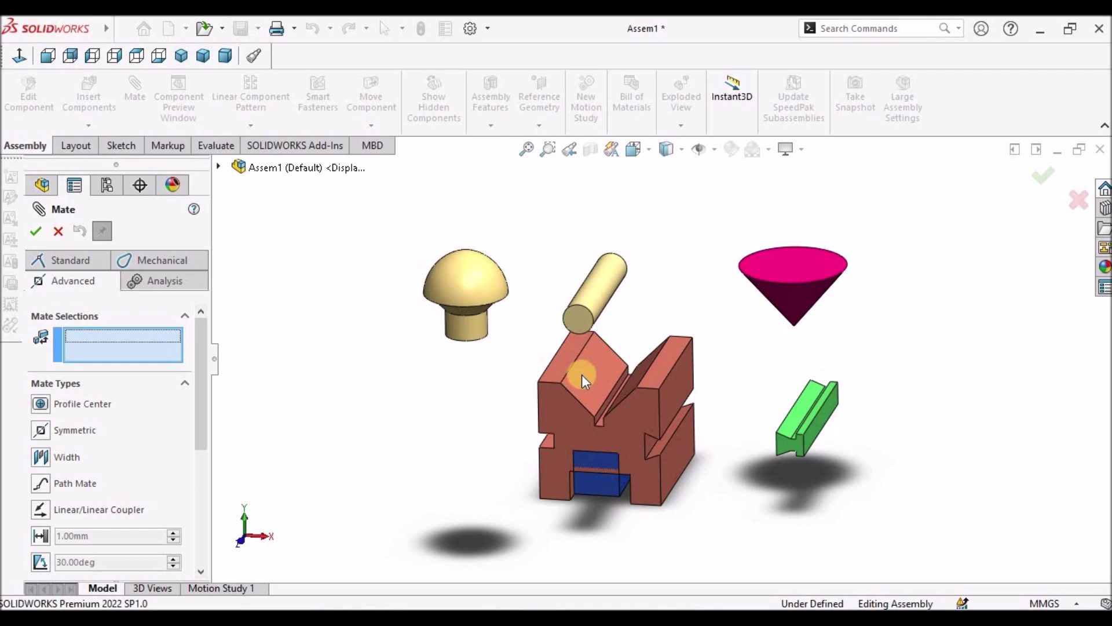
click(582, 374)
mouse_move(624, 365)
middle_down()
mouse_move(650, 367)
mouse_move(628, 382)
middle_up()
click(607, 381)
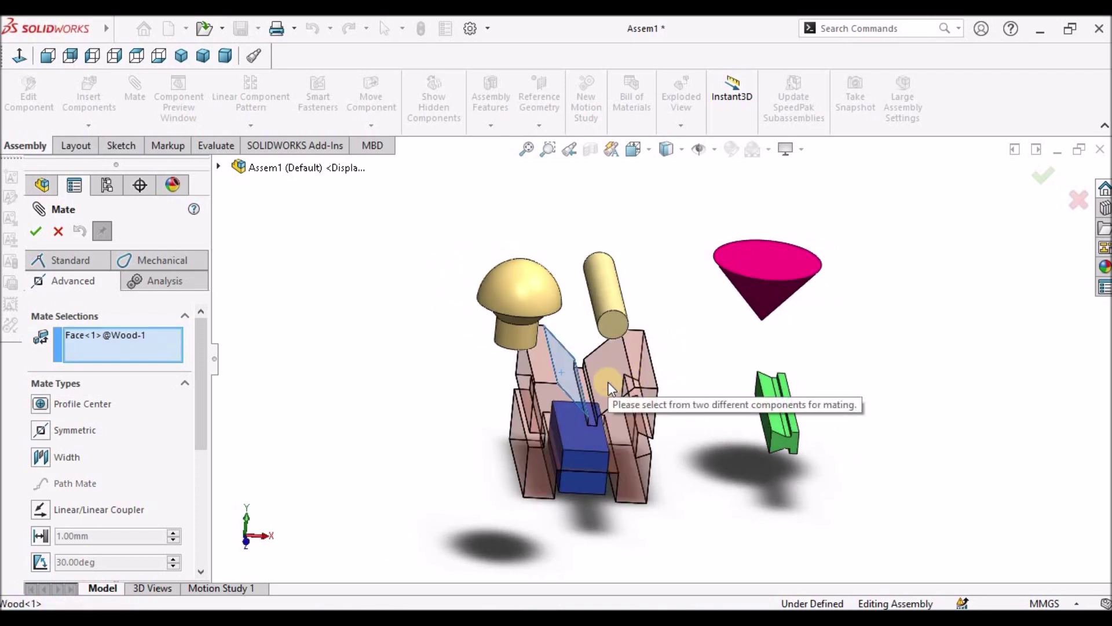
click(40, 457)
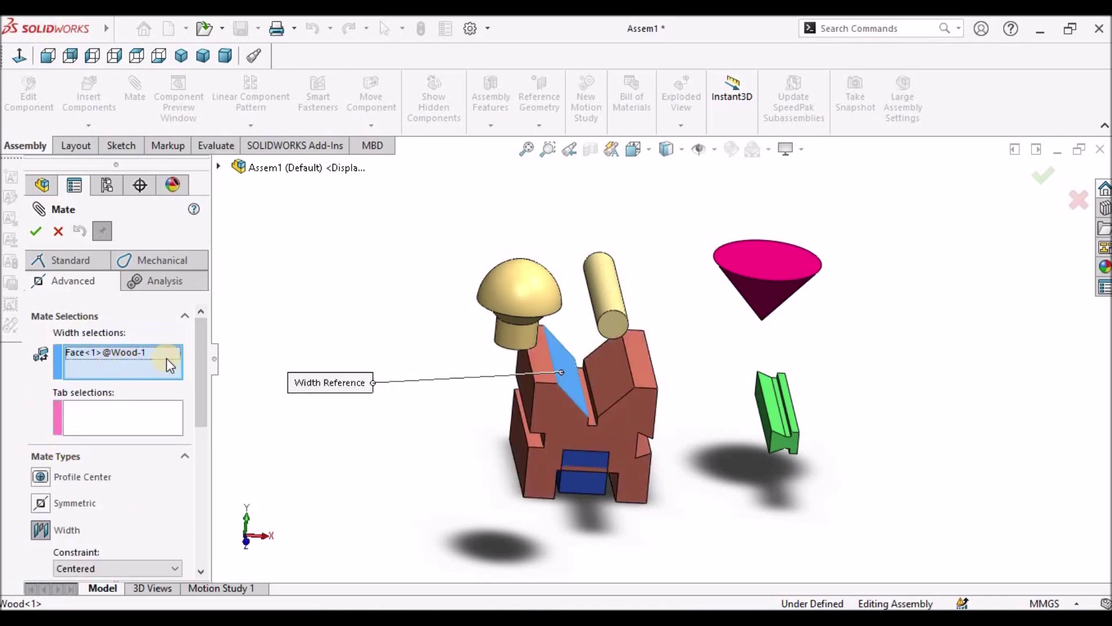
click(616, 378)
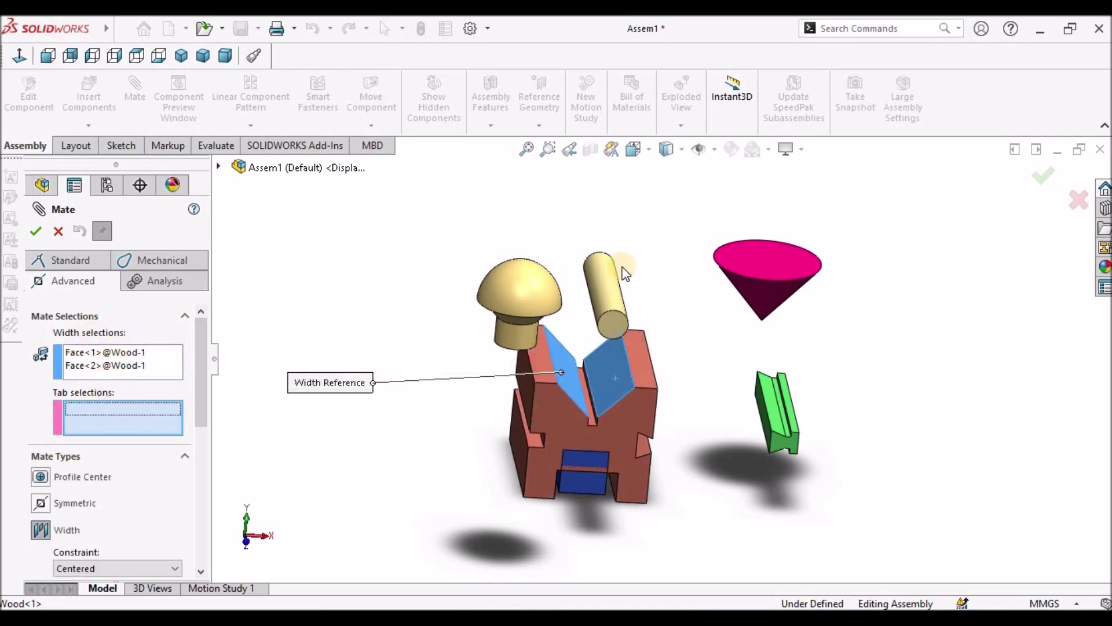
Step: Use the gold cylinder's curved face as the tab selection, accept the Centered width mate and leave the Mate command
click(609, 287)
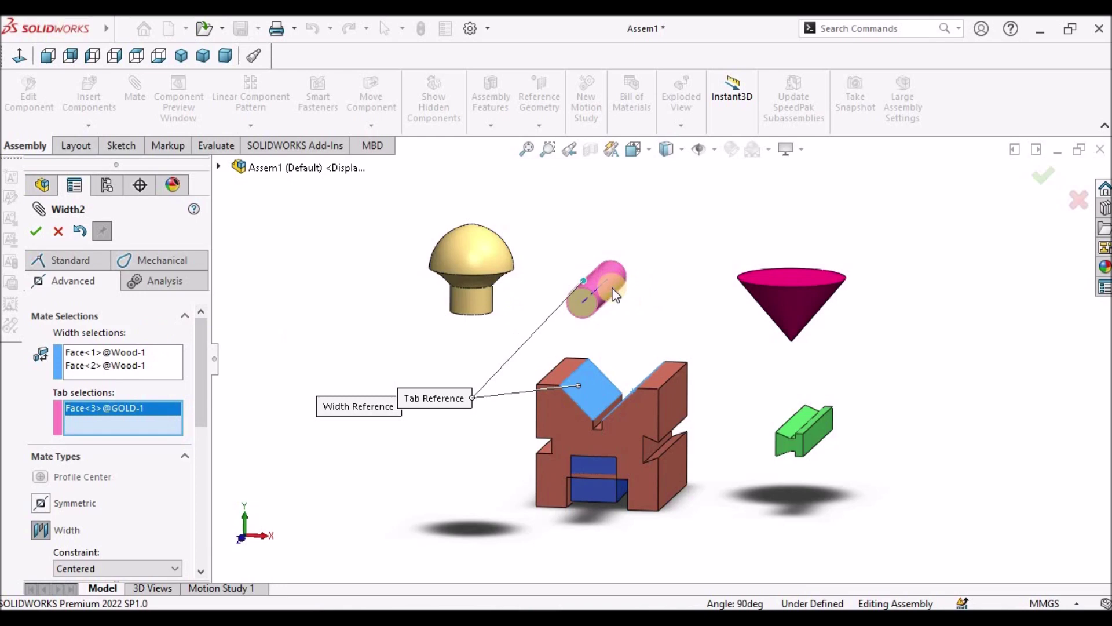
scroll(603, 276, down, 3)
click(36, 231)
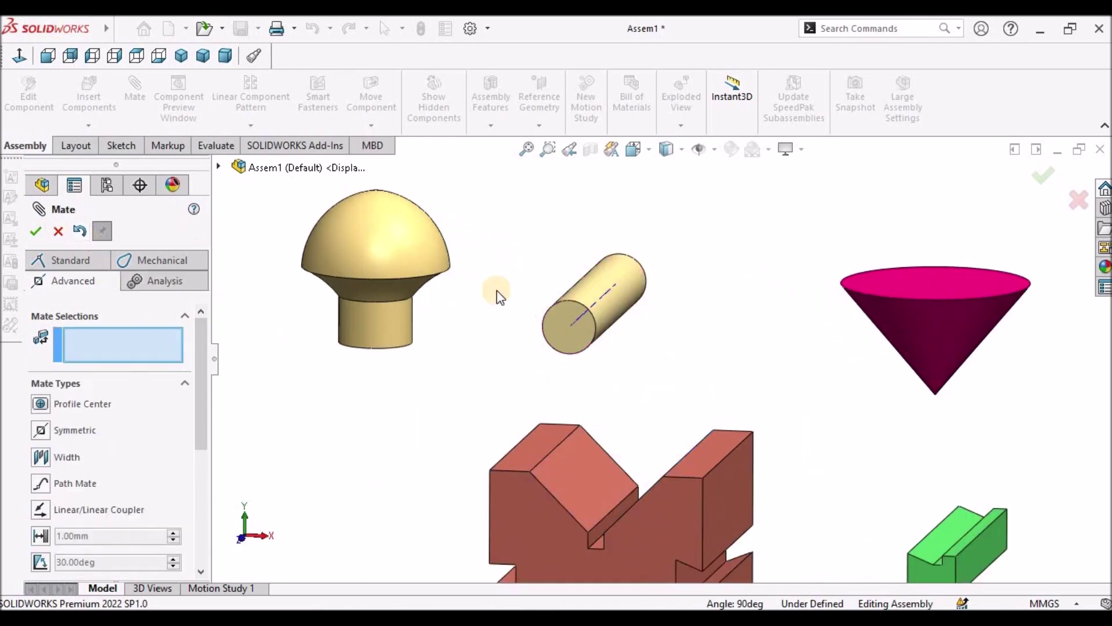
click(59, 228)
Step: In the front view, move the gold cylinder down towards the wood part's V groove
click(50, 57)
drag(618, 287, 612, 379)
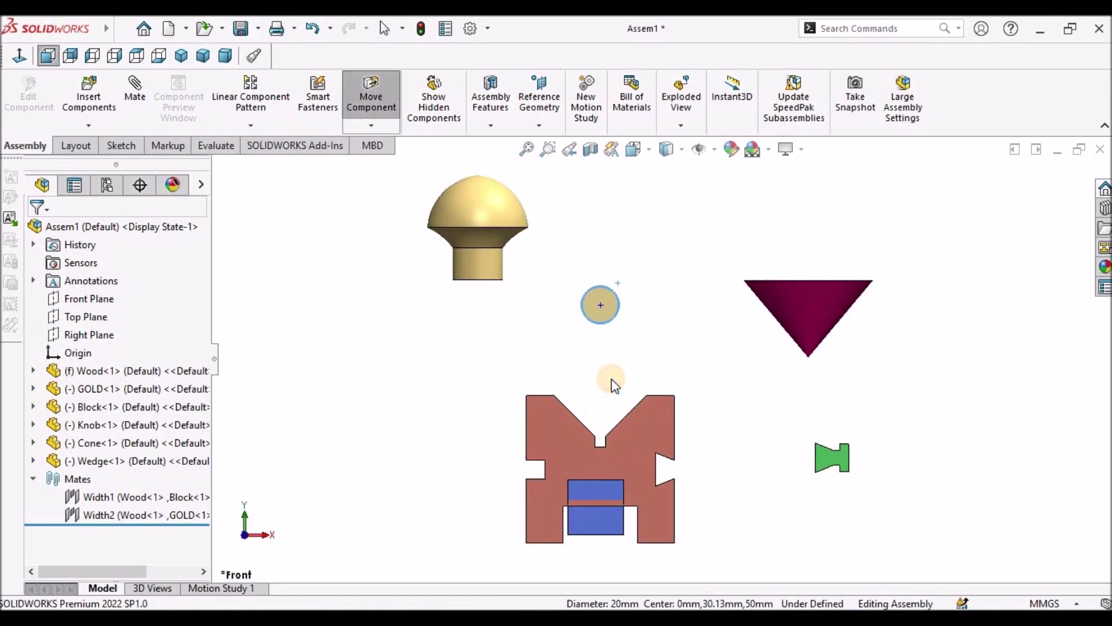
Step: Suppress the width mate between the wood part and the gold cylinder
right_click(156, 516)
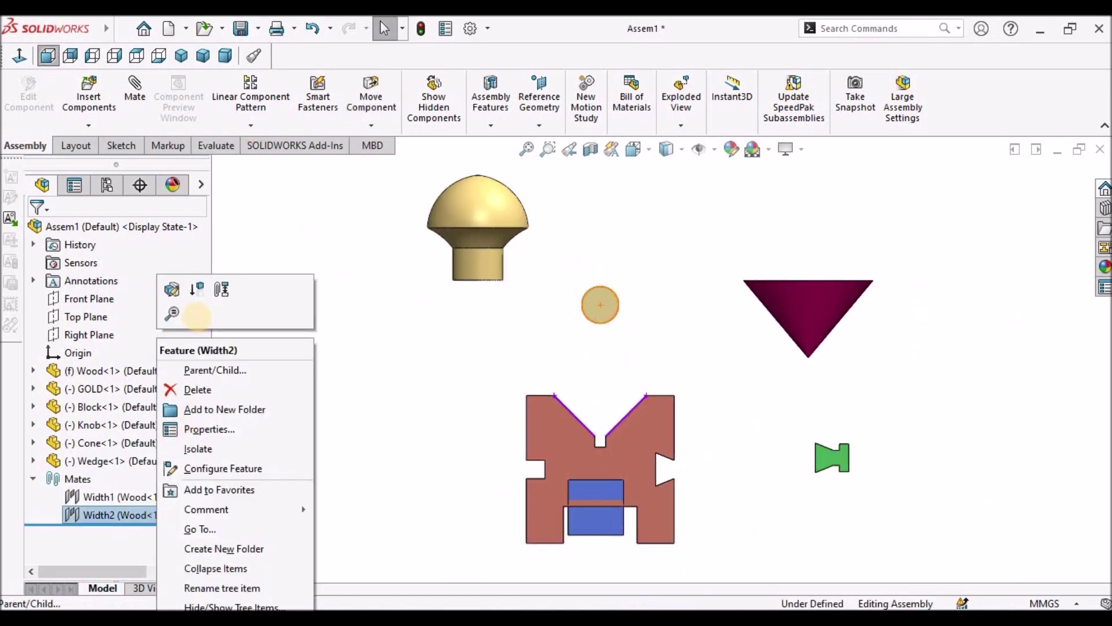
click(197, 288)
click(592, 300)
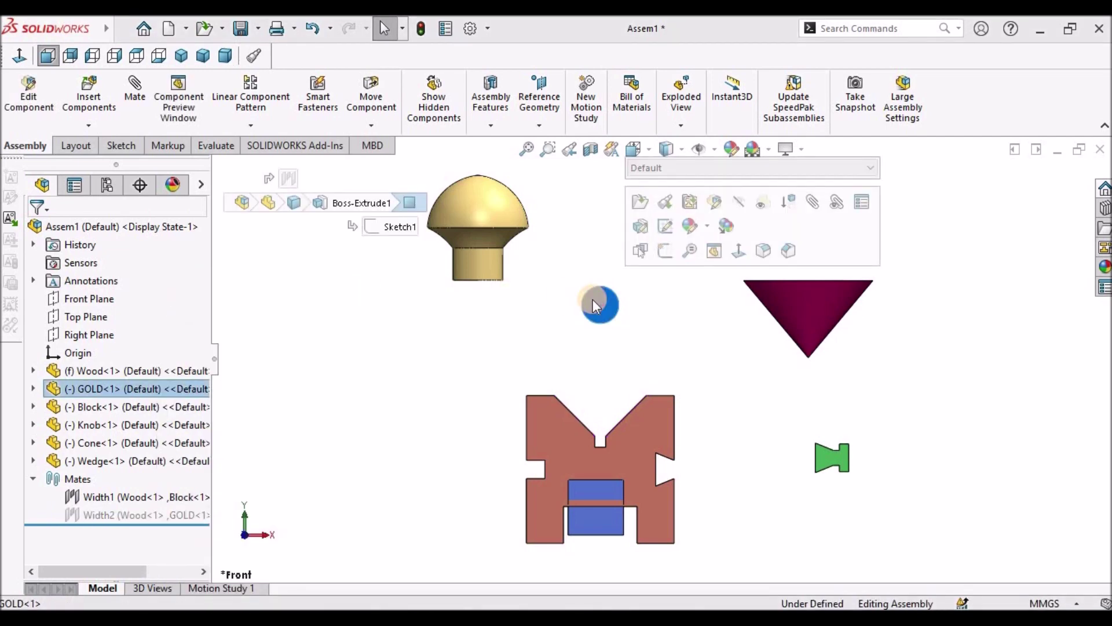
click(500, 349)
Step: Start a new advanced Width mate and turn on the display of temporary axes
middle_drag(591, 318, 579, 345)
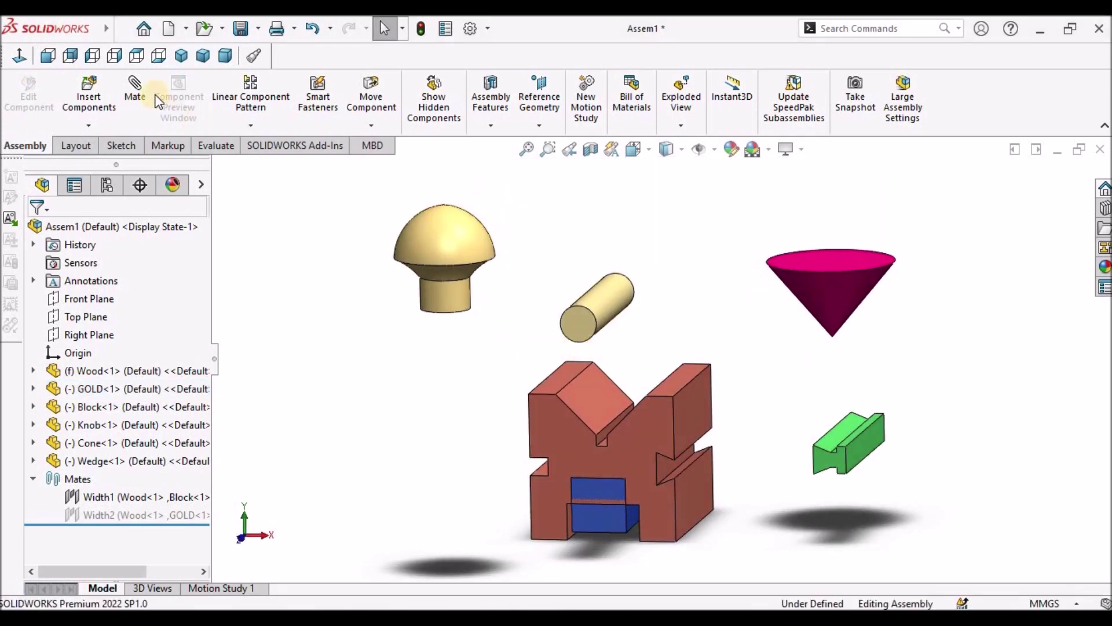
click(138, 116)
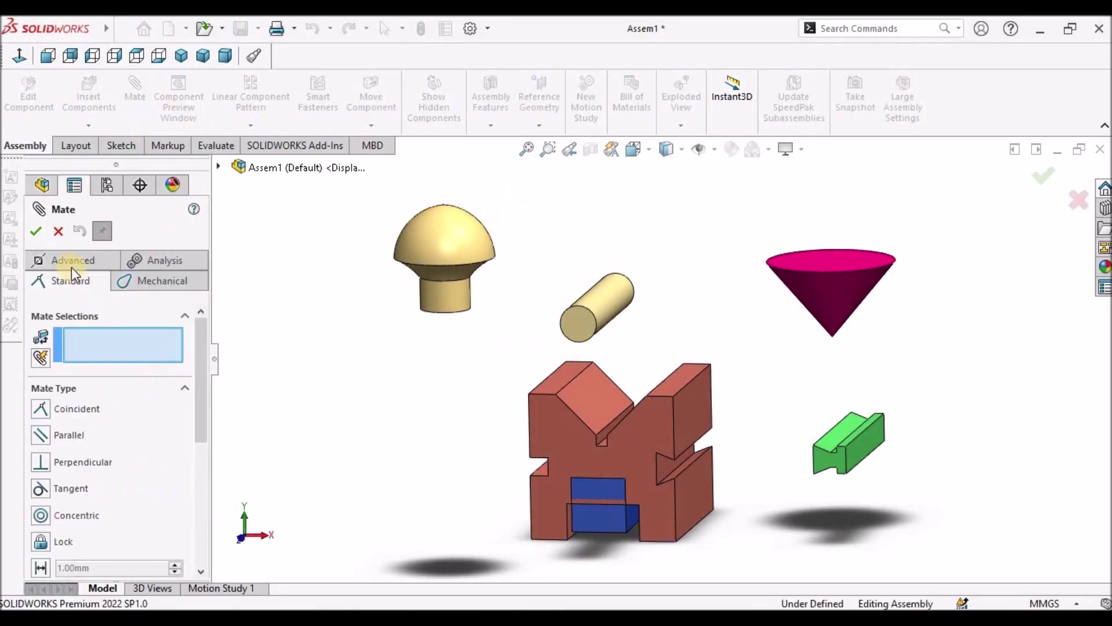
click(41, 457)
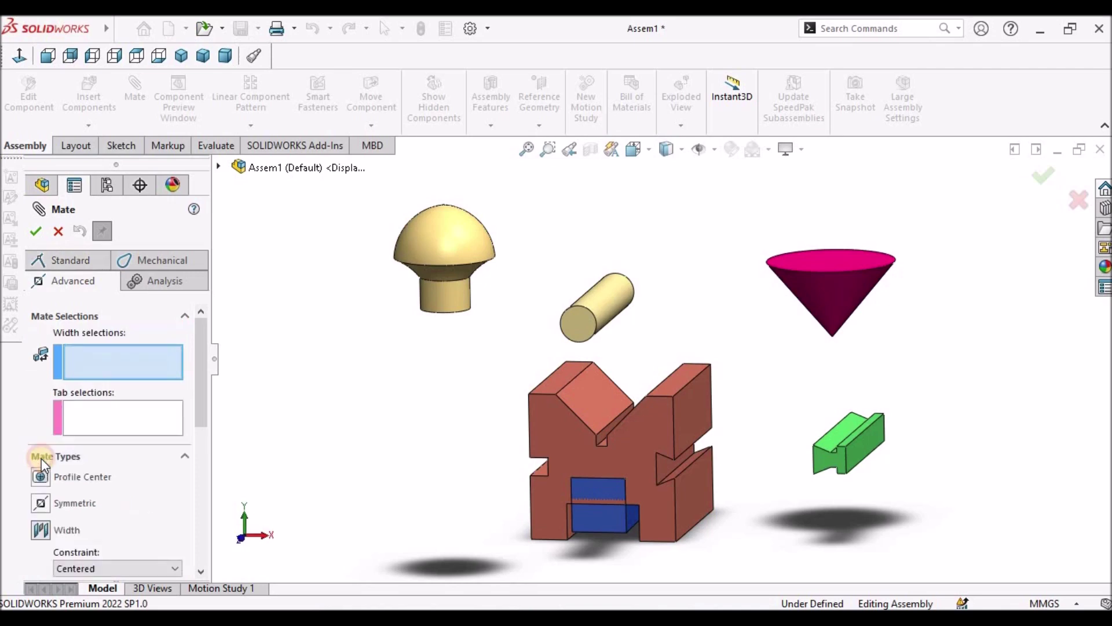
click(716, 153)
click(720, 196)
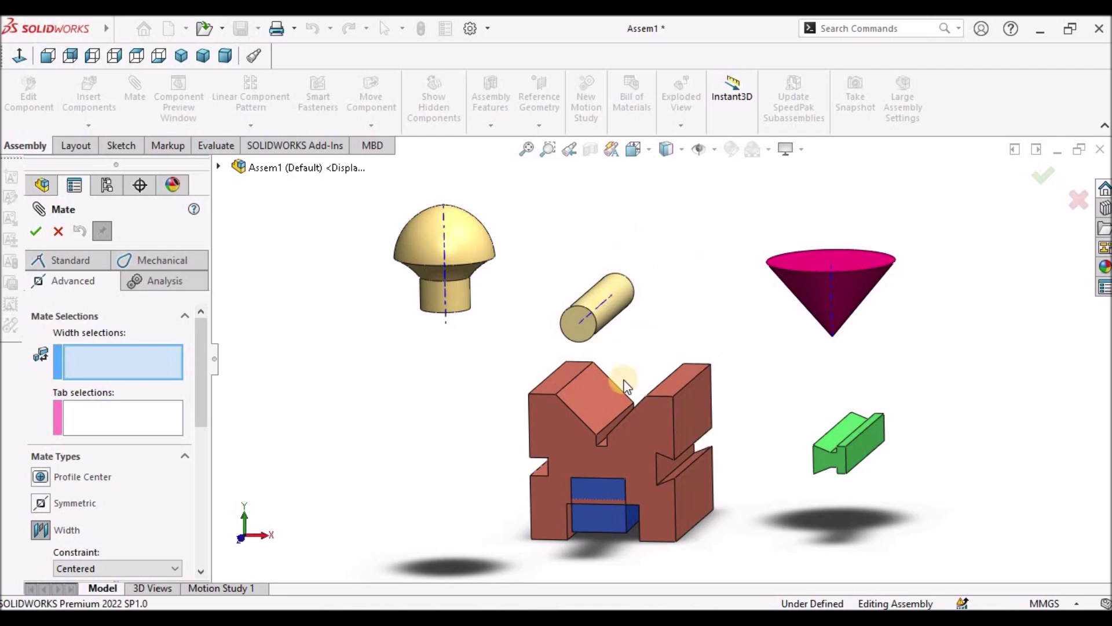
Step: Pick the wood part's two sloped V-groove faces as the width selections
scroll(649, 395, down, 2)
click(577, 402)
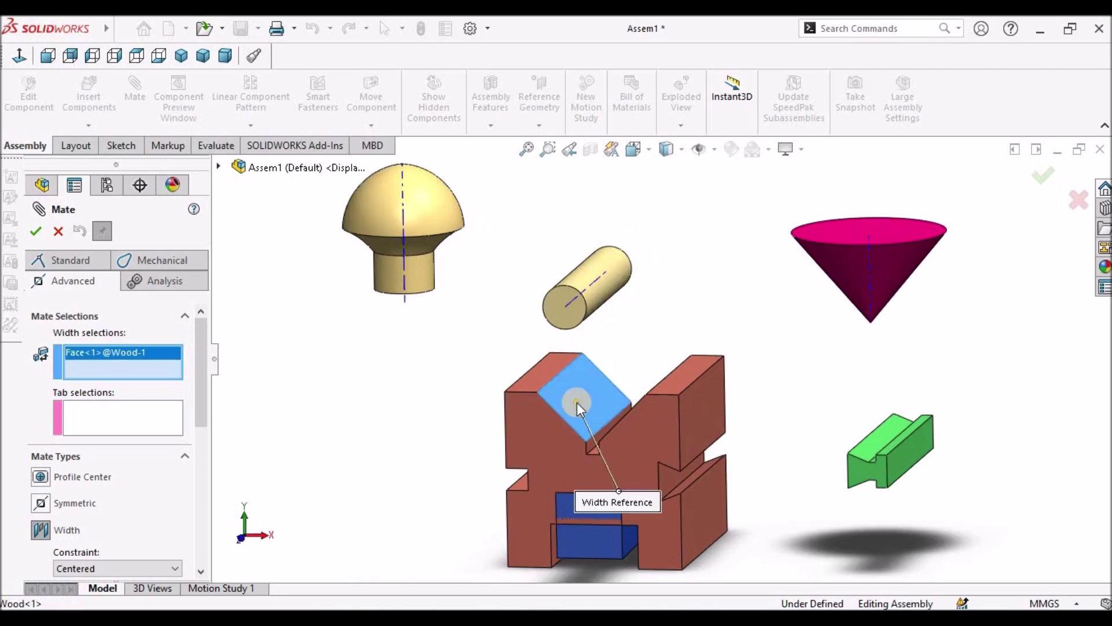
middle_drag(602, 384, 692, 440)
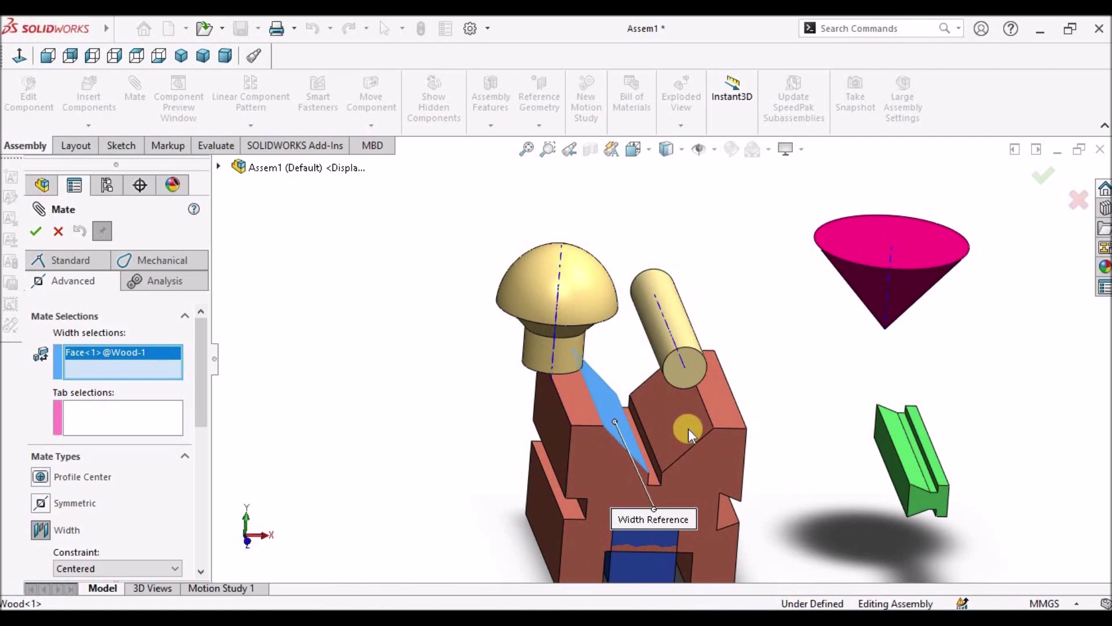
click(688, 428)
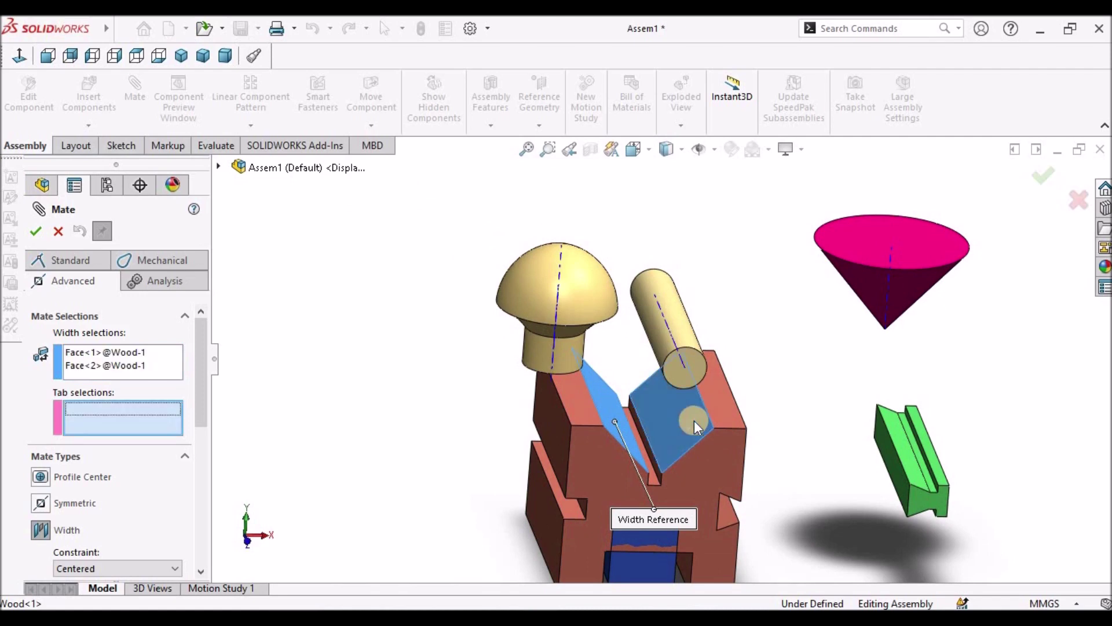
middle_drag(689, 428, 658, 379)
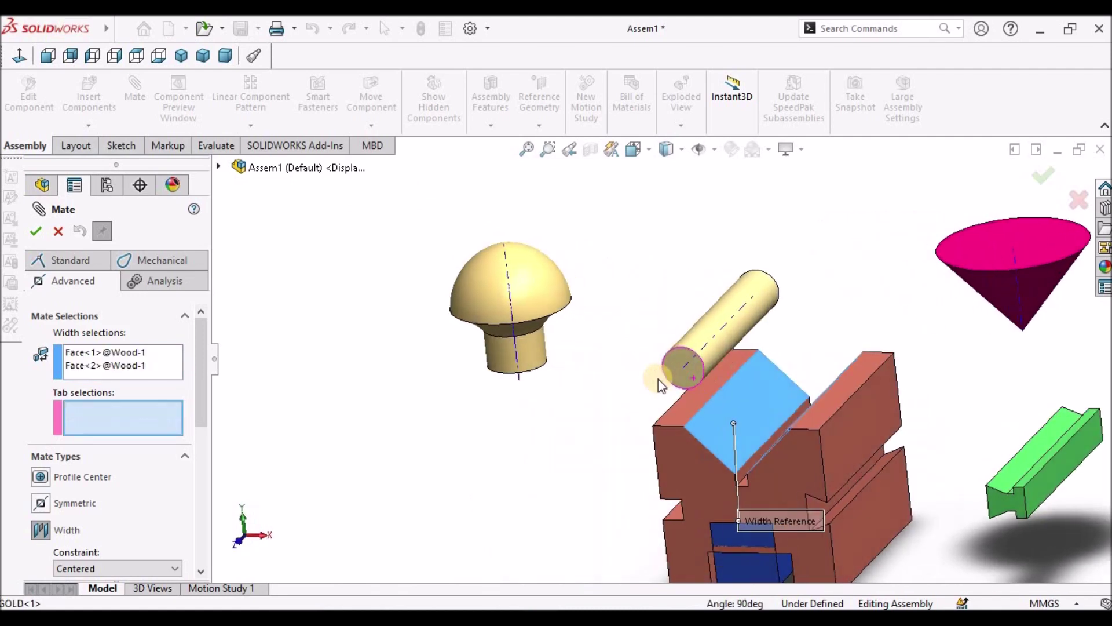
Step: Use the gold cylinder's temporary axis as the tab selection, accept the Centered width mate and leave the Mate command
click(732, 321)
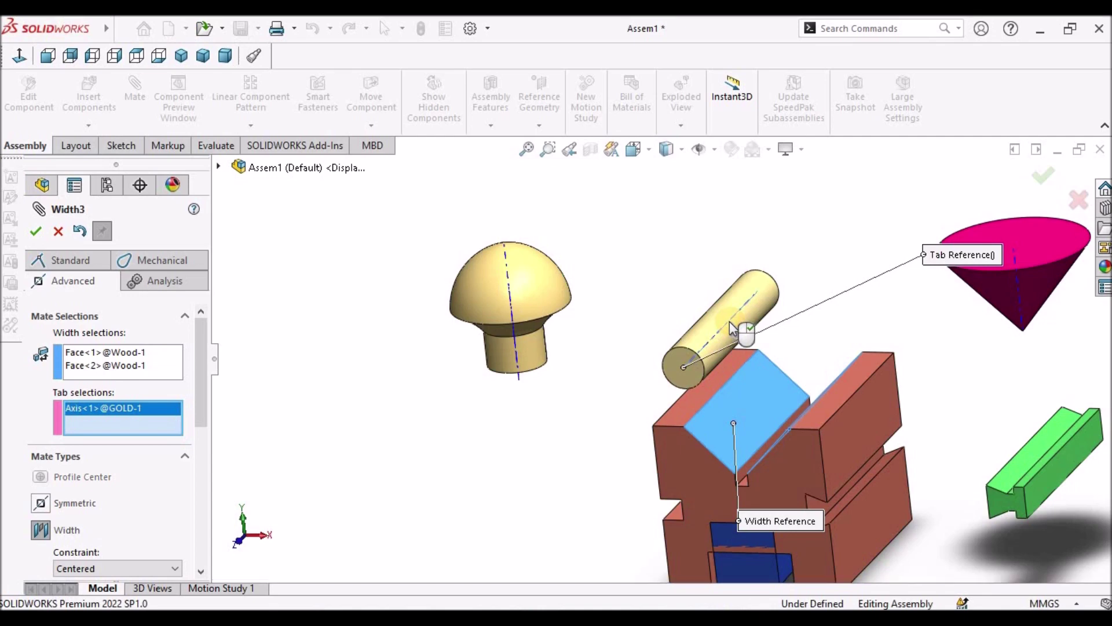
key(ctrl+1)
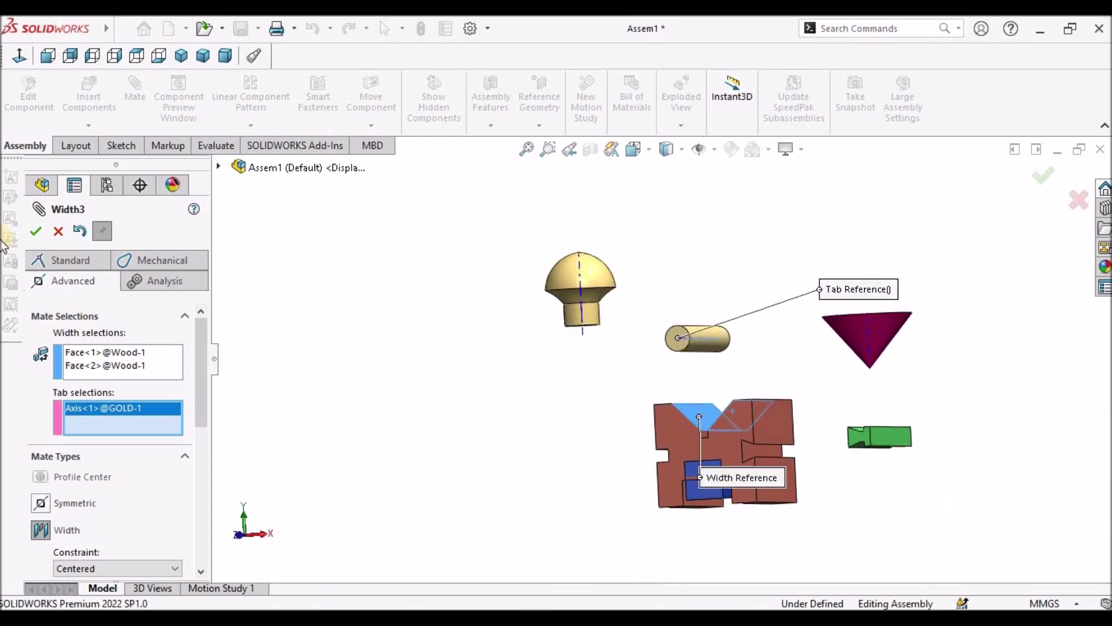
click(40, 231)
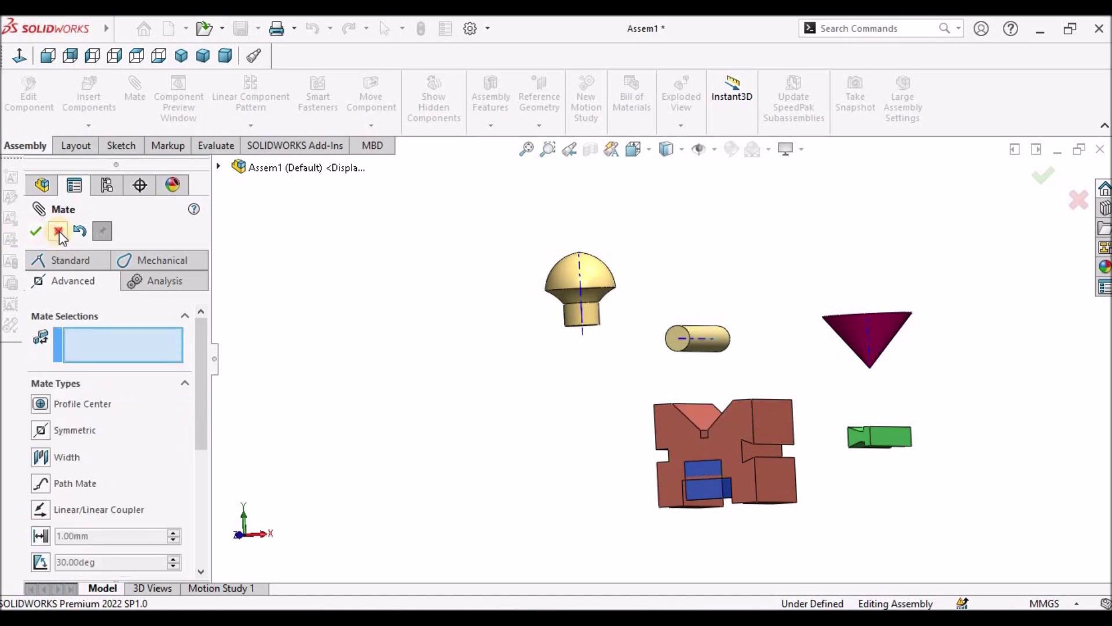
click(59, 231)
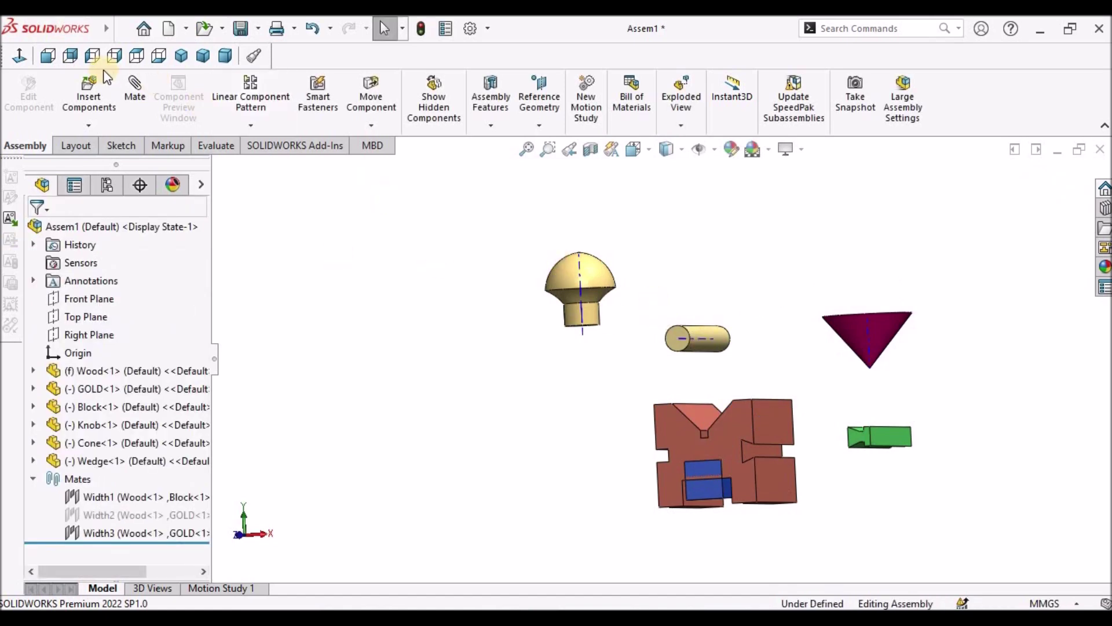
Step: In the front view, move the gold cylinder up, away from the wood part's V groove
click(48, 57)
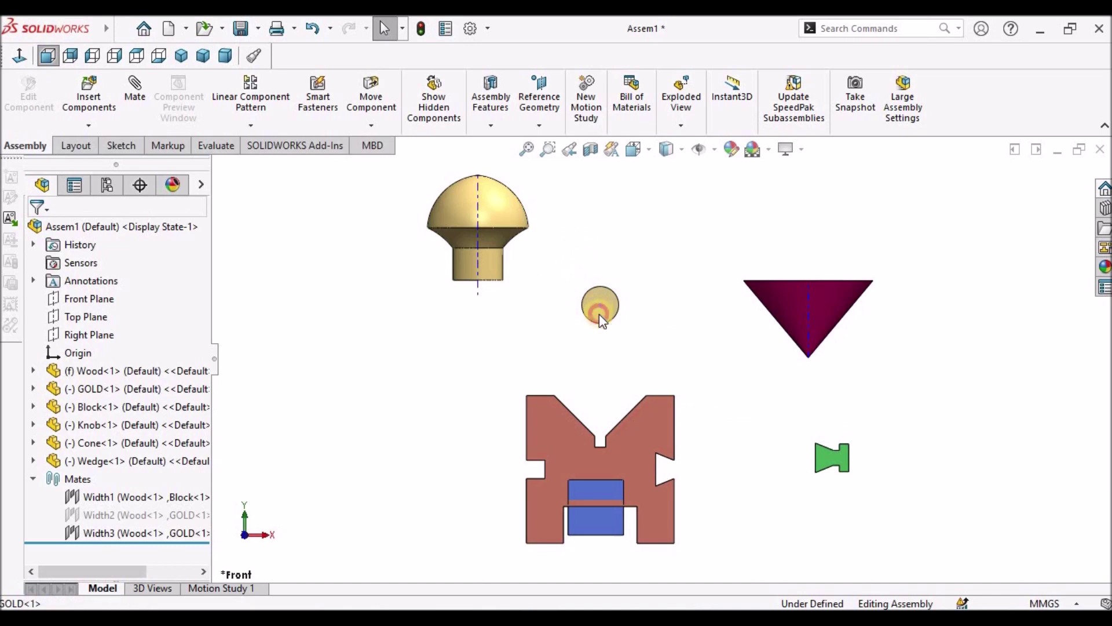
click(600, 297)
drag(601, 313, 577, 177)
click(566, 274)
Step: Start another advanced Width mate with the wood part's two sloped V-groove faces as the width selections
middle_drag(566, 276, 595, 364)
middle_drag(811, 313, 782, 319)
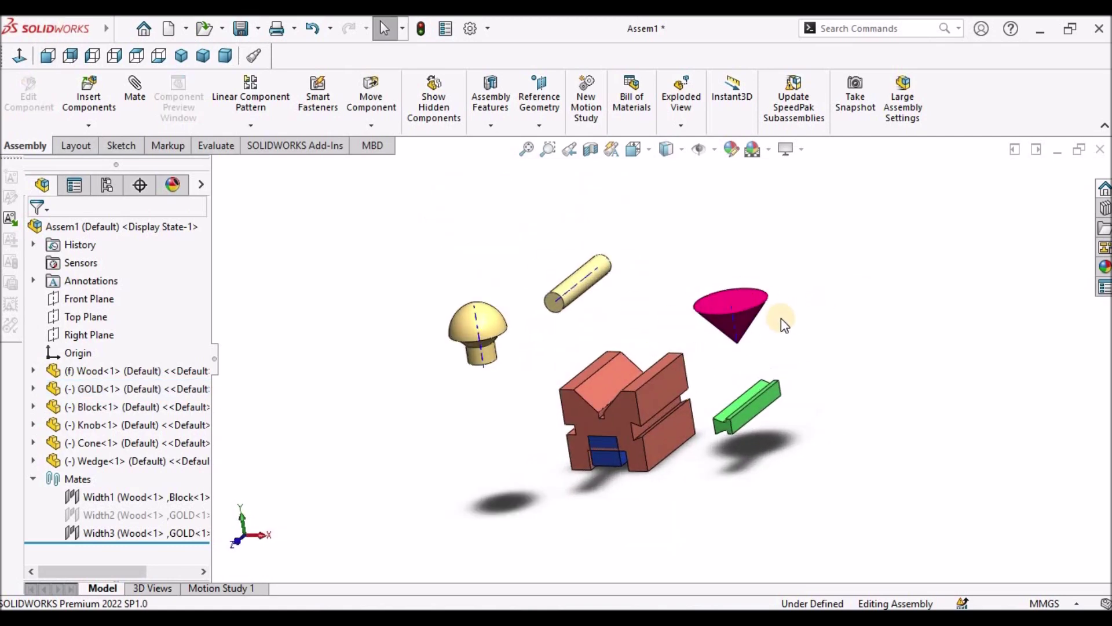
click(138, 98)
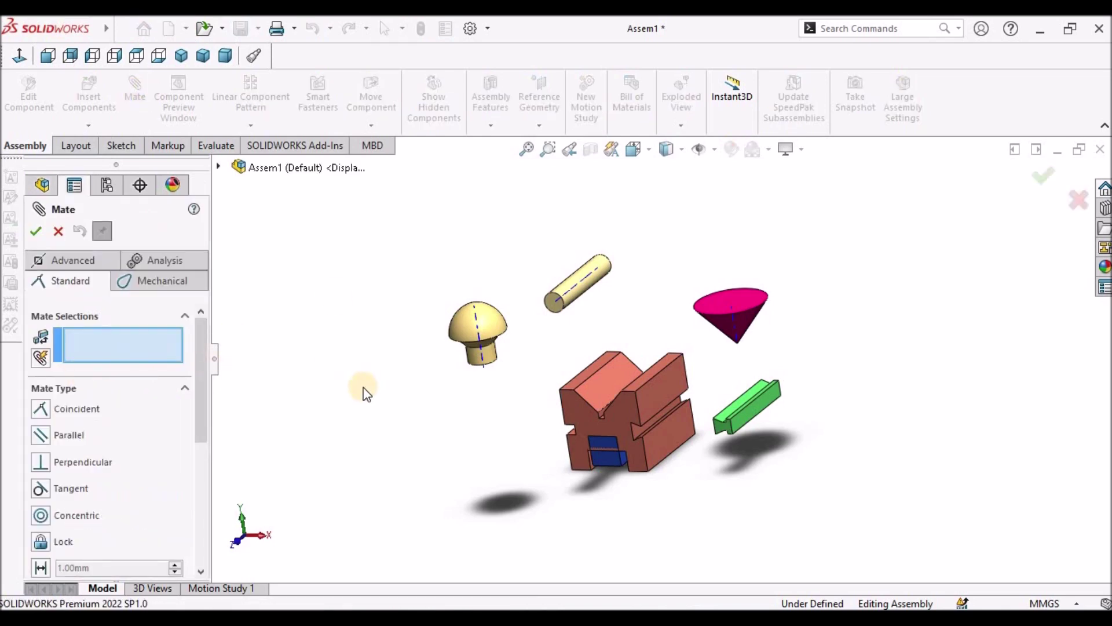
scroll(496, 353, down, 2)
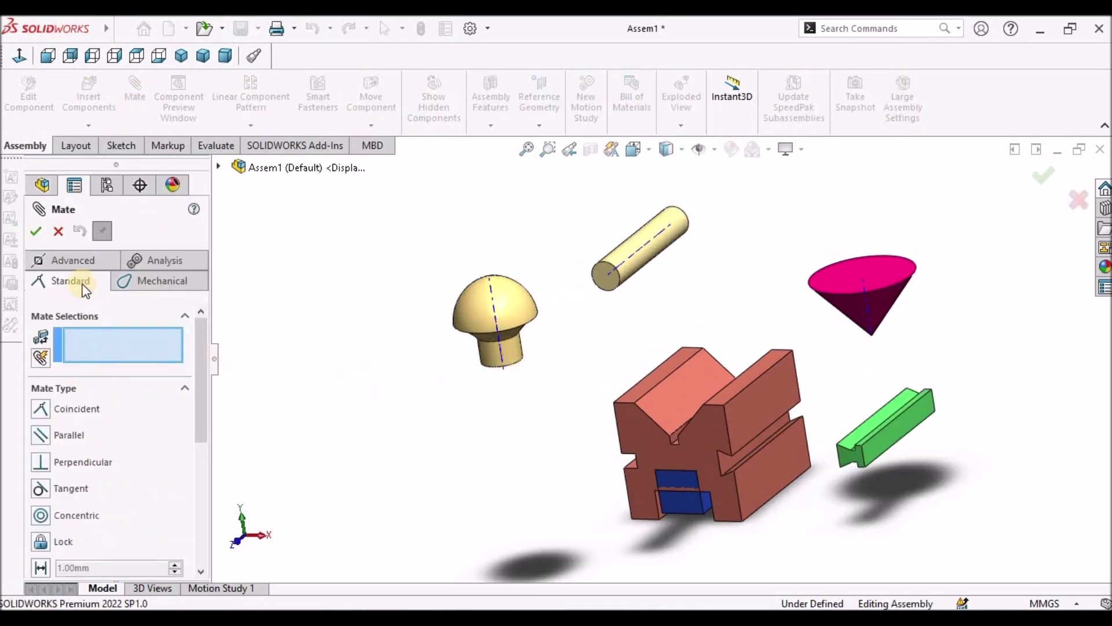
click(78, 255)
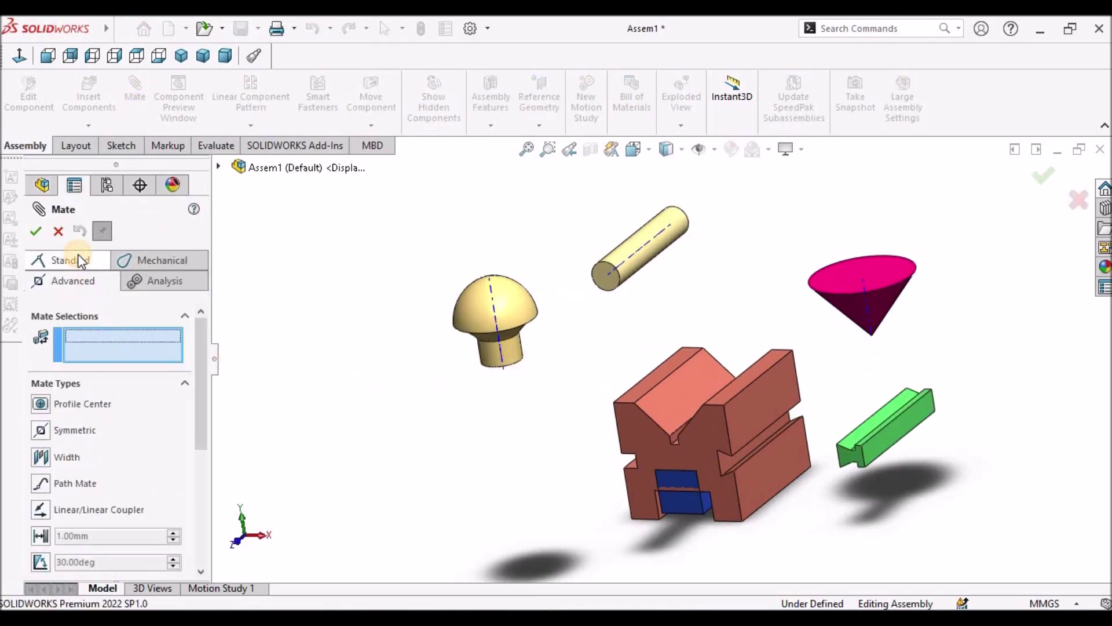
click(50, 459)
click(687, 382)
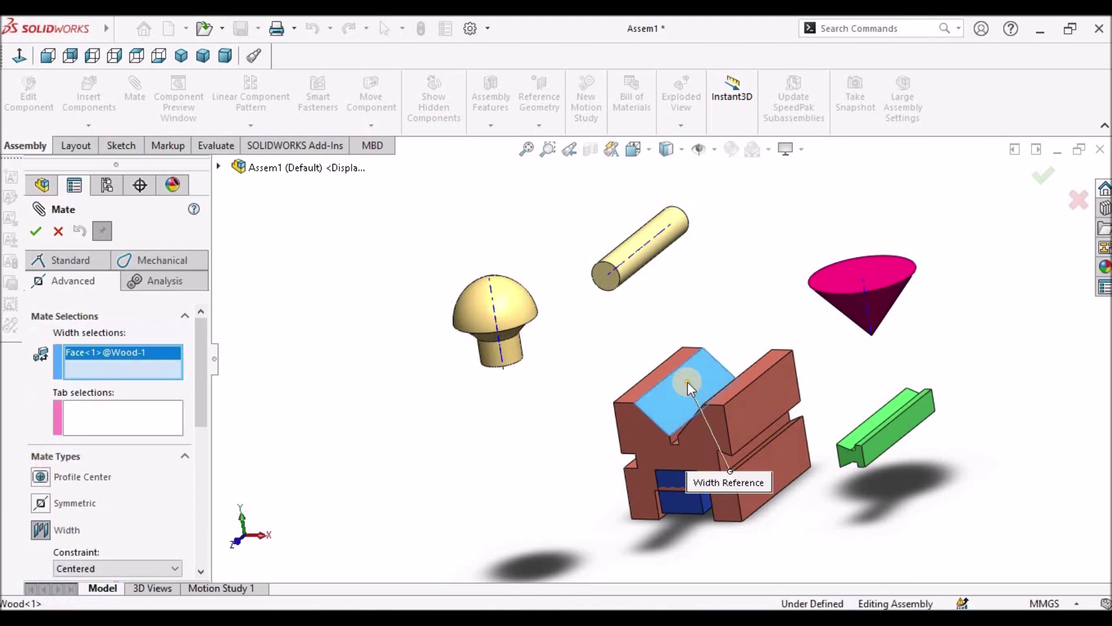
middle_drag(694, 376, 737, 425)
click(690, 396)
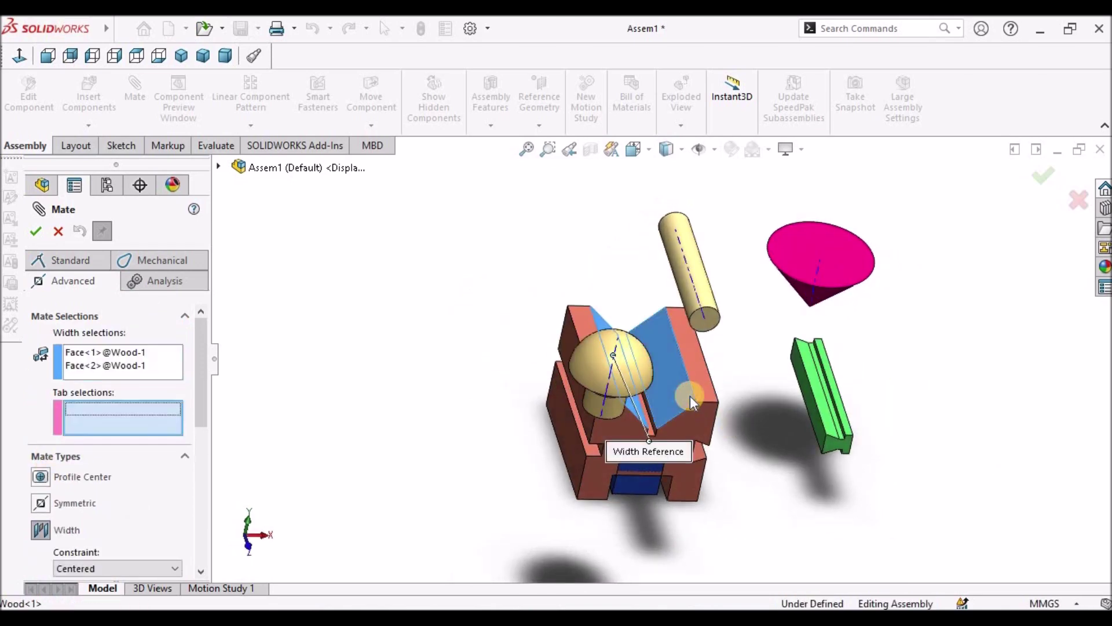
middle_drag(688, 384, 618, 354)
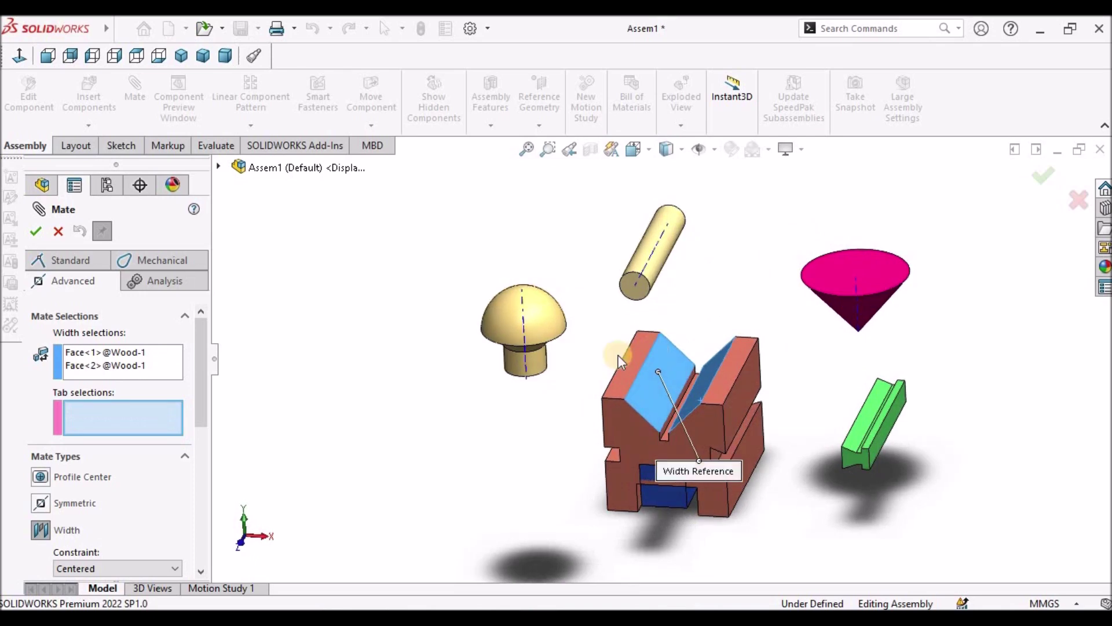
Step: Try the knob's cylindrical stem face as the tab selection, checking it from the front, and clear the tab selection
click(540, 371)
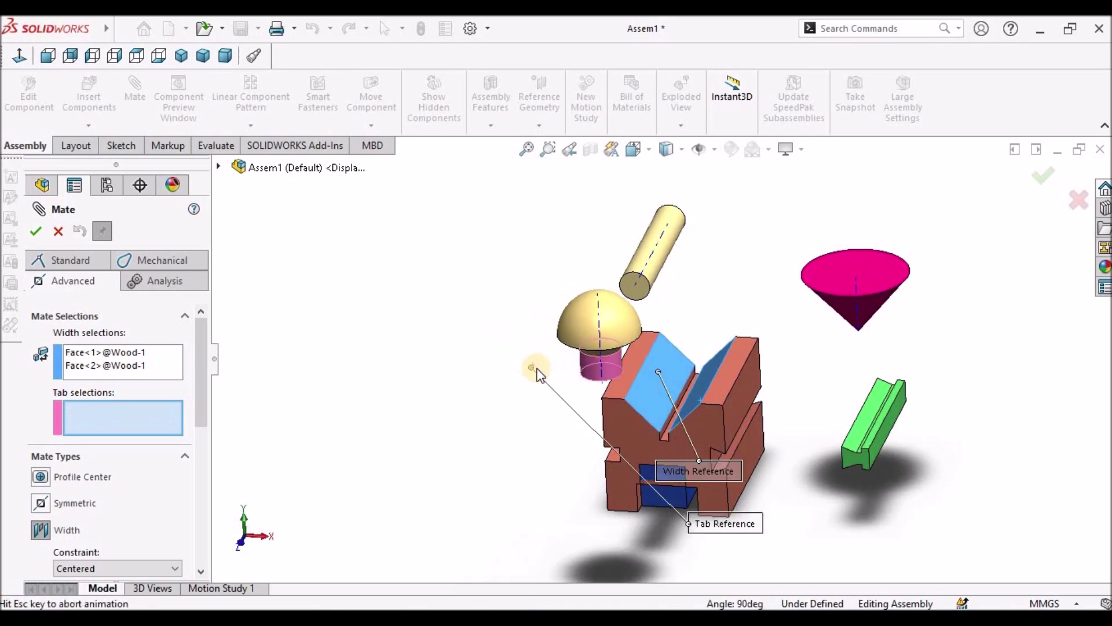
click(45, 55)
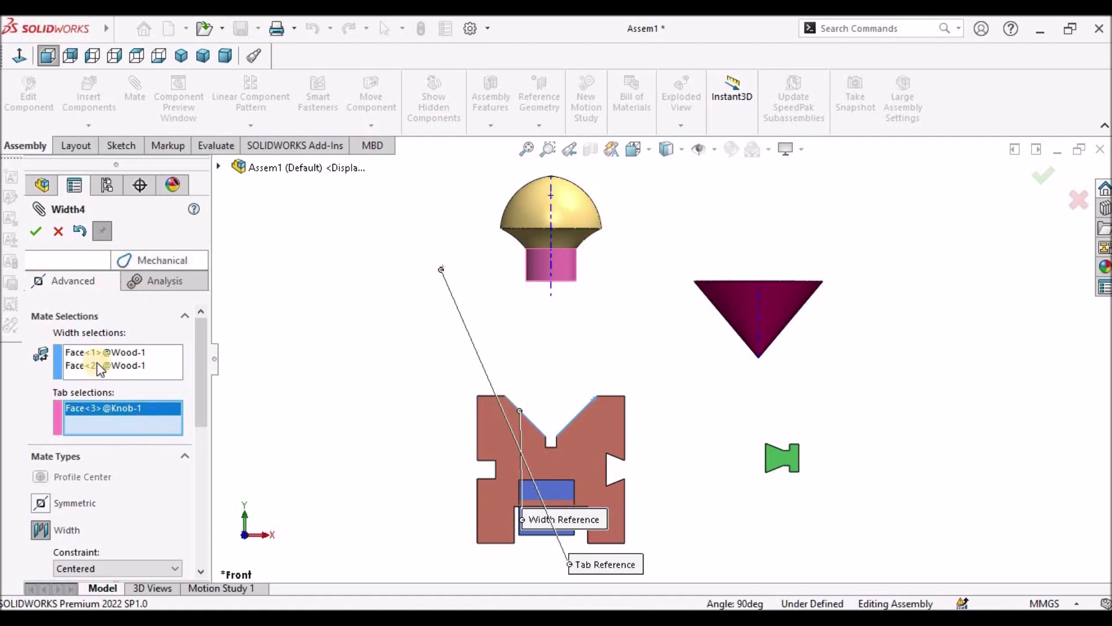
right_click(95, 412)
click(124, 426)
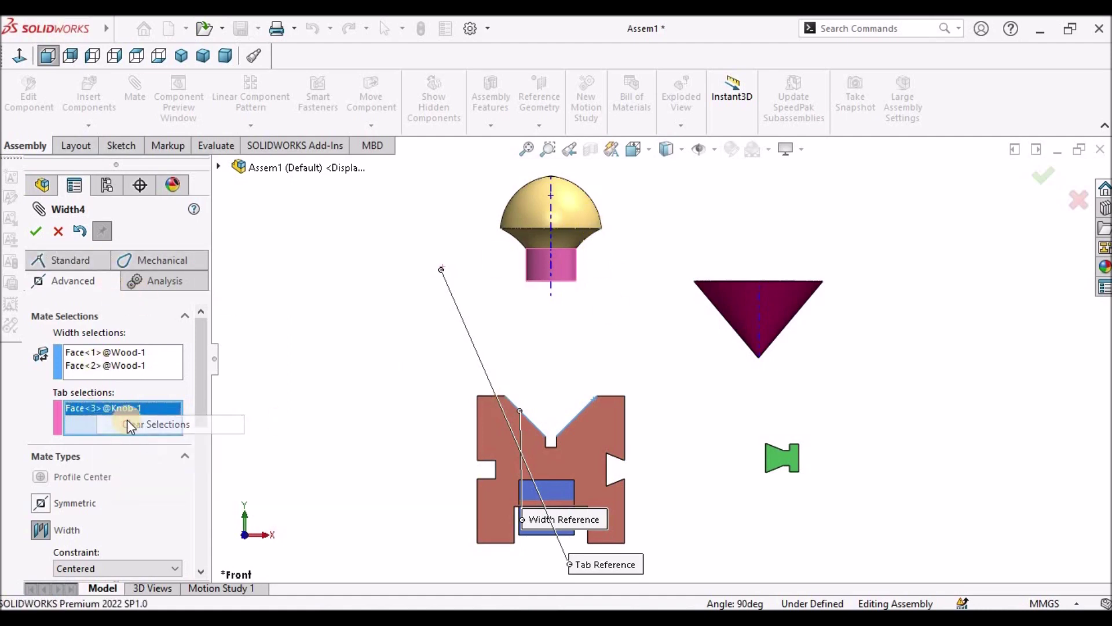
Step: Use the knob's temporary axis as the tab selection, accept the Centered width mate and leave the Mate command
middle_drag(715, 251, 586, 301)
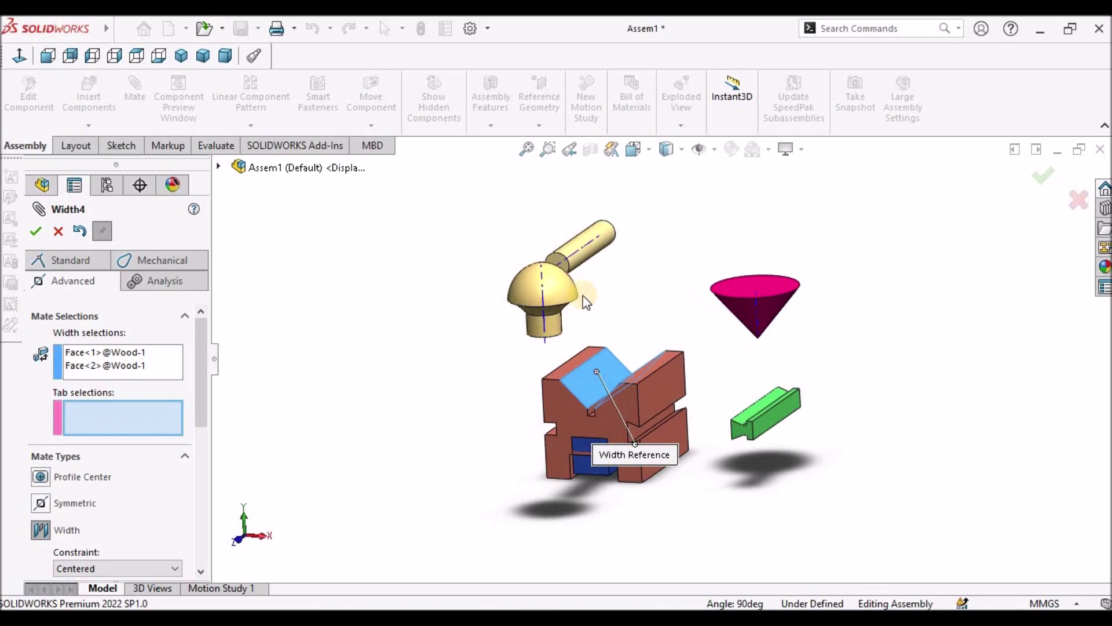
click(558, 288)
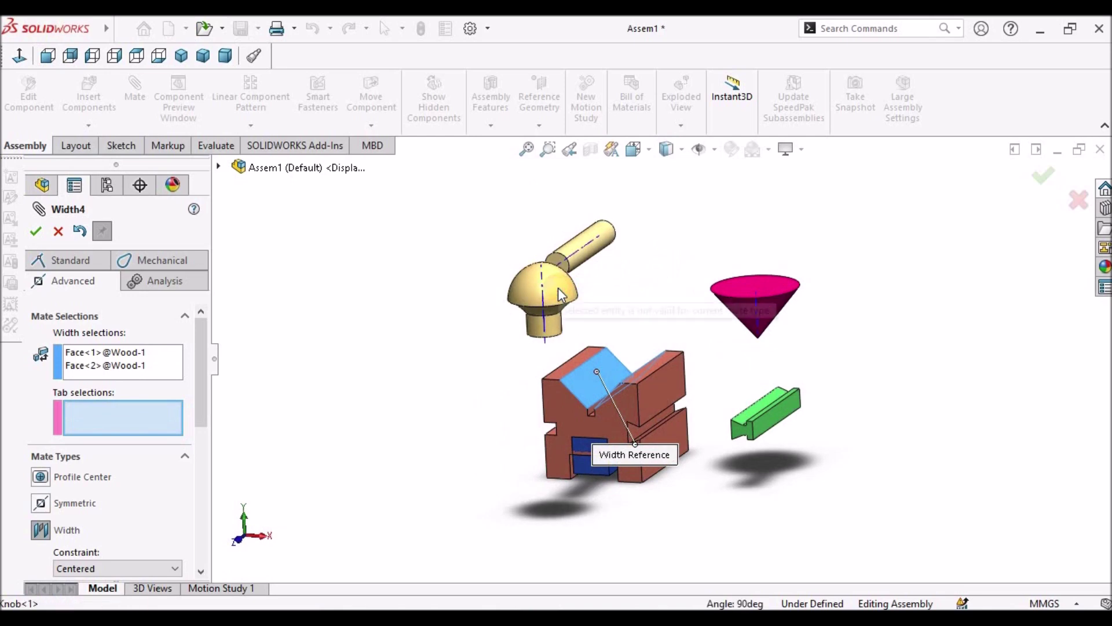
middle_drag(554, 302, 554, 311)
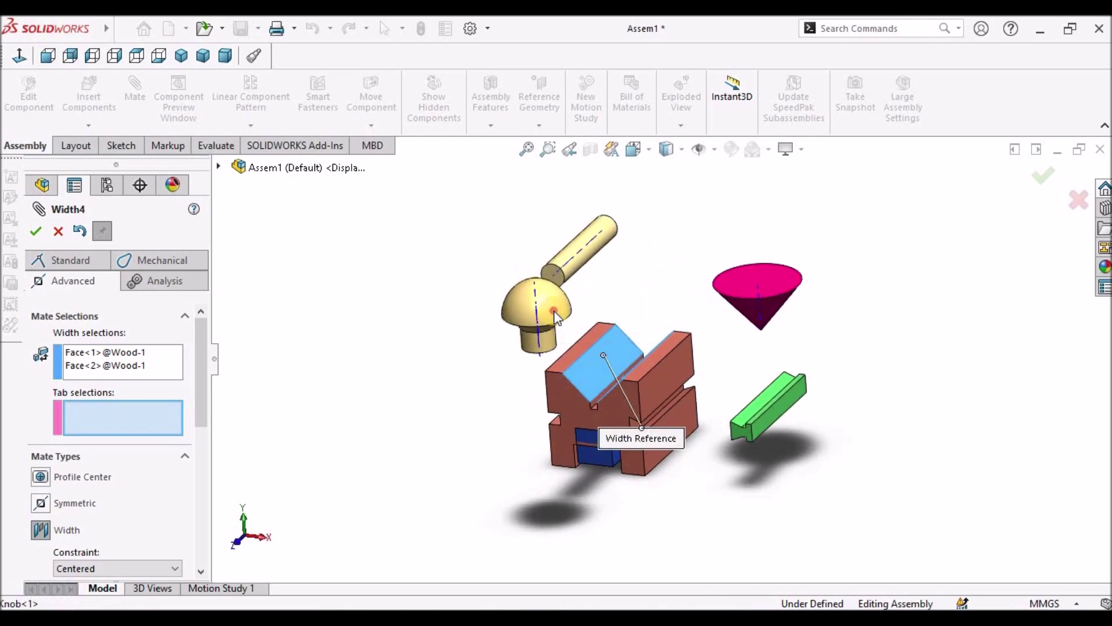
click(534, 310)
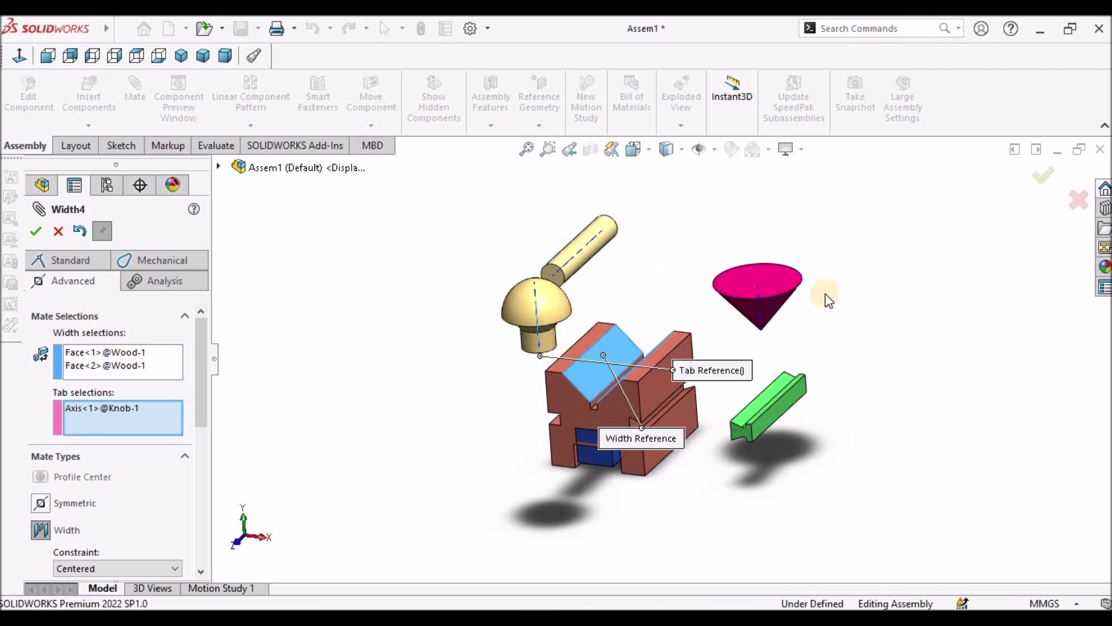
click(49, 57)
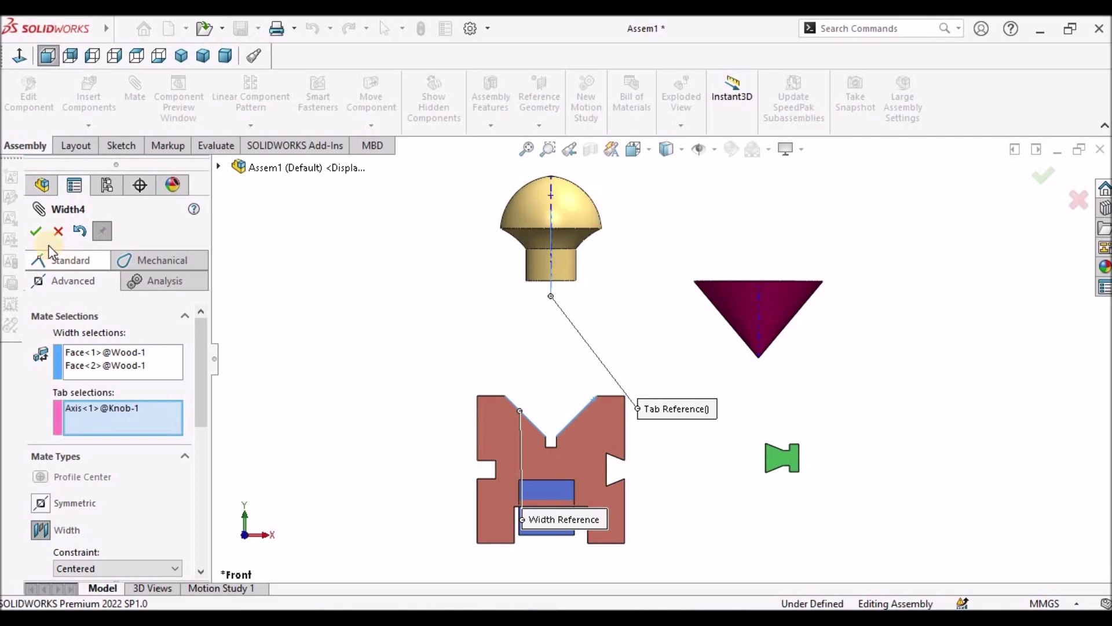
click(38, 232)
click(58, 232)
Step: Move the knob down and forward, clear of the wood part's front, and deselect everything
drag(560, 237, 562, 355)
click(383, 286)
scroll(500, 311, up, 2)
middle_drag(499, 310, 455, 396)
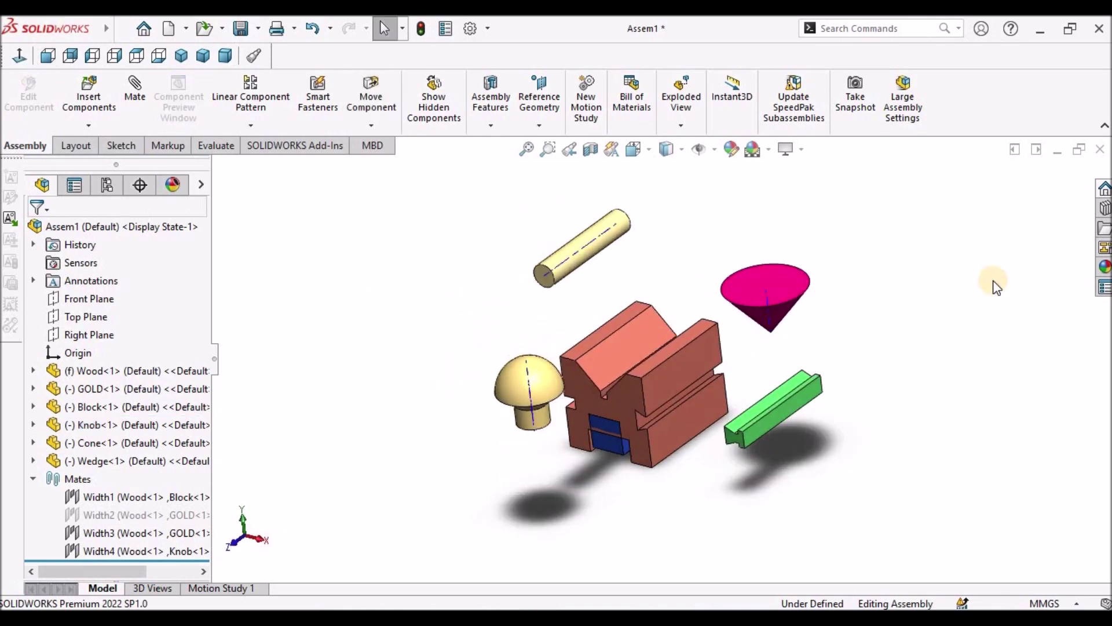
drag(505, 380, 386, 367)
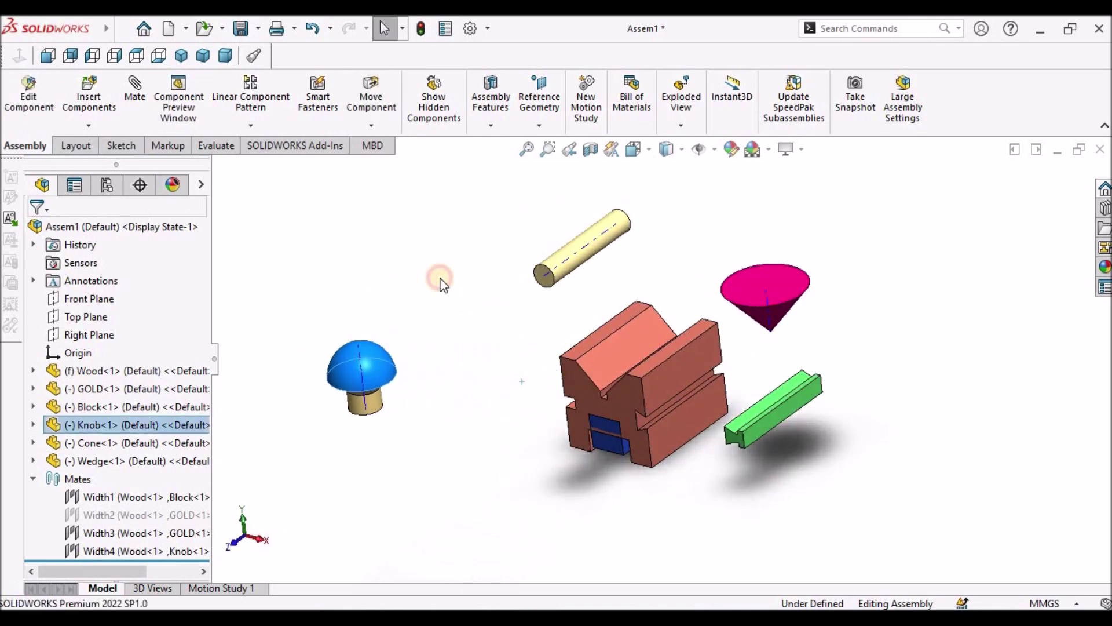
click(417, 181)
click(603, 227)
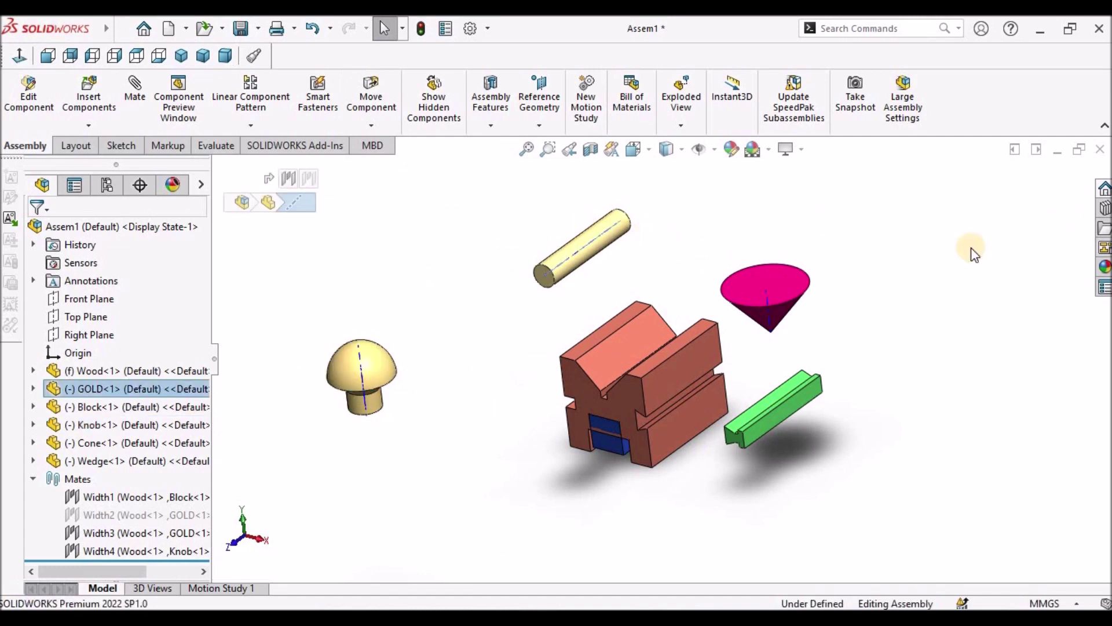
click(625, 483)
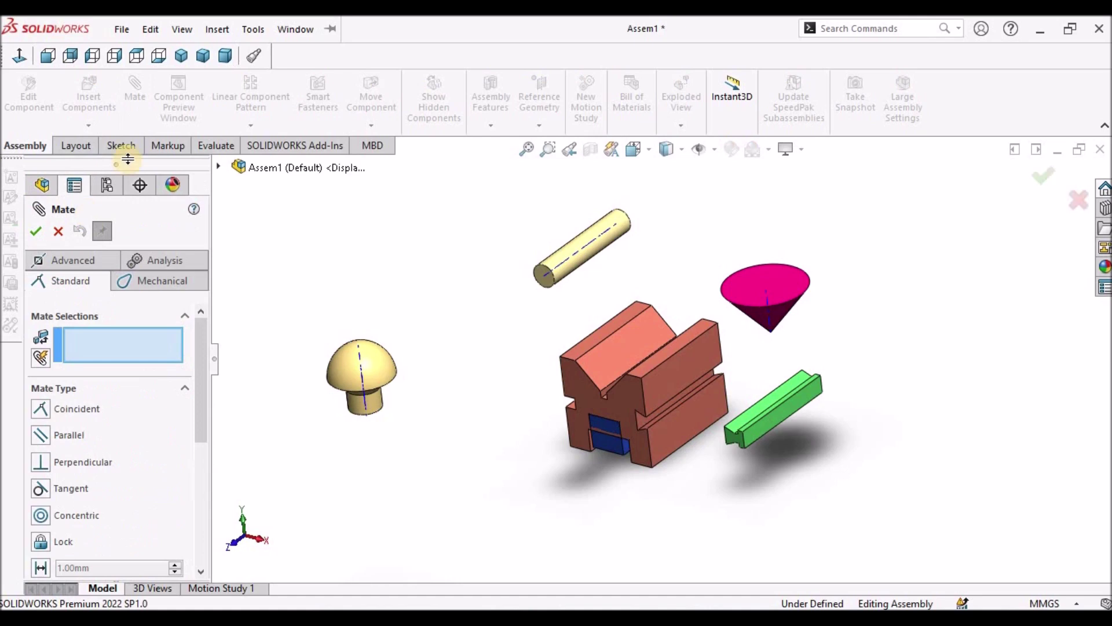
Step: Start a new advanced Width mate with the wood part's two sloped V-groove faces as the width selections
click(88, 260)
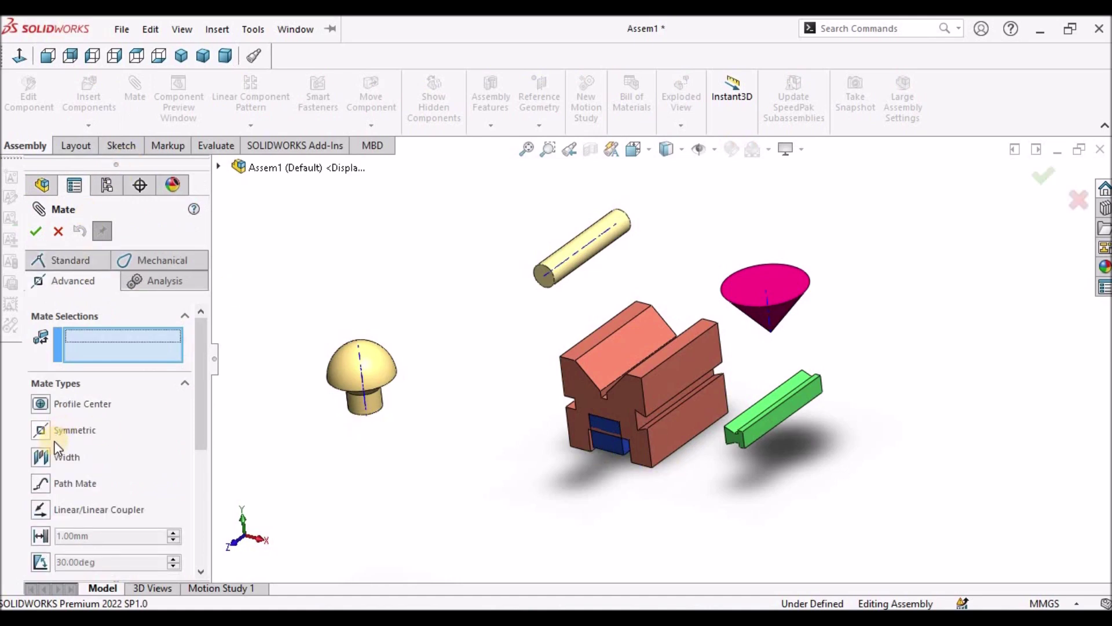
click(41, 457)
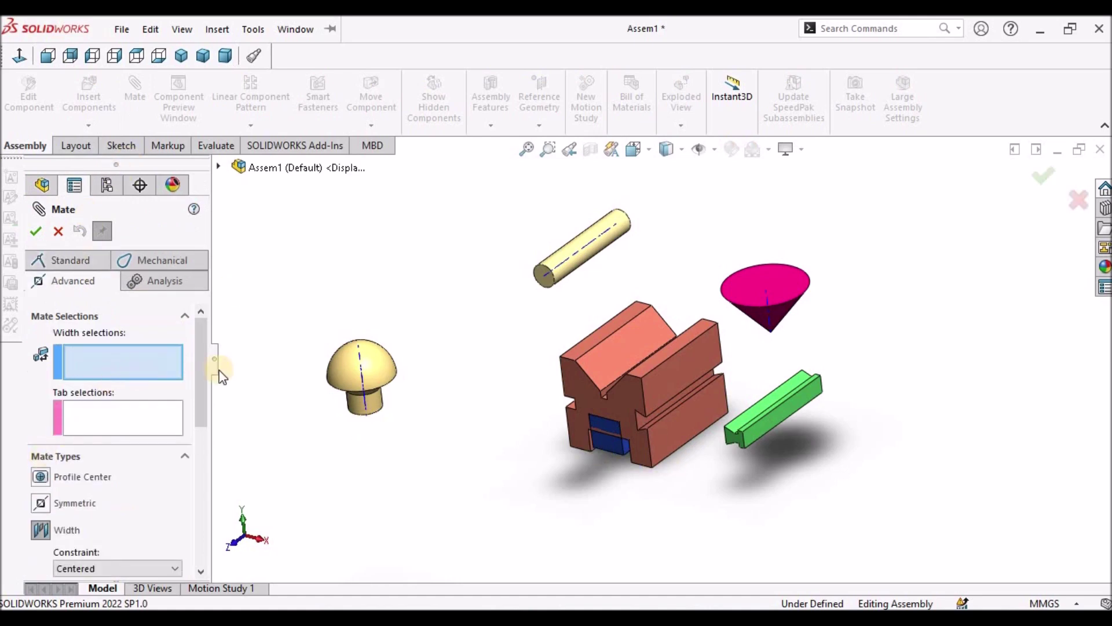
click(617, 349)
middle_drag(631, 349, 575, 346)
scroll(574, 346, down, 5)
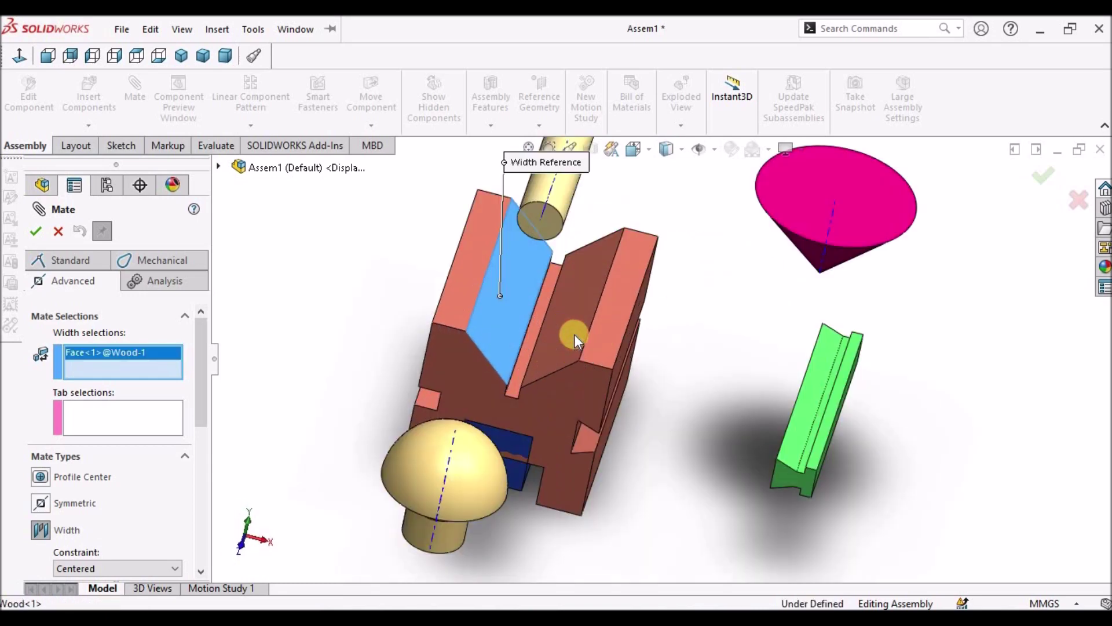
click(575, 334)
Step: Use the magenta cone's conical face as the tab selection, accept the Centered width mate and leave the Mate command
middle_drag(828, 266, 837, 293)
click(836, 294)
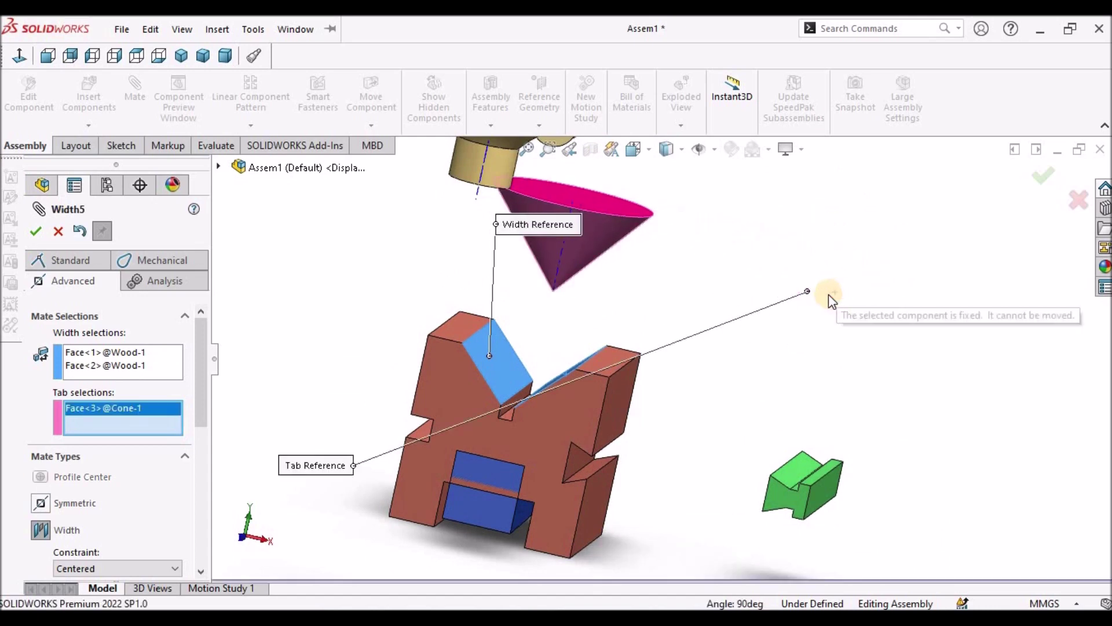
click(49, 56)
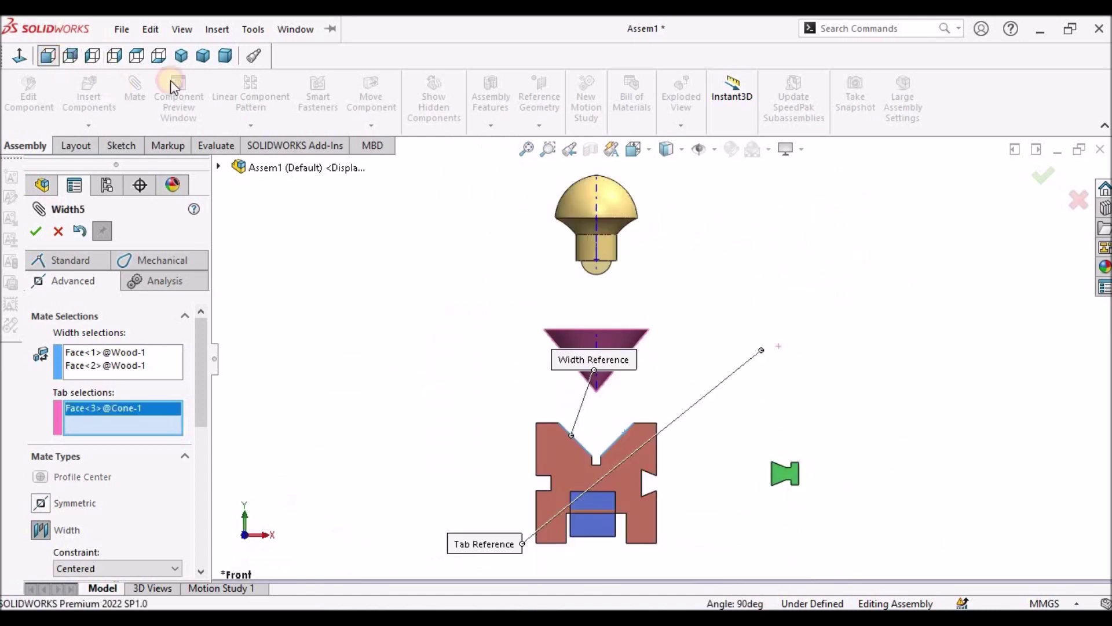
scroll(584, 381, down, 4)
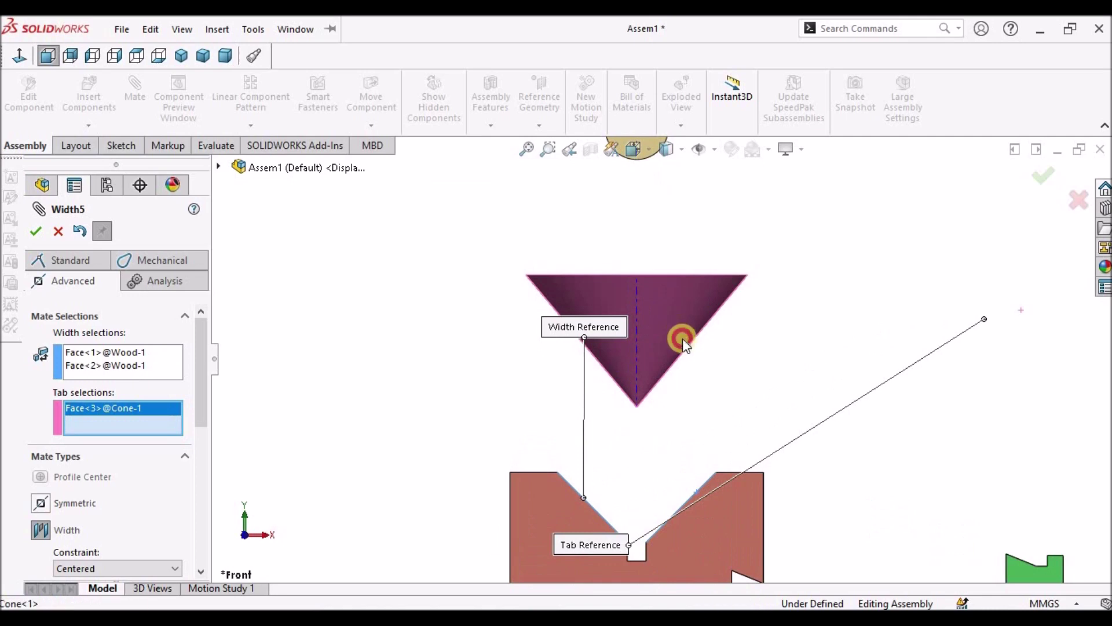
click(31, 232)
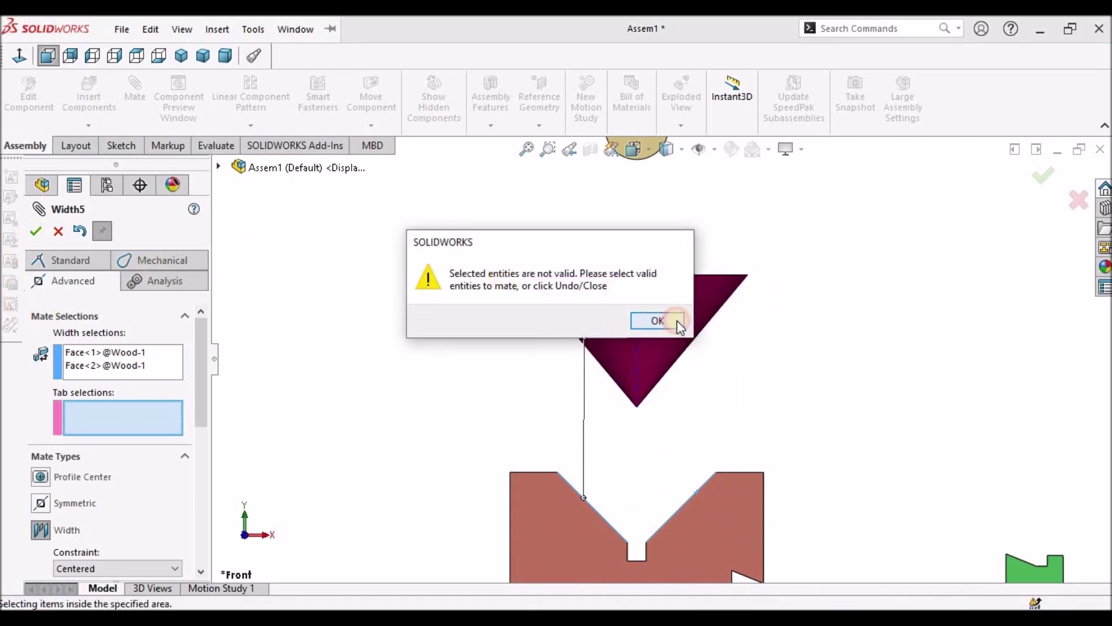
click(670, 319)
click(677, 321)
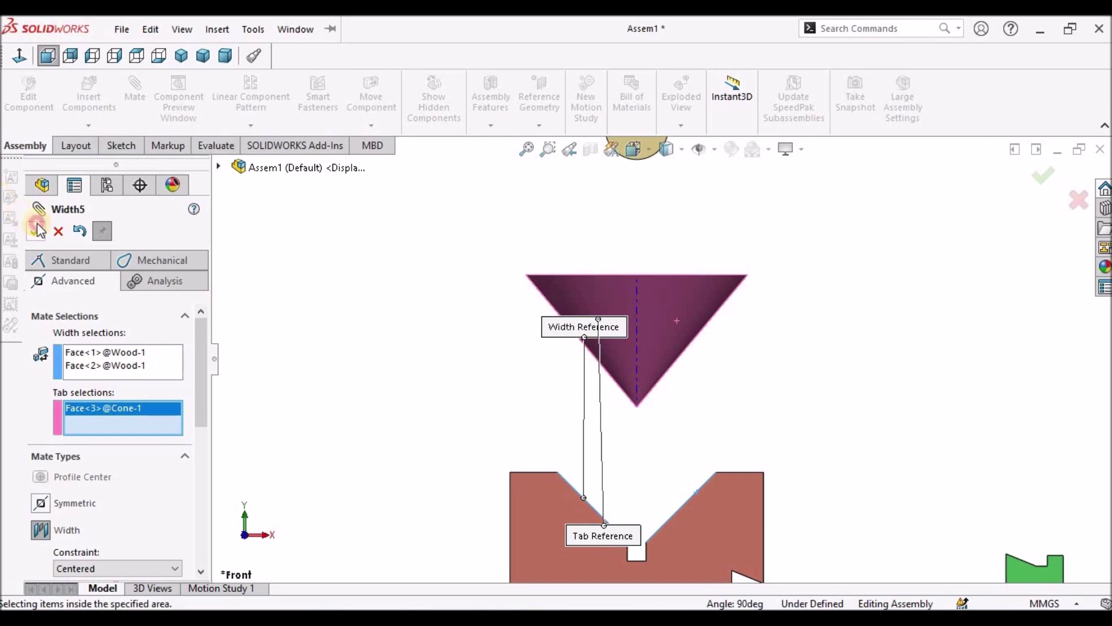
click(57, 232)
Step: Move the magenta cone up, away from the wood part's V groove
drag(669, 303, 748, 332)
key(f)
key(ctrl+7)
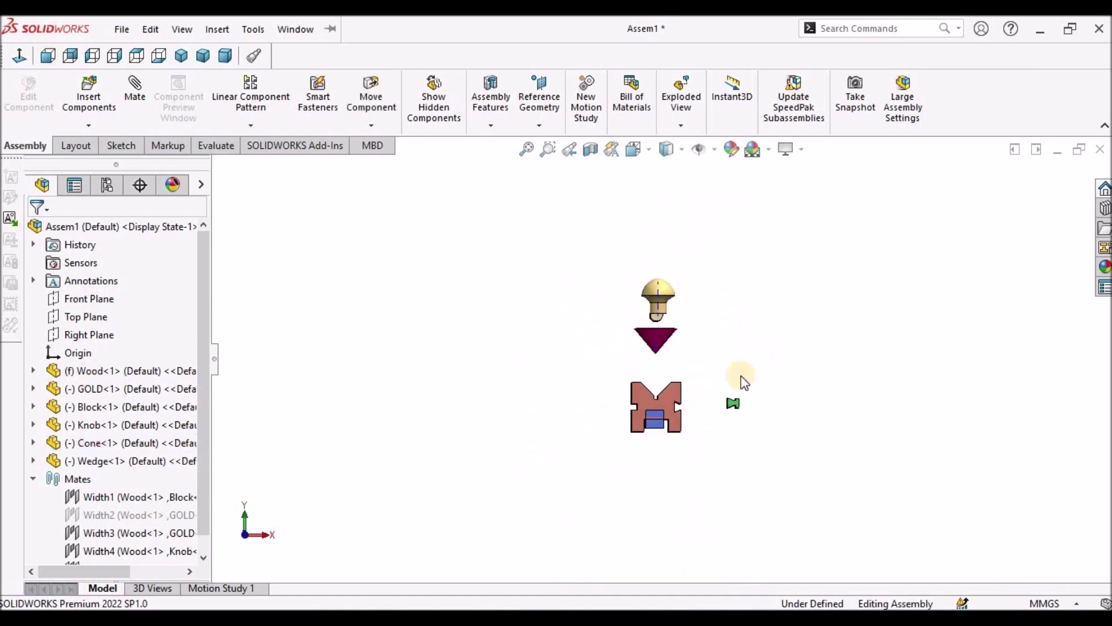
Step: Start an advanced Width mate with the upper and lower sloped faces of the wood part's dovetail side slot as the width selections
scroll(737, 333, down, 2)
scroll(736, 336, down, 1)
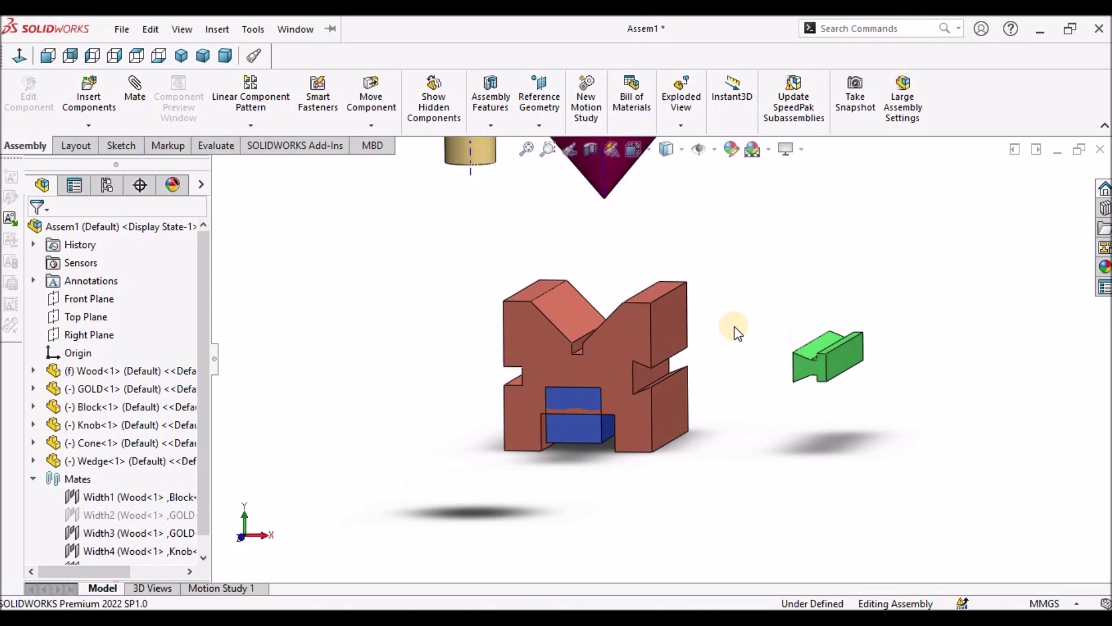
click(136, 92)
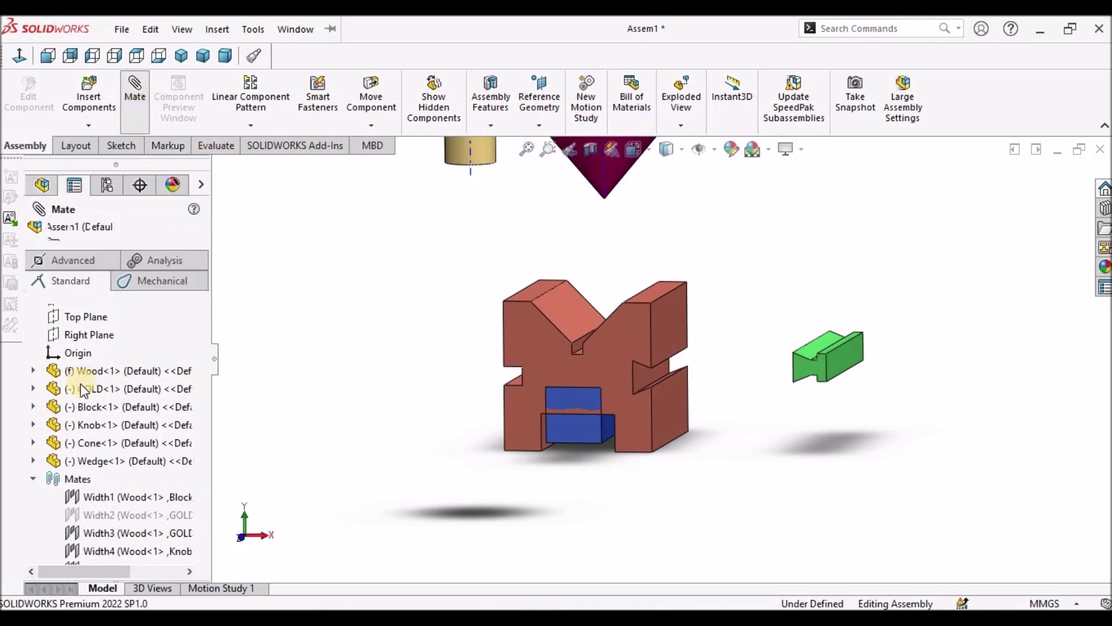
click(84, 259)
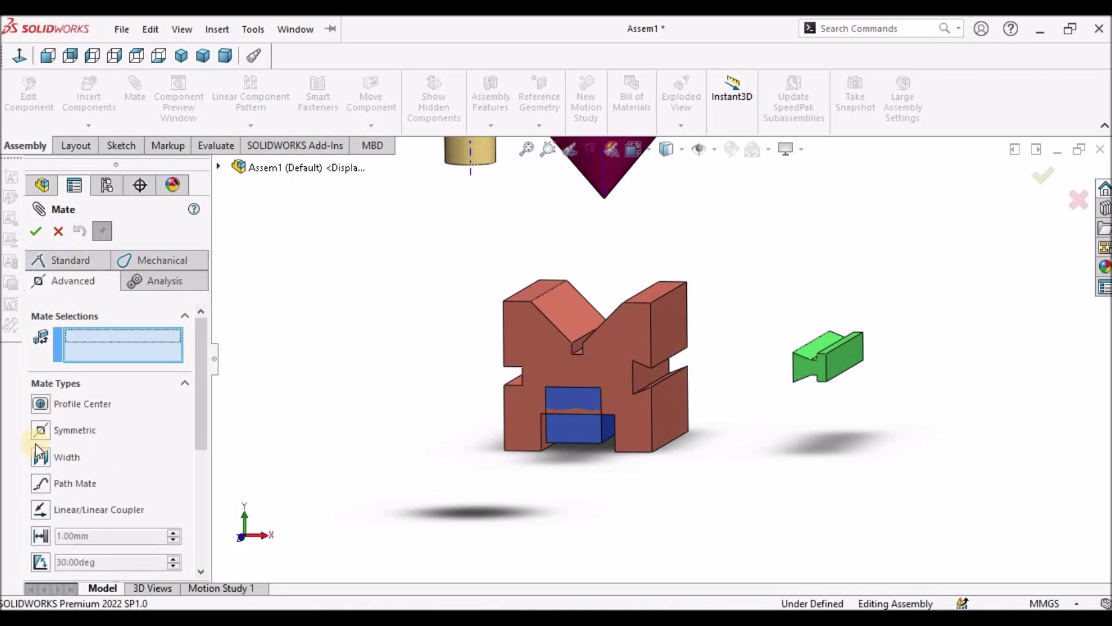
click(39, 458)
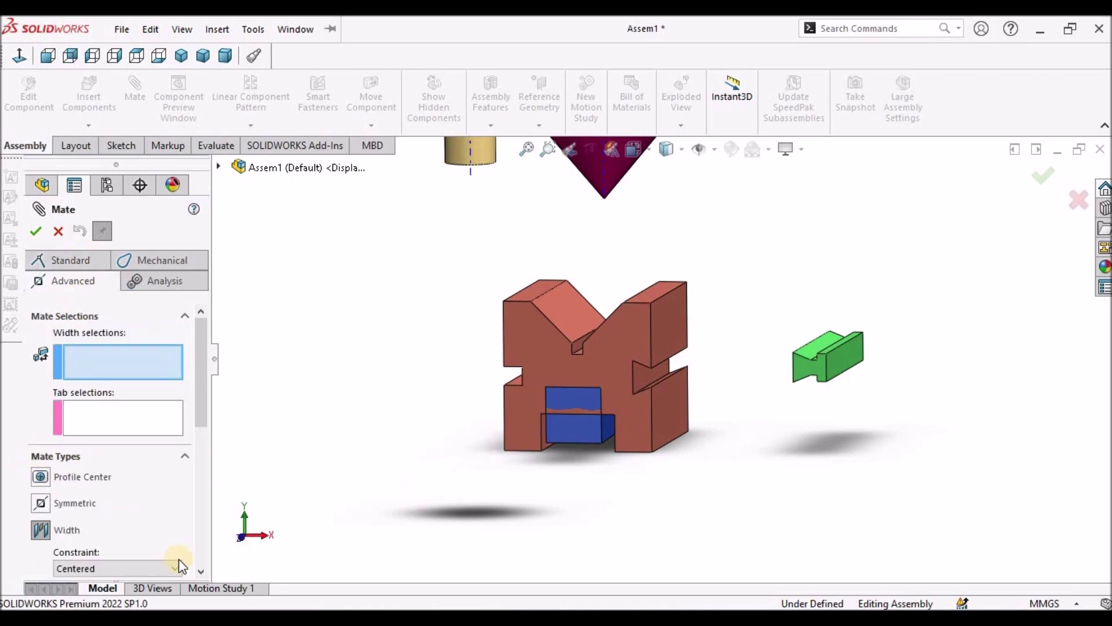
scroll(689, 457, down, 5)
middle_drag(562, 296, 596, 293)
scroll(591, 336, down, 5)
click(593, 336)
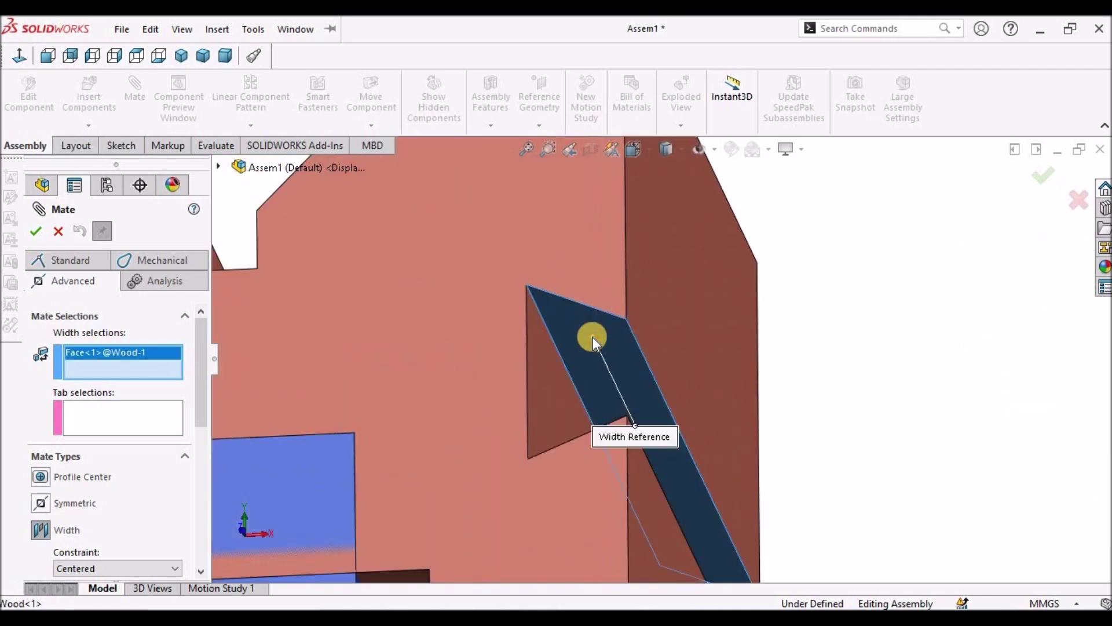
scroll(593, 336, up, 5)
scroll(599, 456, down, 3)
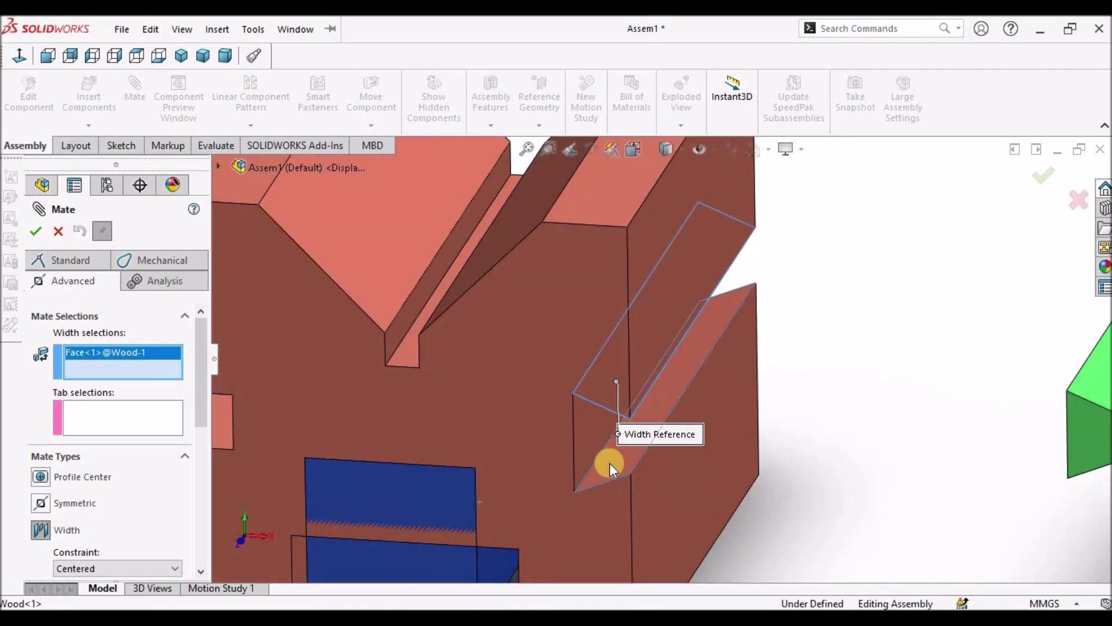
click(609, 463)
scroll(797, 395, up, 3)
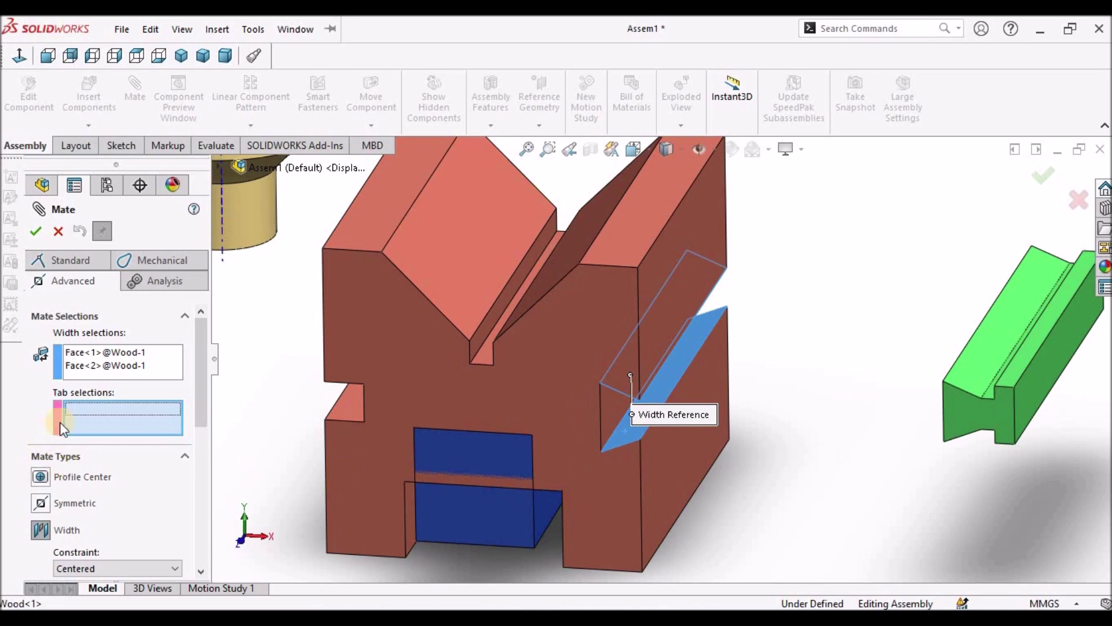
Step: Use the green wedge's upper and lower sloped faces as the tab selections, accept the Centered width mate and leave the Mate command
click(981, 363)
scroll(916, 372, up, 5)
middle_drag(899, 374, 890, 254)
scroll(795, 386, down, 2)
scroll(741, 391, down, 3)
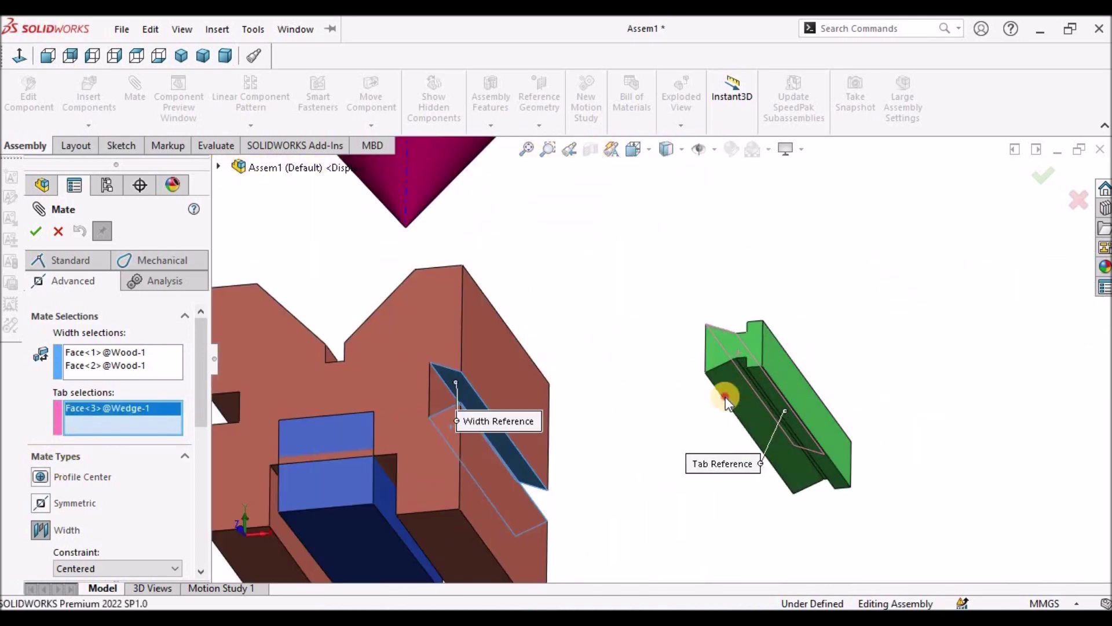
click(728, 394)
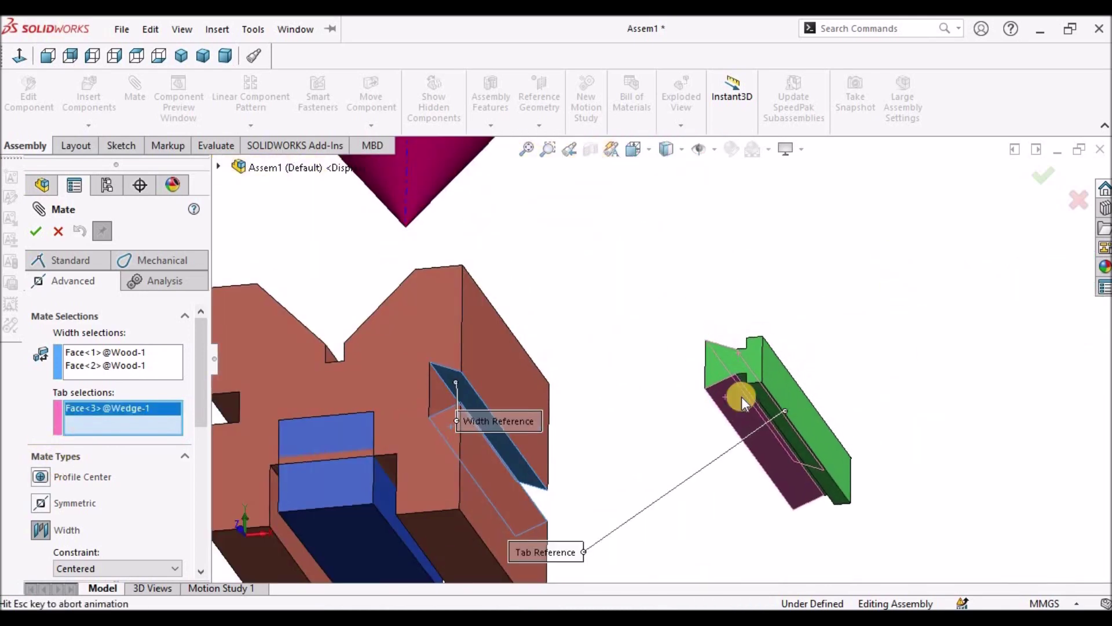
click(36, 232)
click(58, 231)
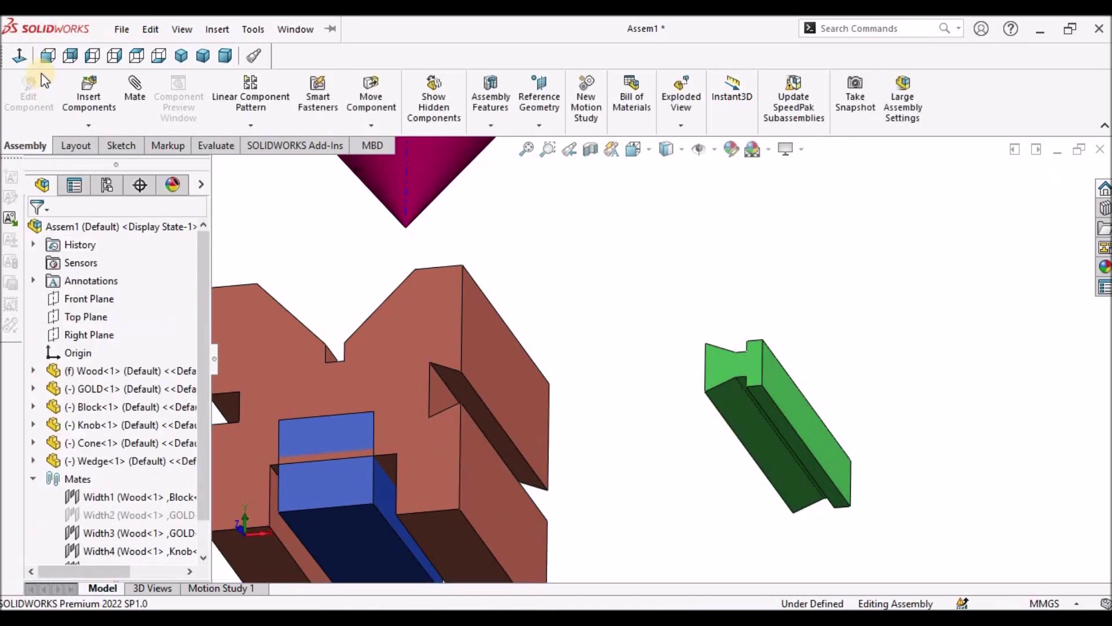
Step: In the front view, slide the green wedge into the wood part's dovetail slot until it reaches the slot's inner wall
click(48, 56)
scroll(592, 475, down, 2)
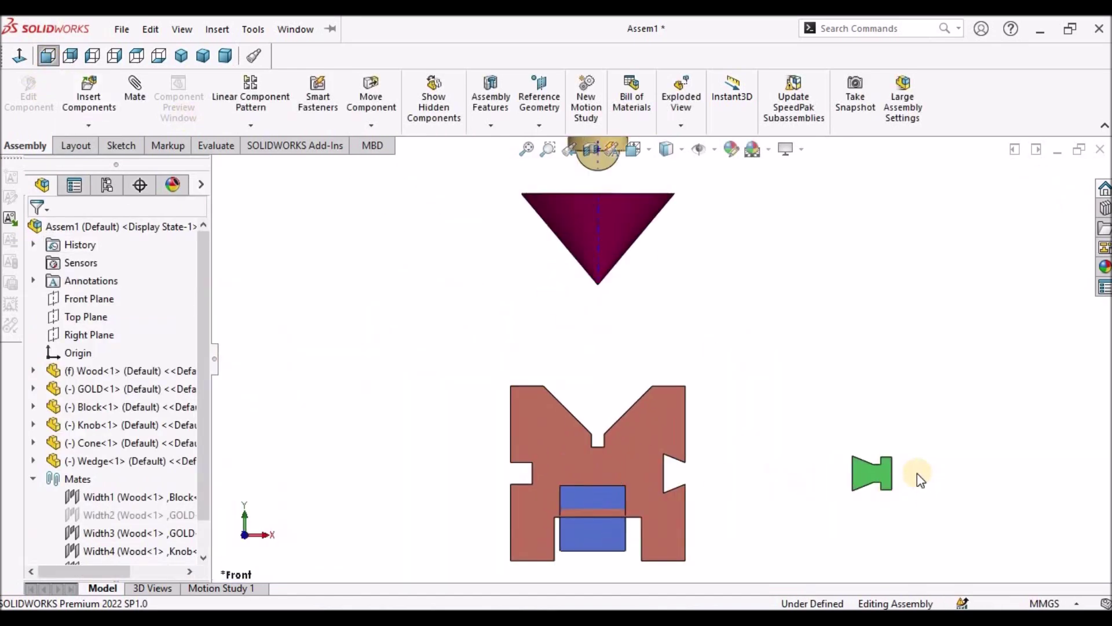
drag(876, 475, 663, 496)
scroll(666, 493, down, 5)
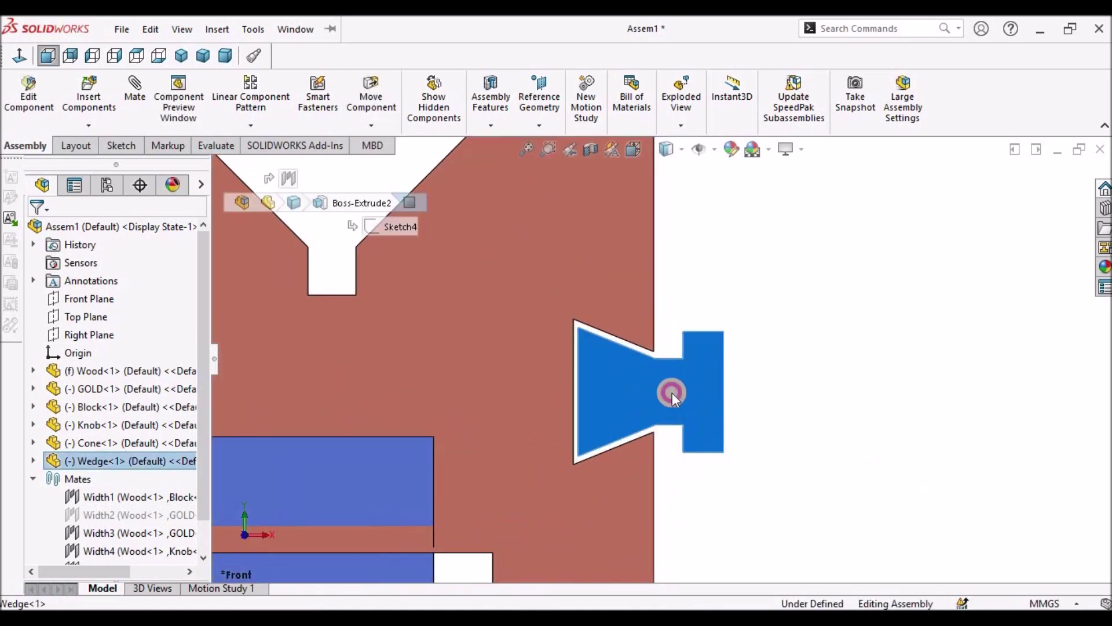
drag(653, 392, 654, 391)
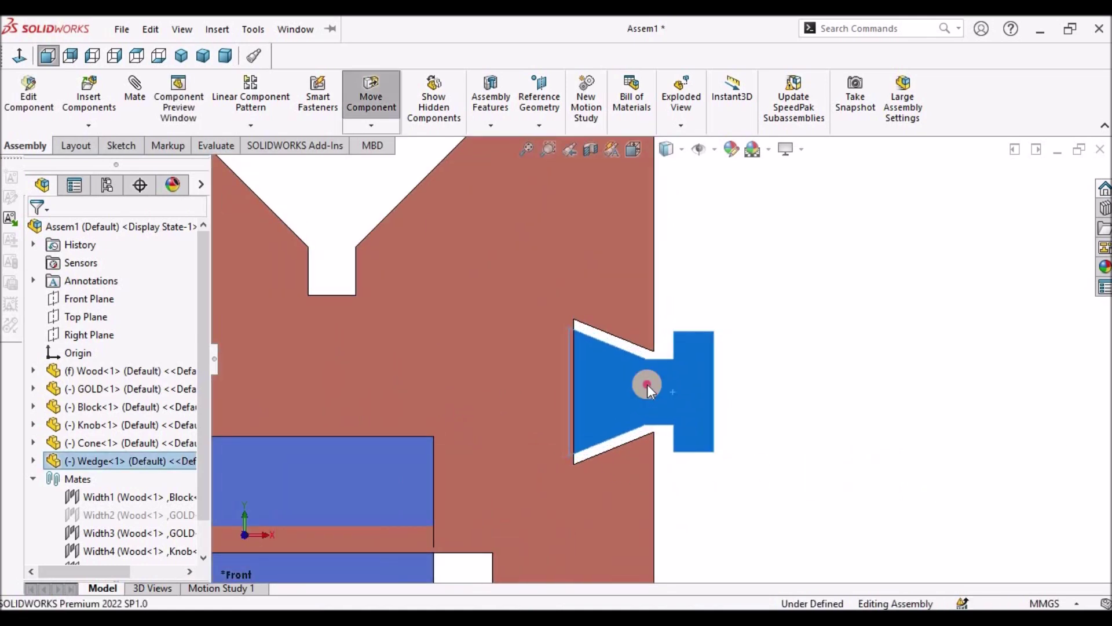
click(616, 346)
mouse_move(637, 400)
mouse_down()
mouse_move(585, 409)
mouse_move(635, 416)
mouse_up()
click(854, 395)
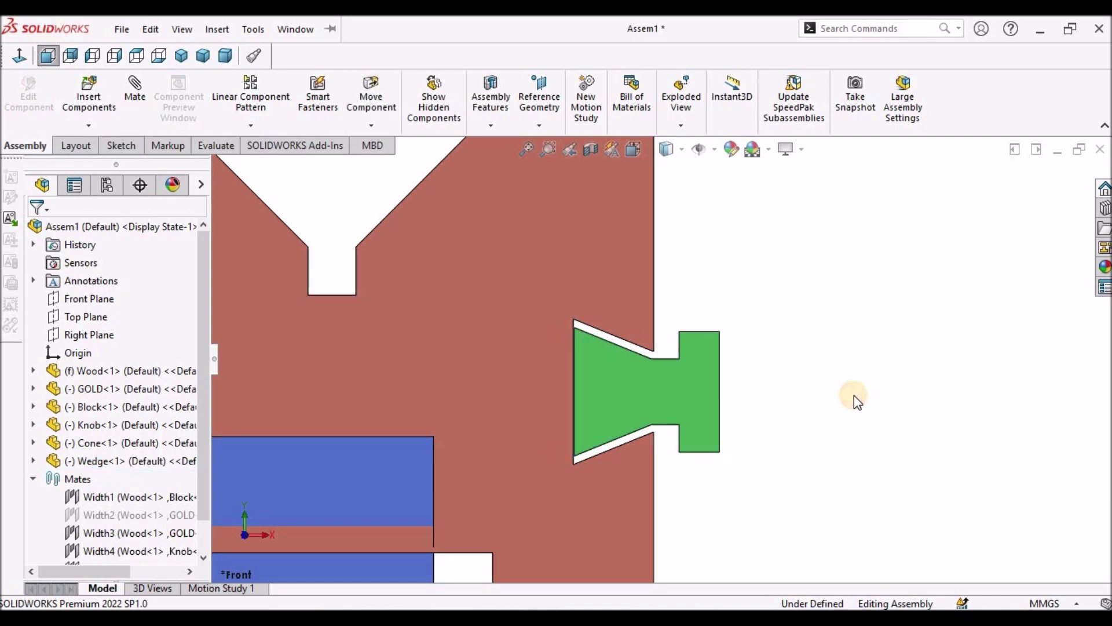
Step: Show the whole assembly in dimetric view and switch to the open Assem2 assembly
key(f)
click(225, 55)
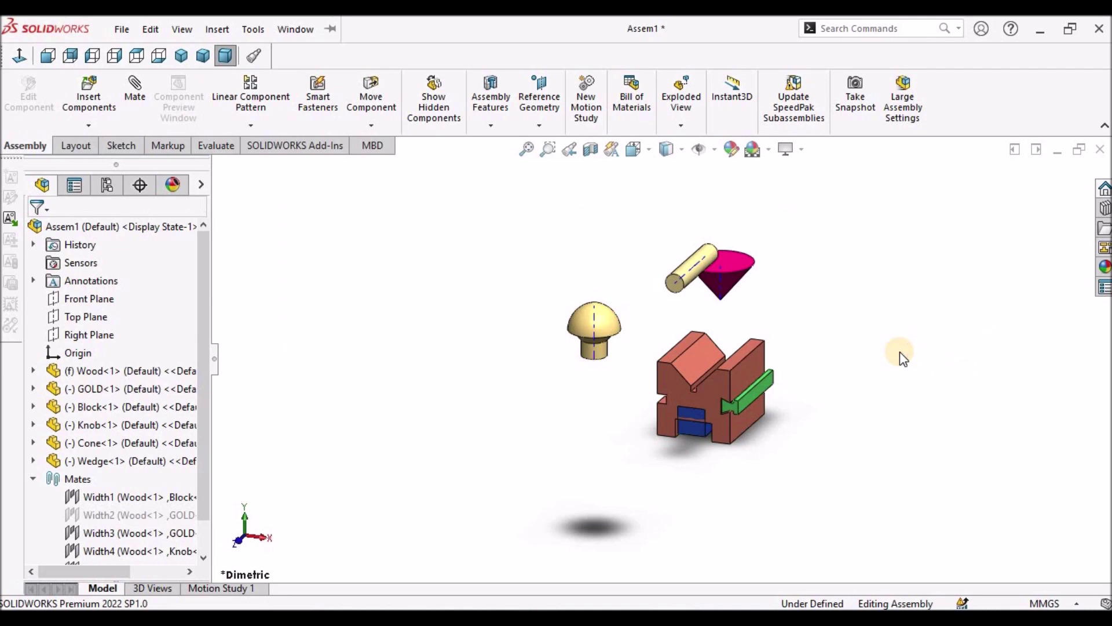
click(866, 318)
click(291, 32)
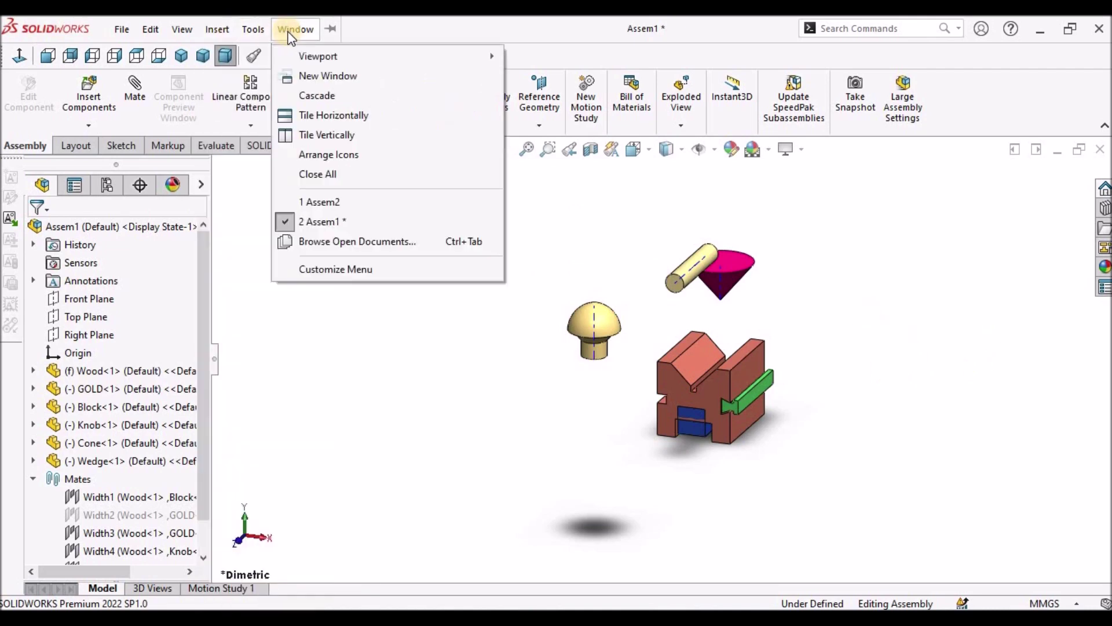
click(333, 197)
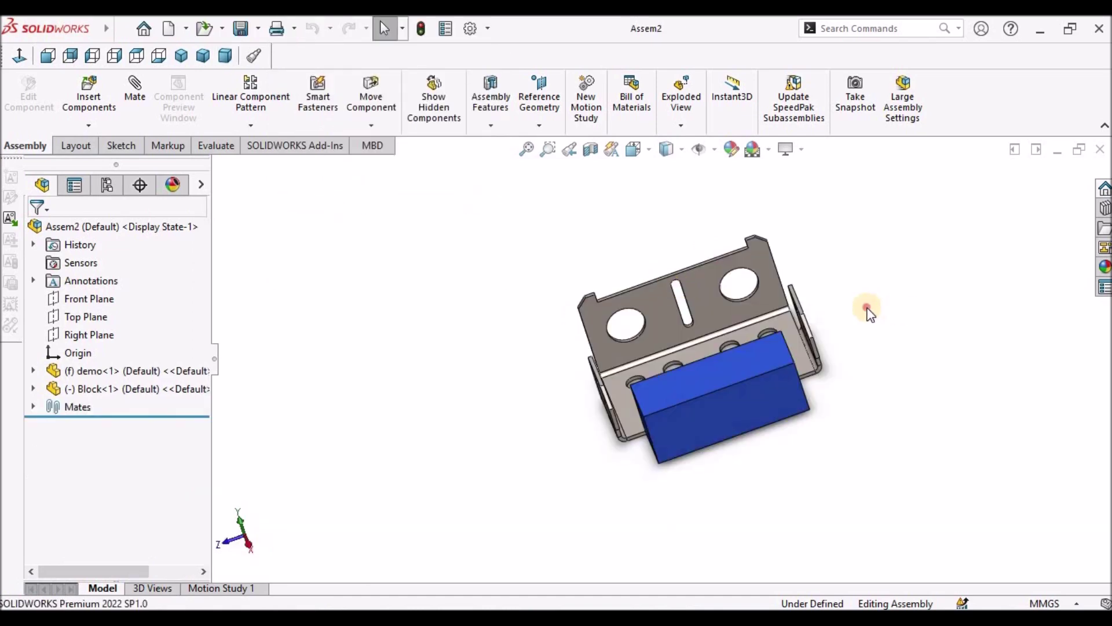
Step: Move the blue block out of the sheet metal bracket so that it sits clear in front of it
drag(733, 416, 822, 429)
click(692, 376)
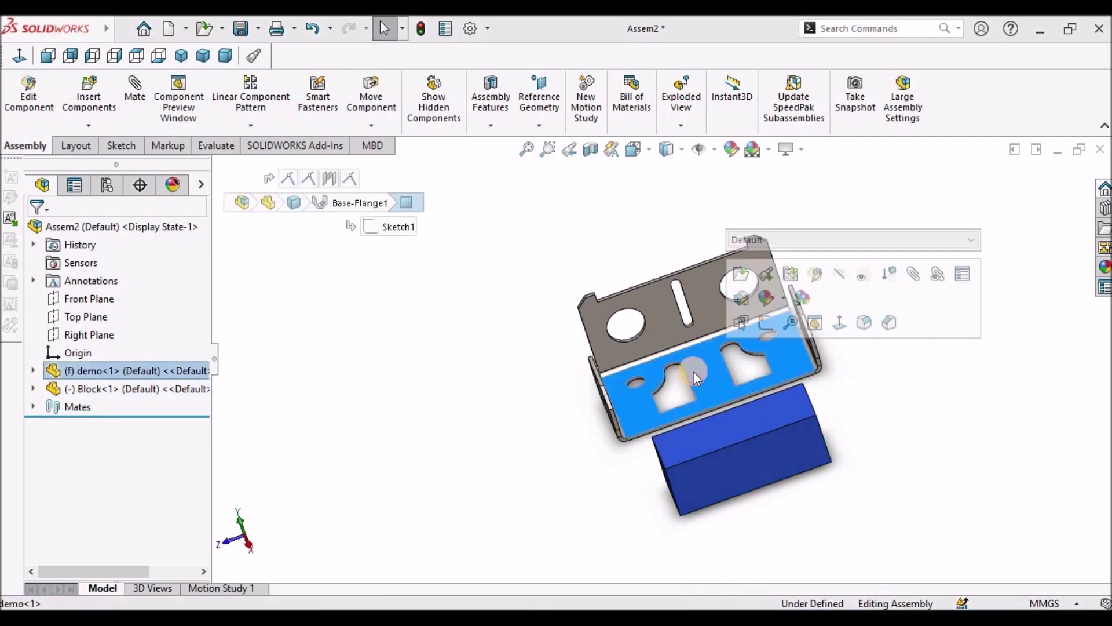
click(455, 379)
middle_drag(545, 337, 522, 365)
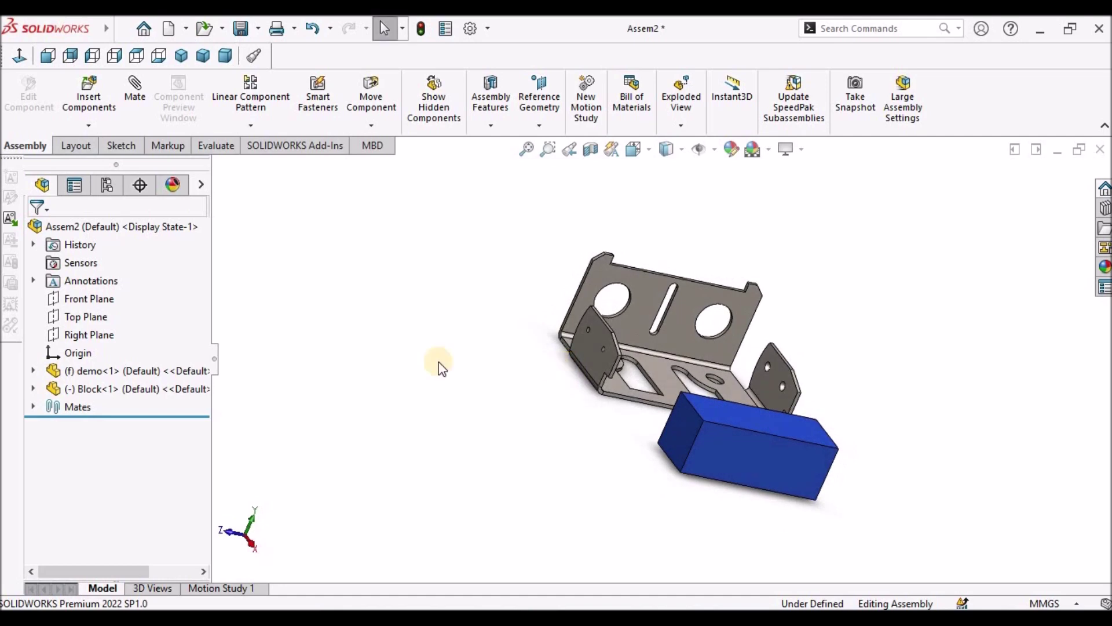
Step: Start an advanced Width mate with the inner faces of the bracket's two side flanges as the width selections
click(134, 92)
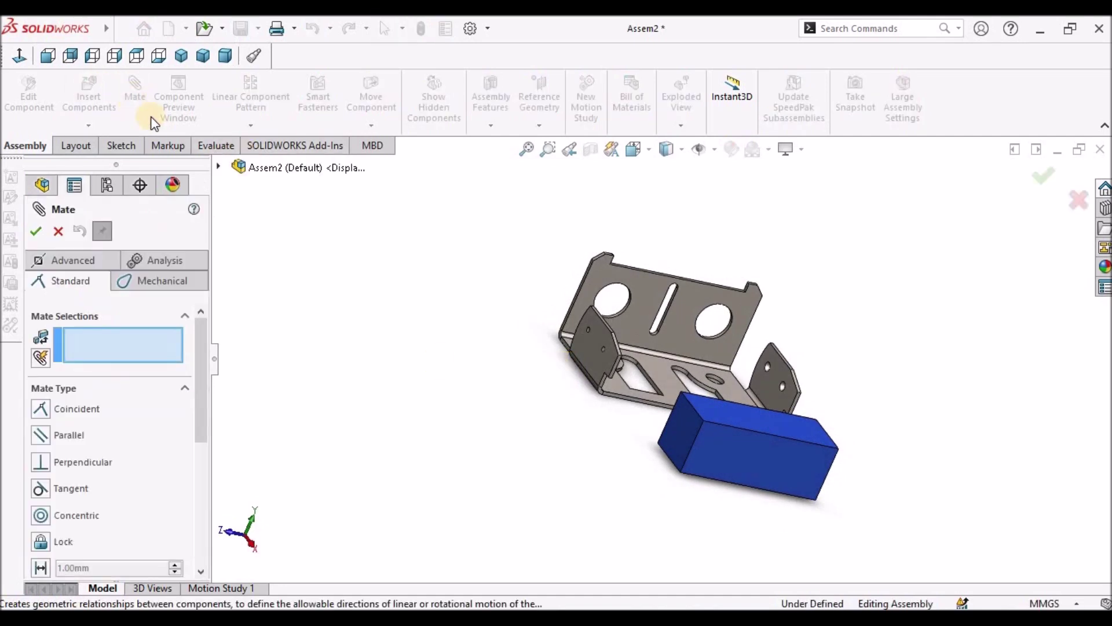
click(77, 264)
click(41, 457)
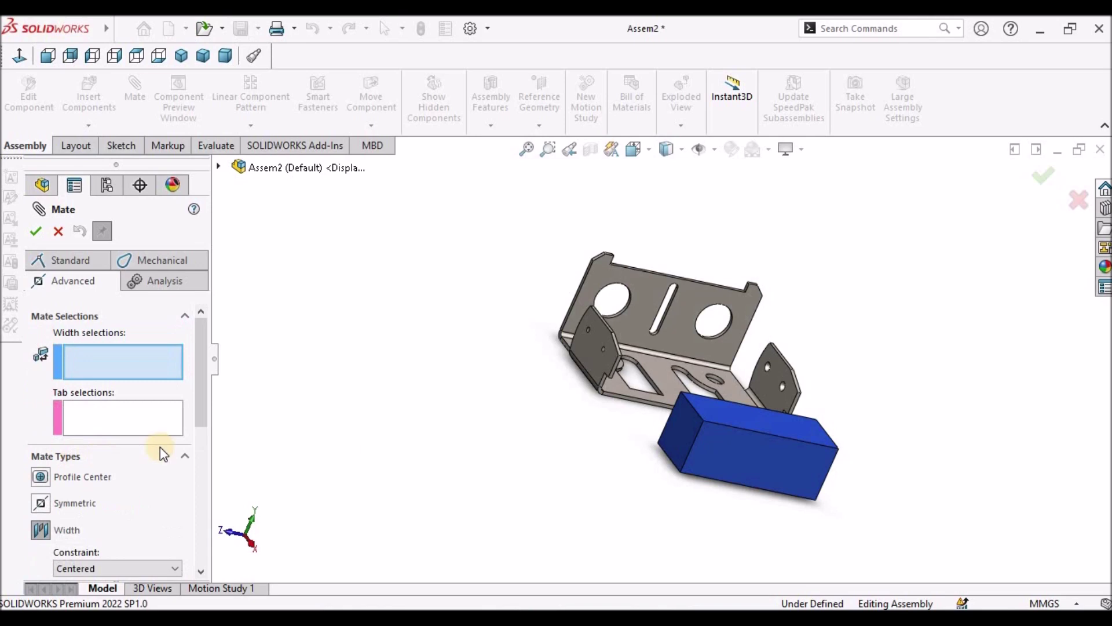
middle_drag(659, 350, 781, 370)
click(643, 347)
scroll(794, 359, down, 3)
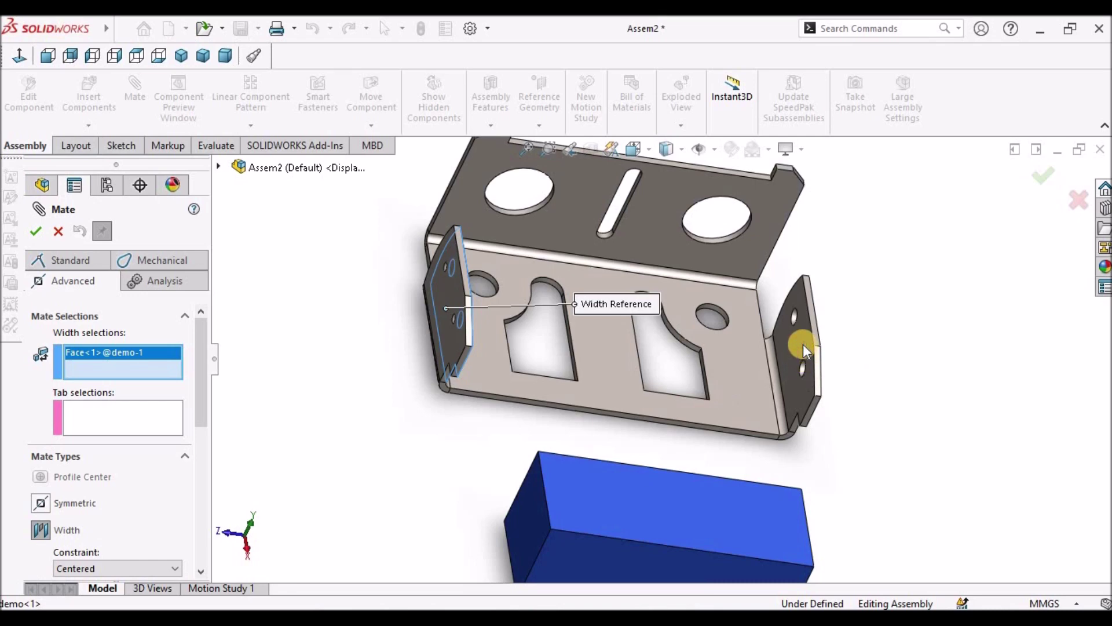
click(803, 345)
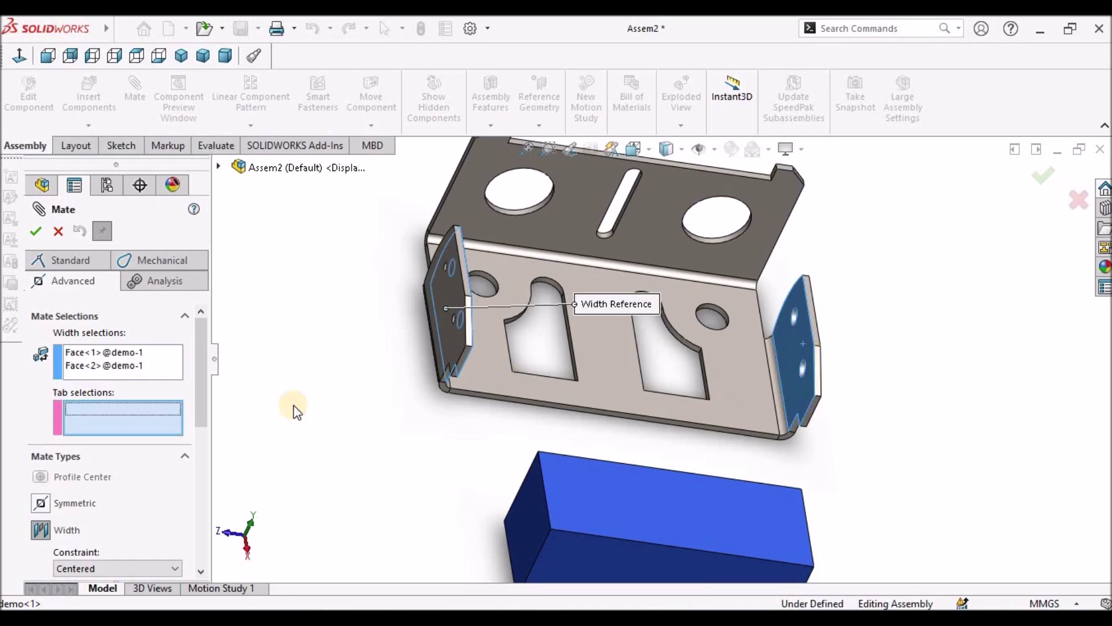
Step: Use the blue block's two end faces as the tab selections, accept the Centered width mate and leave the Mate command
click(538, 515)
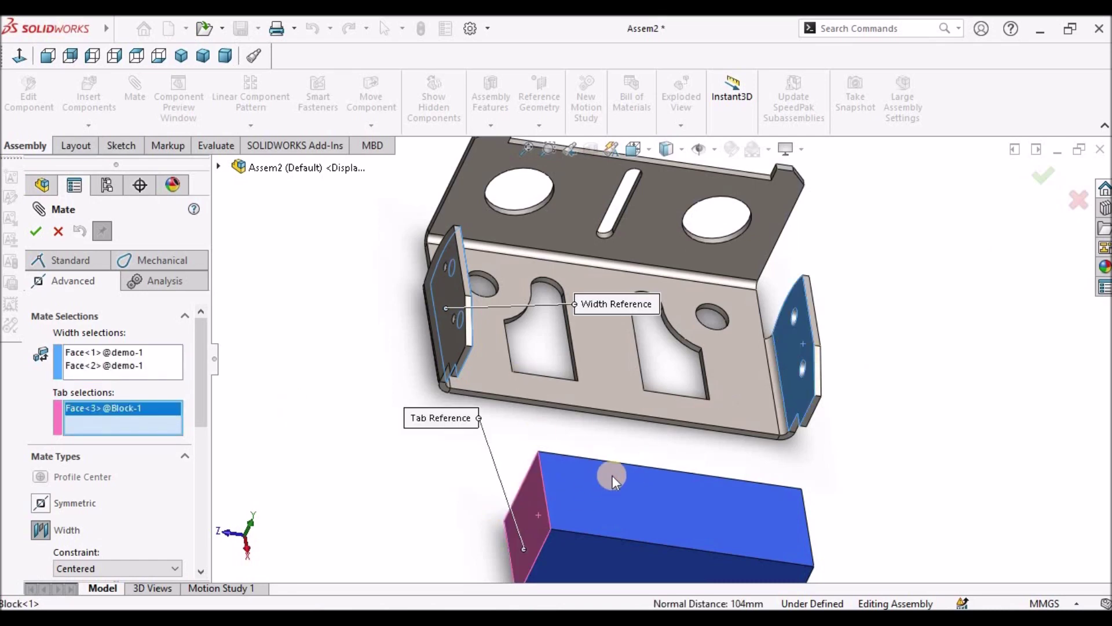
scroll(612, 475, up, 3)
middle_drag(567, 438, 656, 436)
scroll(656, 432, down, 2)
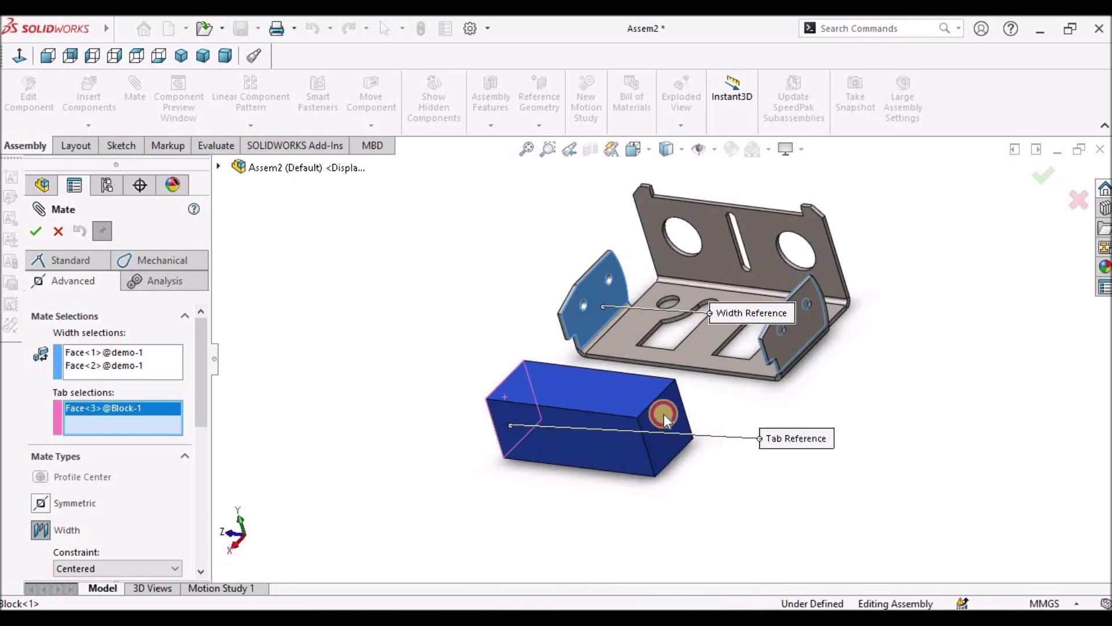
click(664, 414)
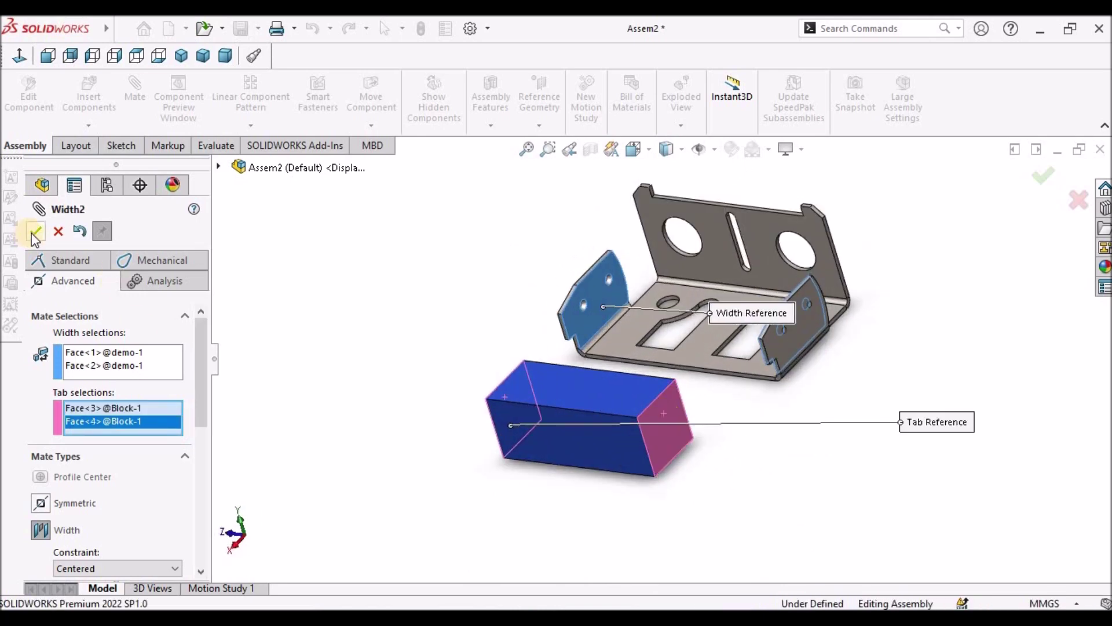
click(58, 232)
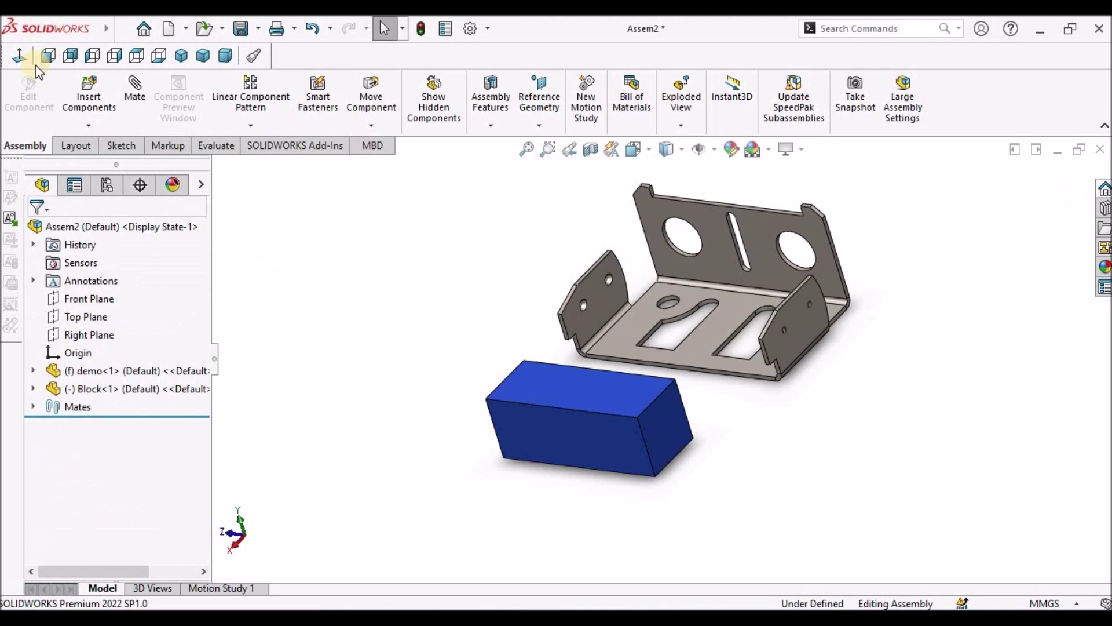
Step: In the top view, slide the blue block into the bracket between its two side flanges
click(137, 55)
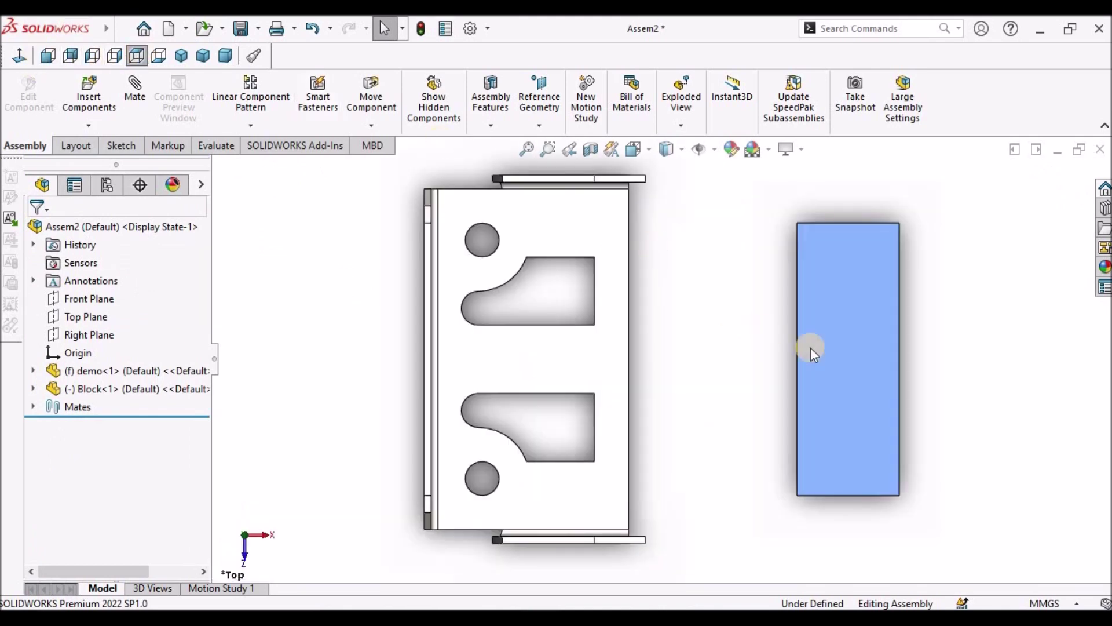
drag(829, 351, 535, 328)
key(Escape)
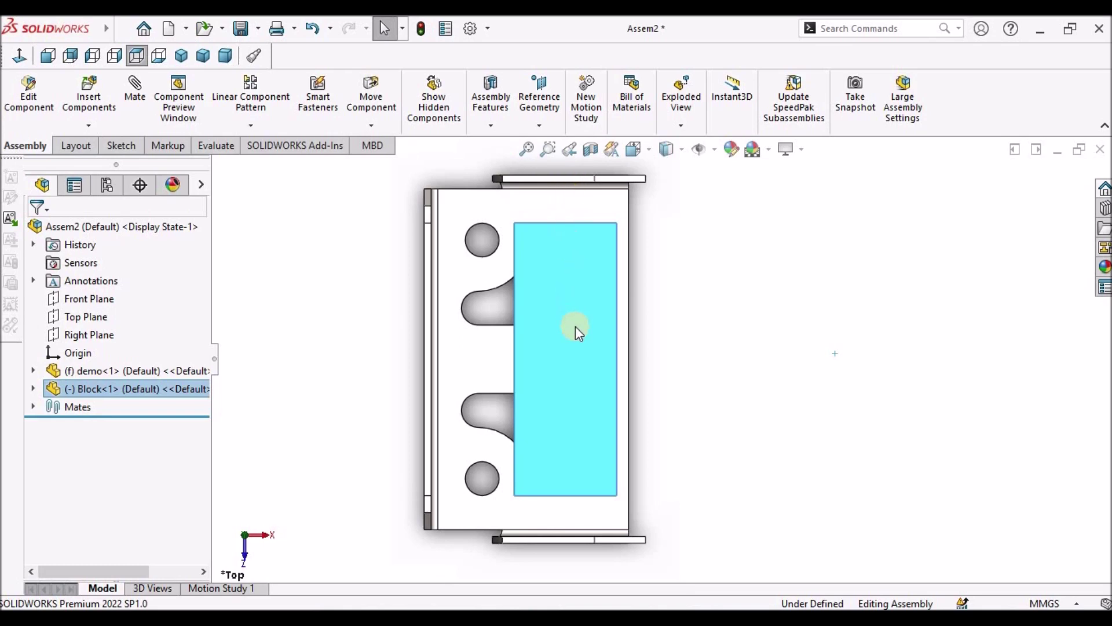
middle_drag(609, 397, 524, 335)
Step: Measure the distance between the inner face of the bracket's +Z side flange and the block's adjacent end face
click(225, 146)
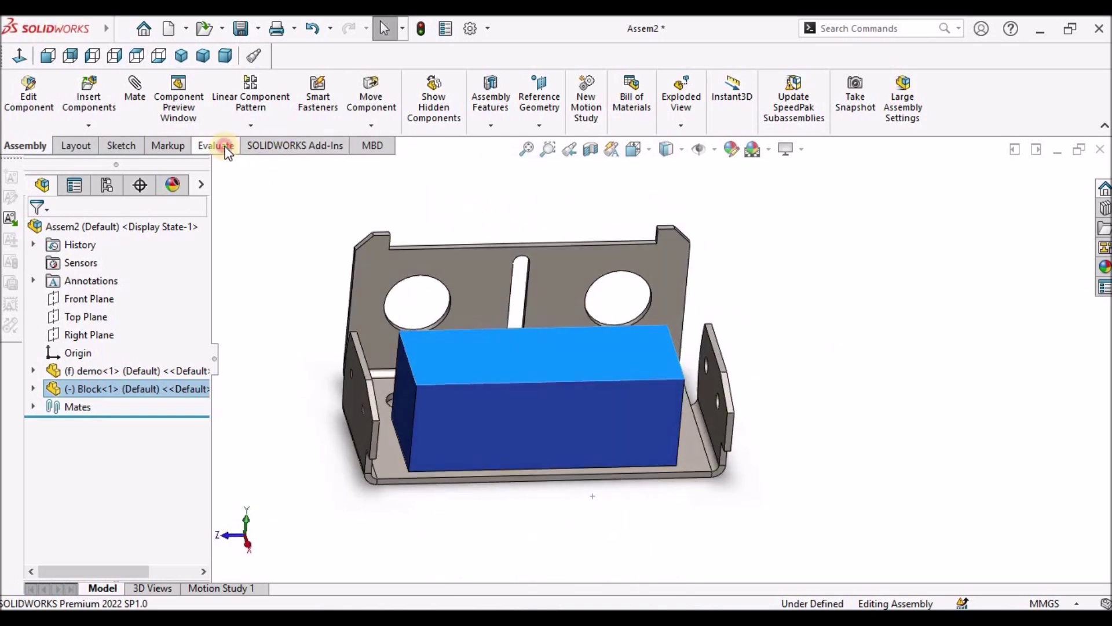
click(226, 96)
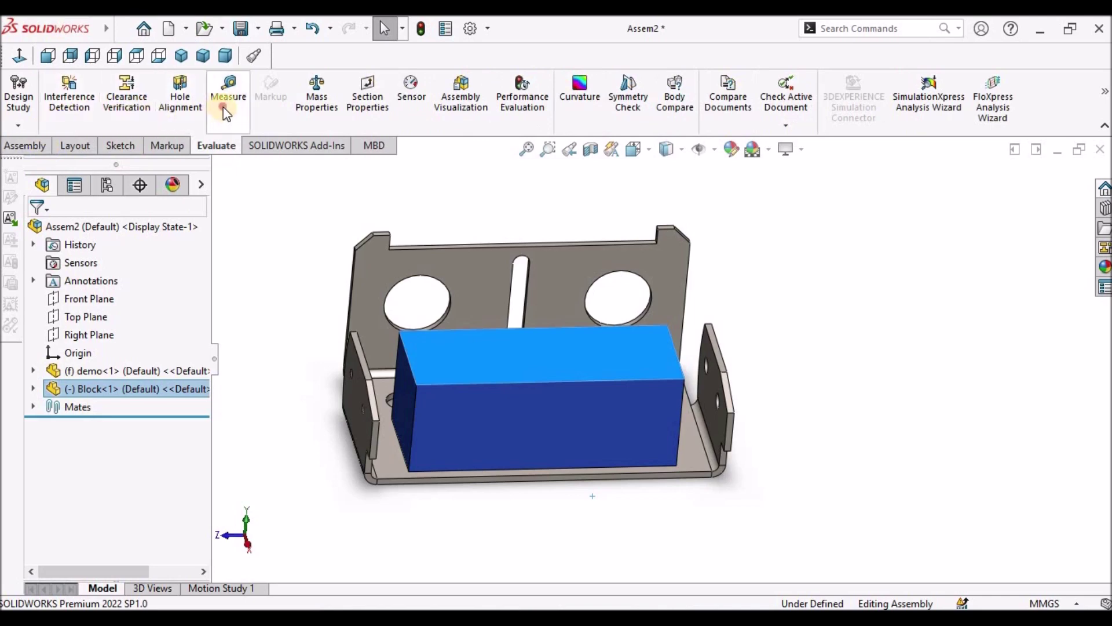
click(590, 363)
right_click(190, 287)
click(227, 297)
middle_drag(521, 355, 620, 385)
scroll(471, 387, down, 3)
click(498, 369)
scroll(545, 387, down, 3)
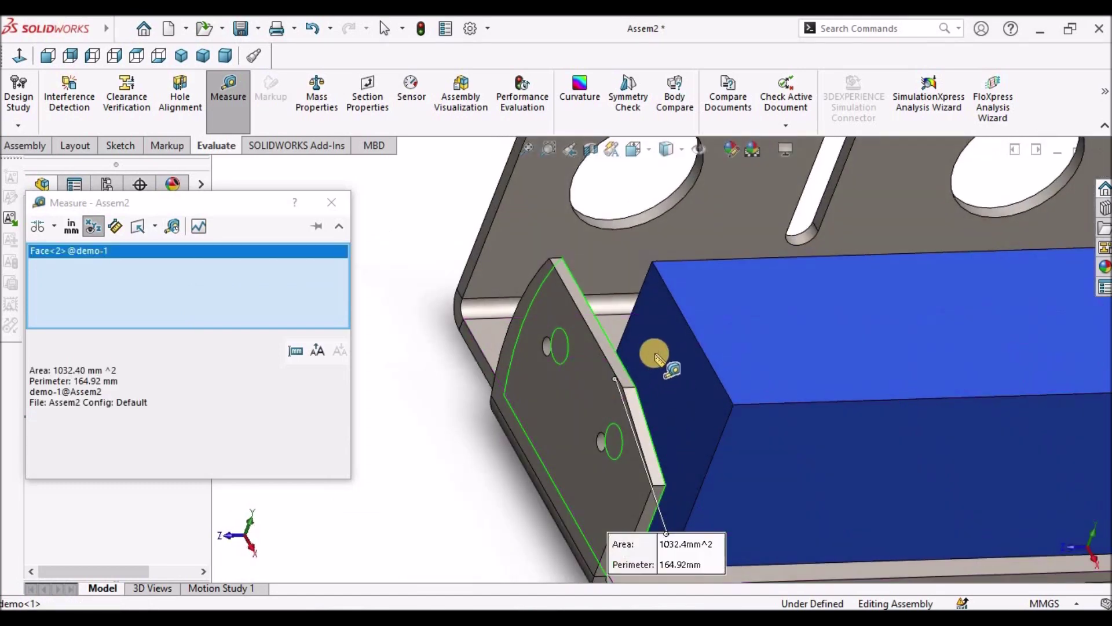
click(655, 354)
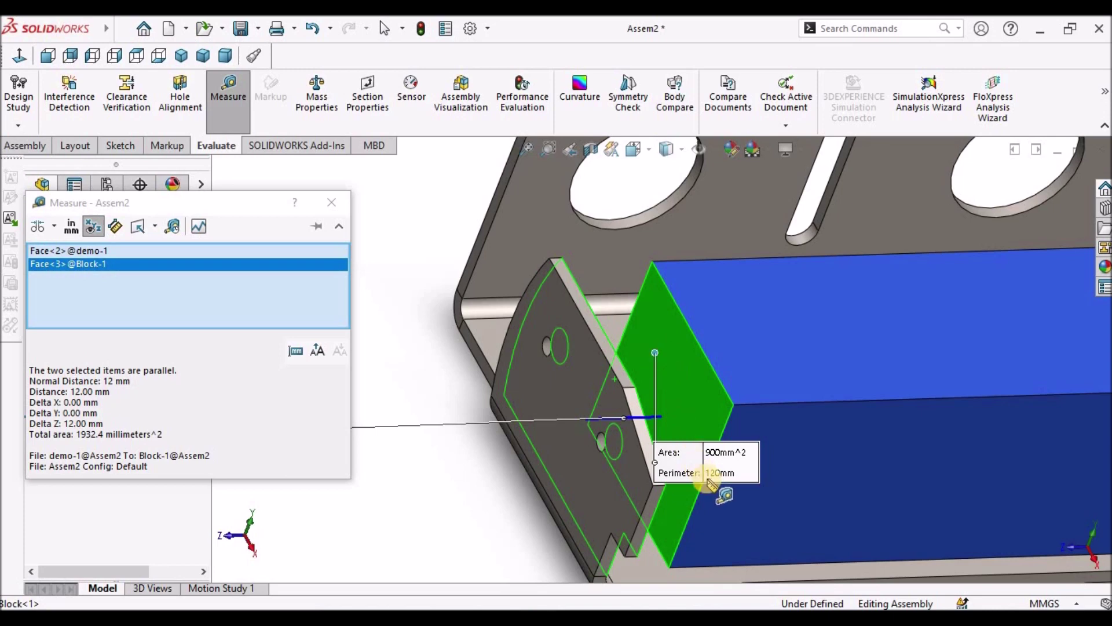
scroll(603, 427, up, 5)
Step: Clear the measured faces and measure the distance from the block's opposite end face to the other side flange
right_click(255, 292)
click(285, 303)
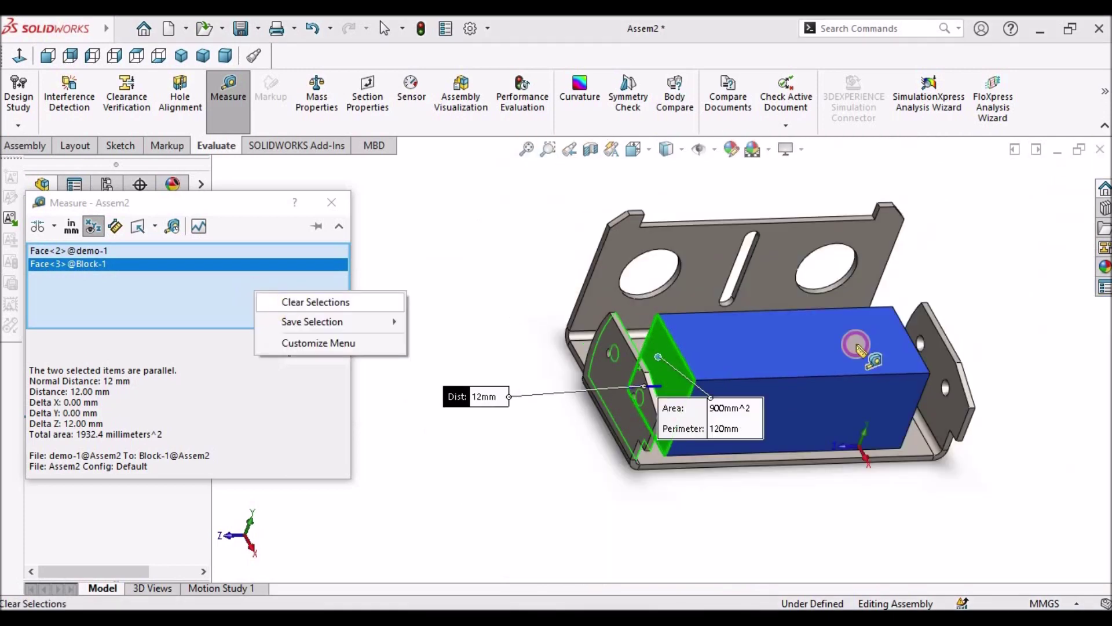
middle_drag(911, 394, 884, 397)
click(880, 385)
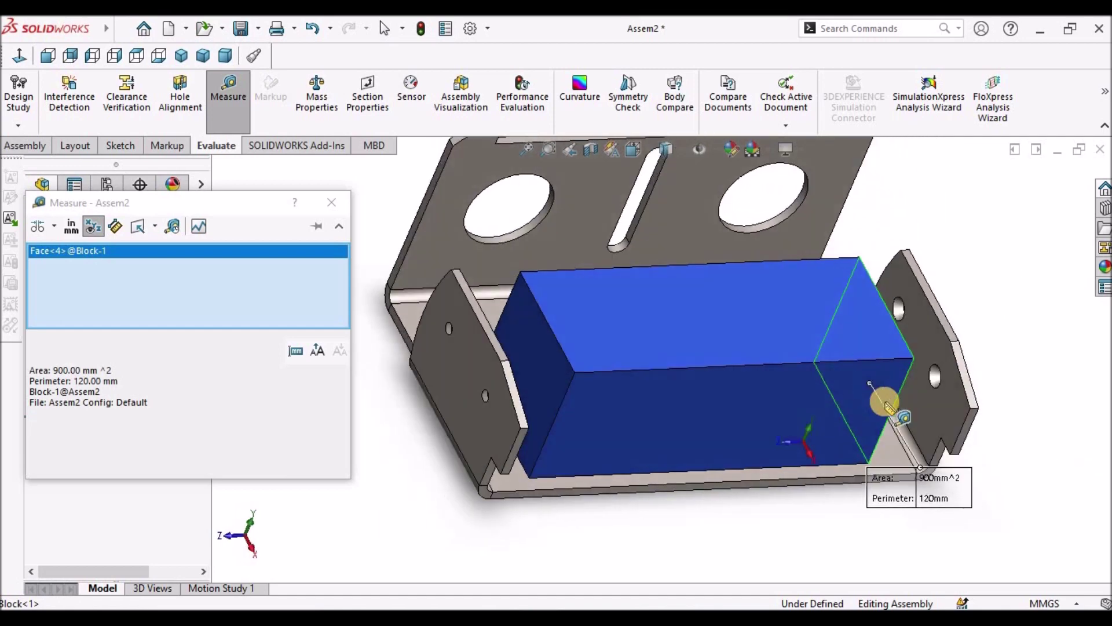
click(934, 408)
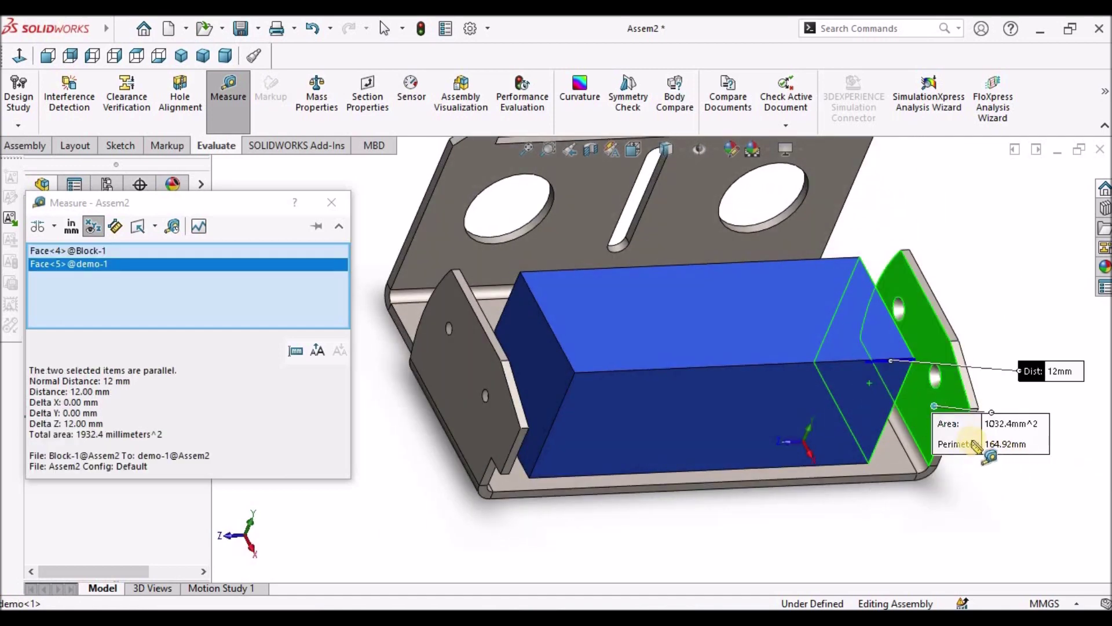
middle_drag(867, 396, 828, 357)
Step: Clear the measurement and measure the gap between the +Z side flange and the block's end face again
right_click(145, 270)
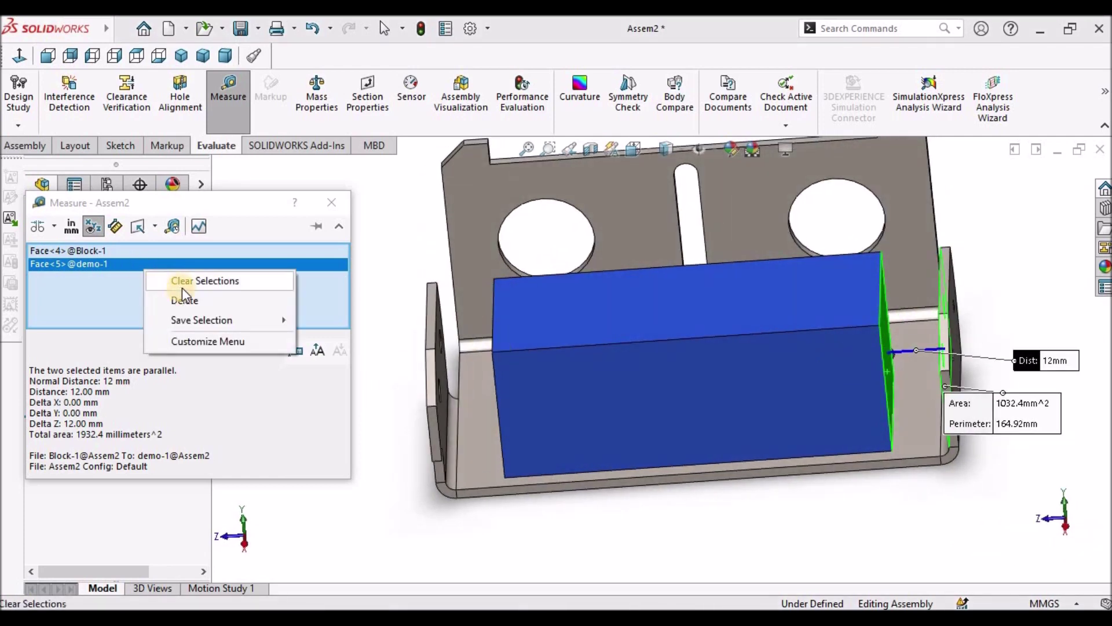
click(186, 288)
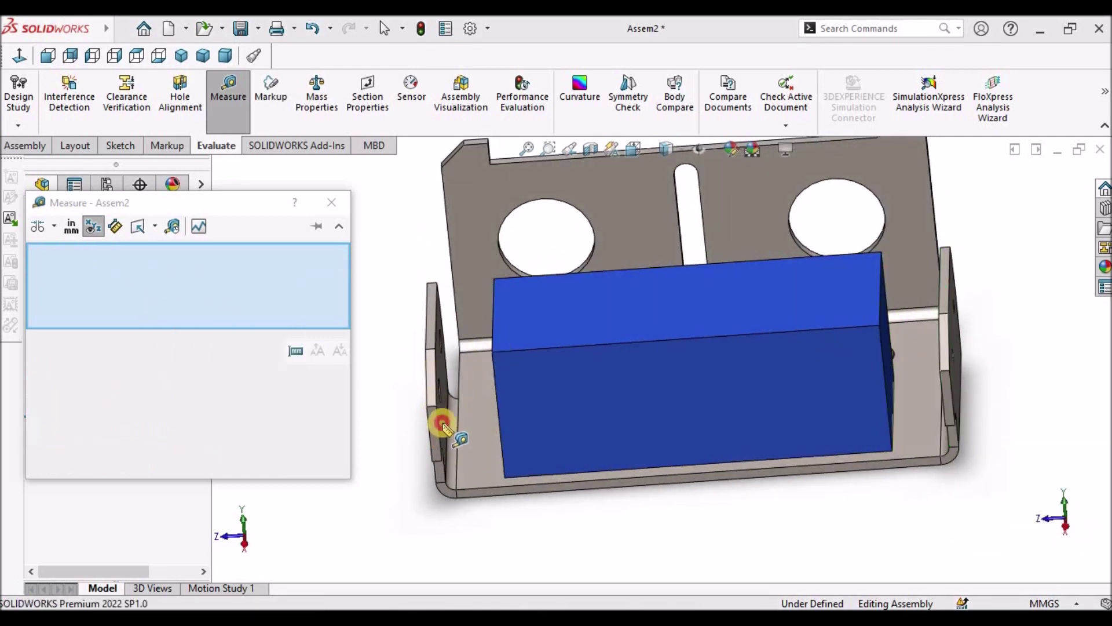
click(443, 428)
middle_drag(496, 417, 527, 360)
click(533, 363)
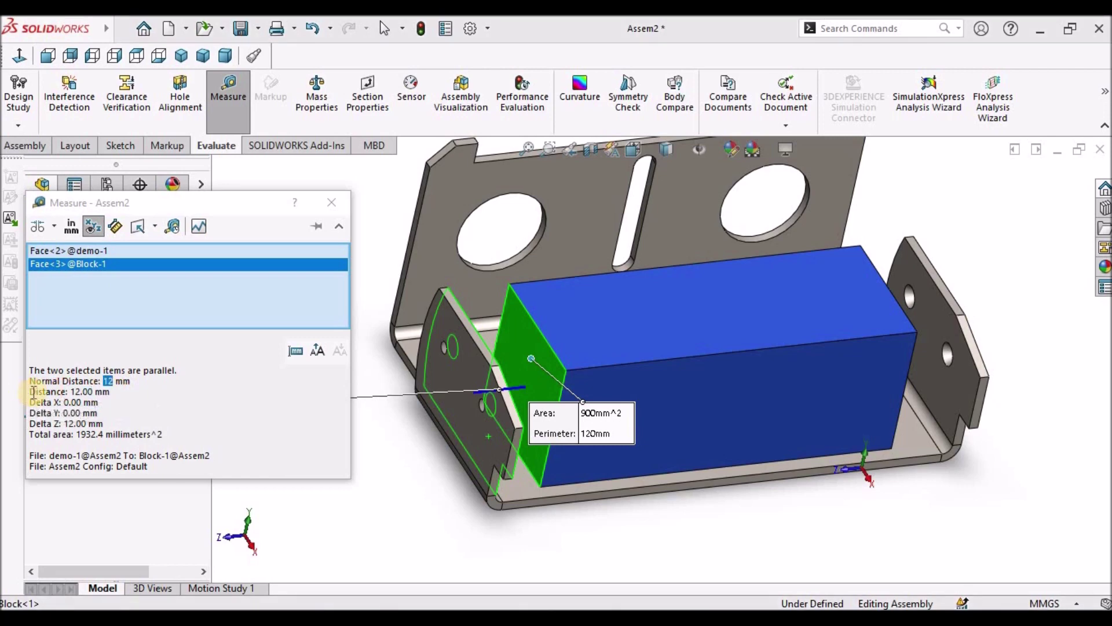
Step: Relocate the Measure dialog, place the distance callout over the block's top face and close the Measure tool
drag(262, 190, 262, 209)
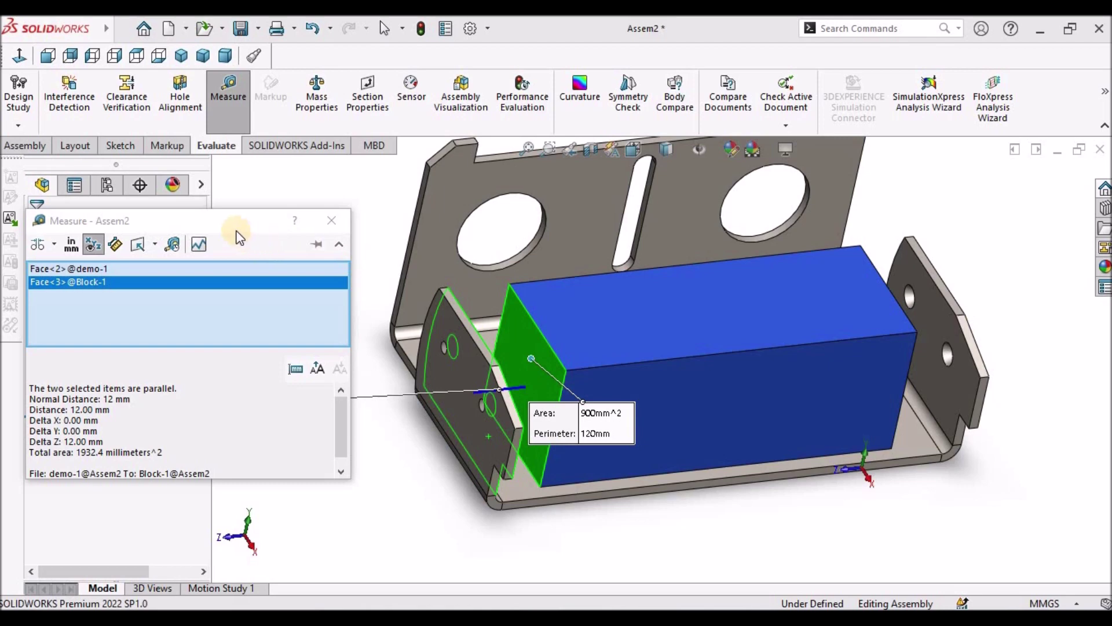
drag(261, 219, 231, 42)
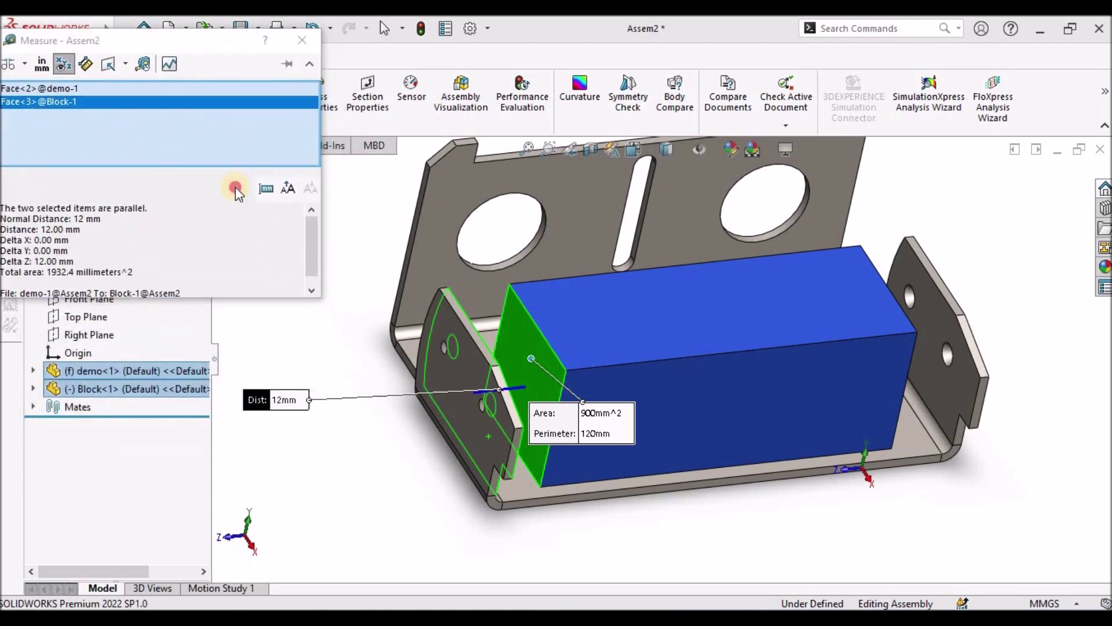
drag(354, 399, 655, 316)
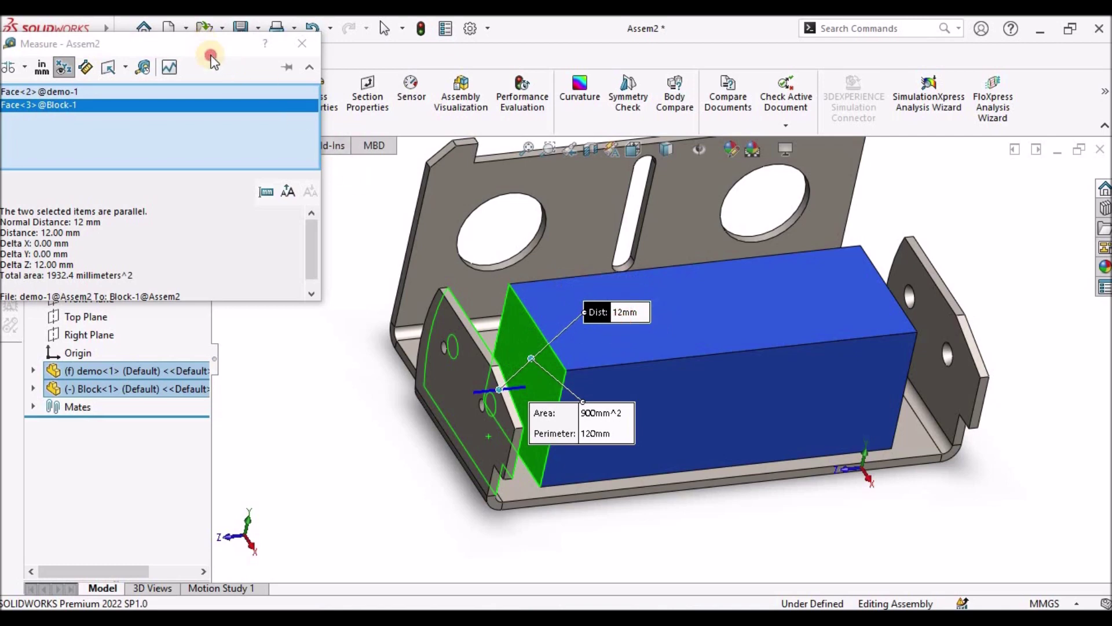
drag(212, 59, 273, 172)
click(367, 155)
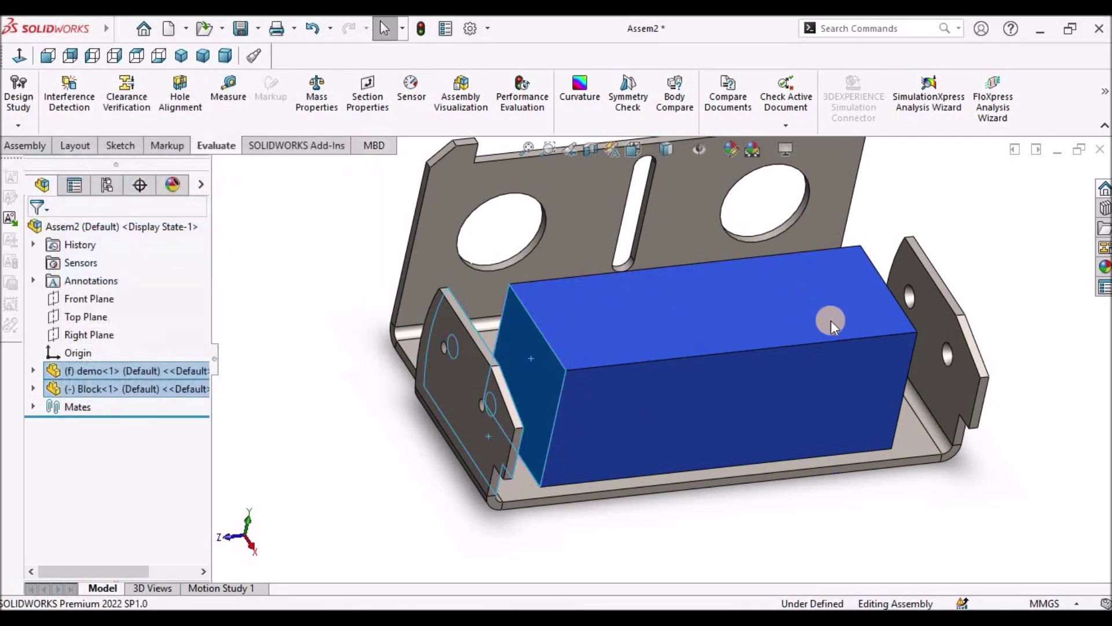
Step: Clear the face selection and show the whole bracket assembly in dimetric view
click(371, 373)
key(f)
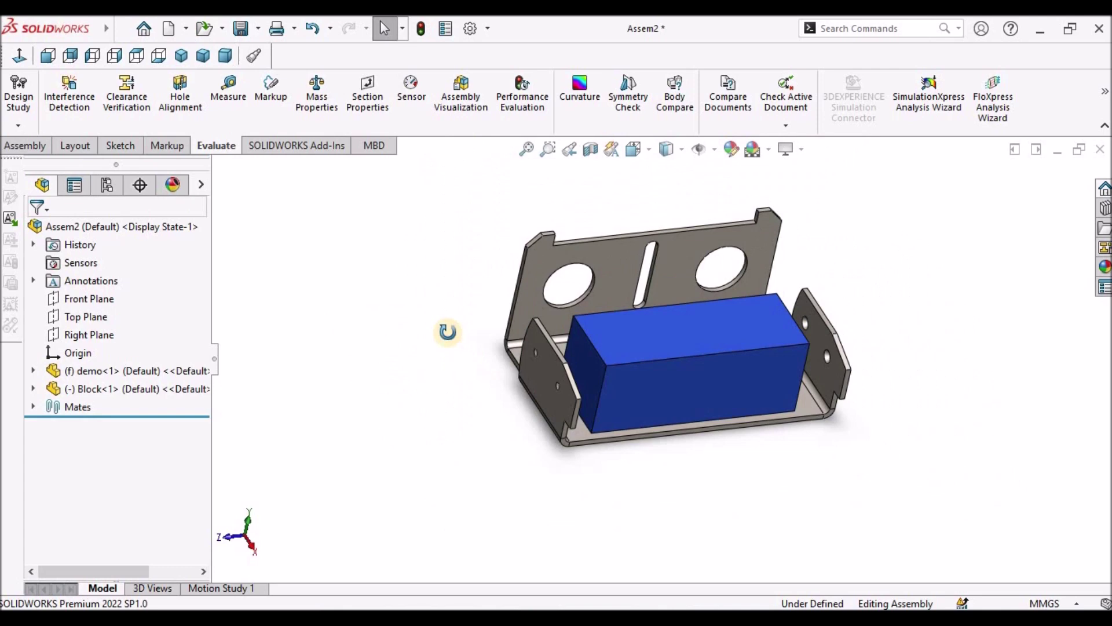
click(225, 55)
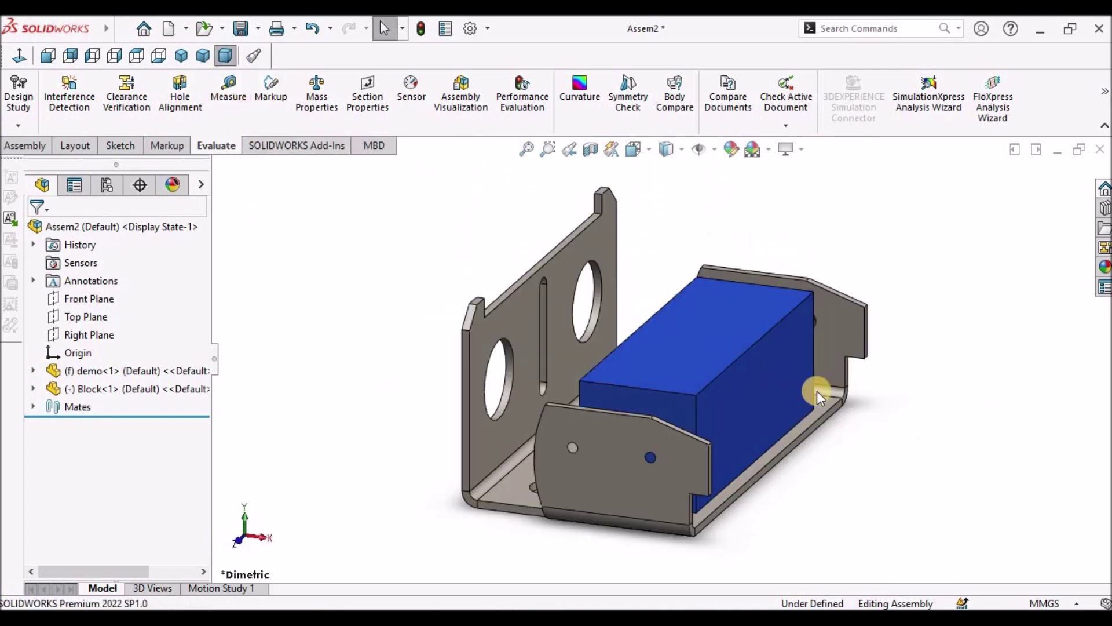